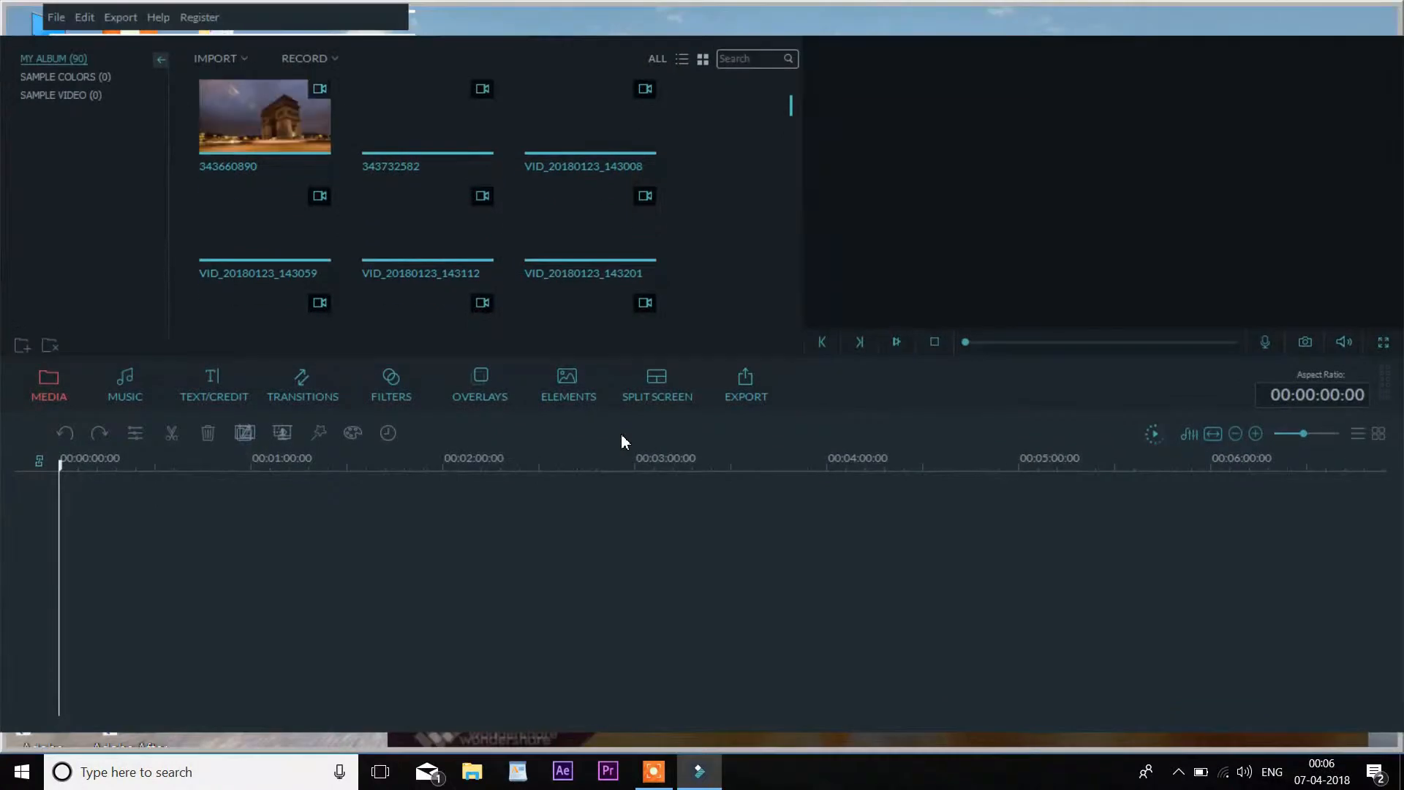
Step: Place clip 343660890 at the start of the video track and add the Title 3 preset to the text track at about 1 second
left_click(300, 119)
left_click_drag(205, 397, 929, 435)
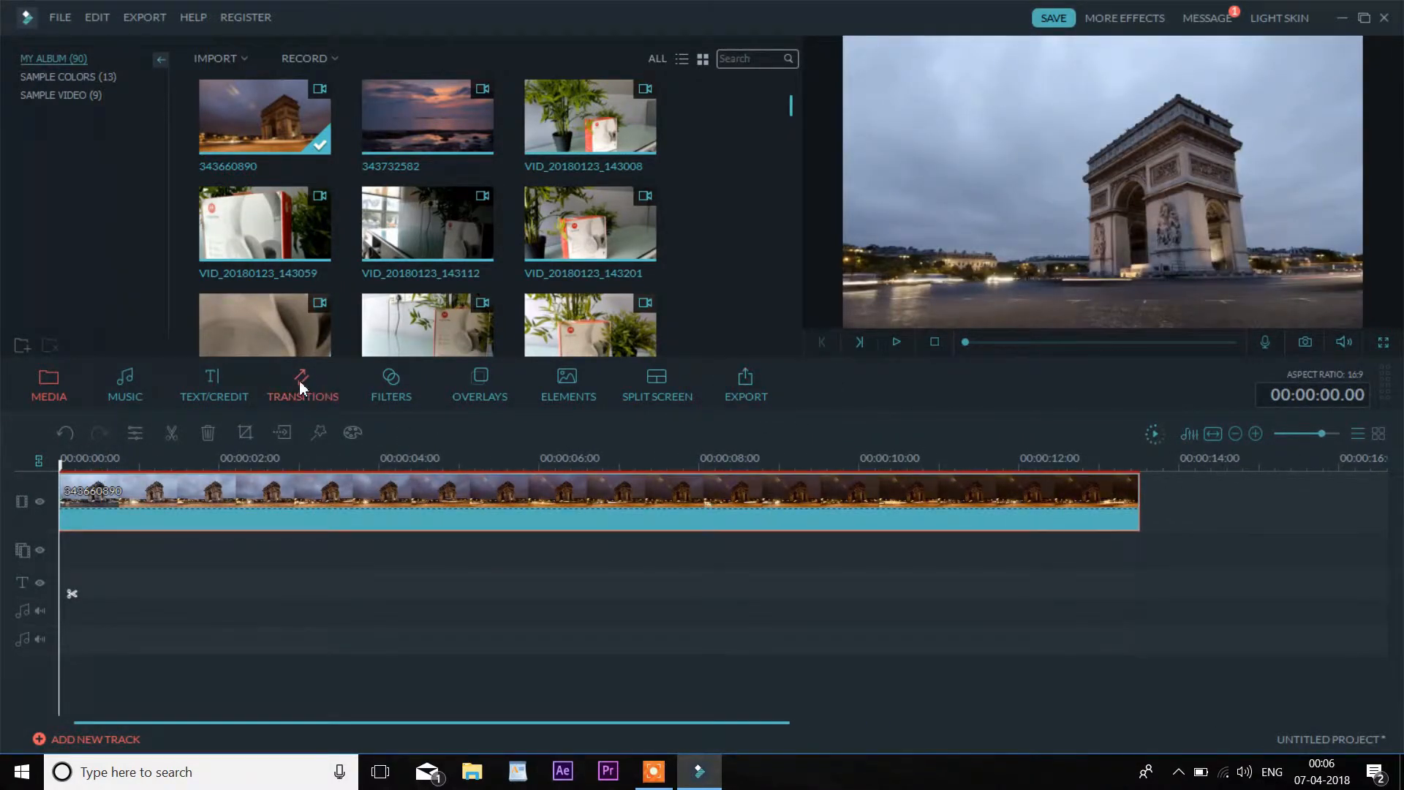
left_click(215, 377)
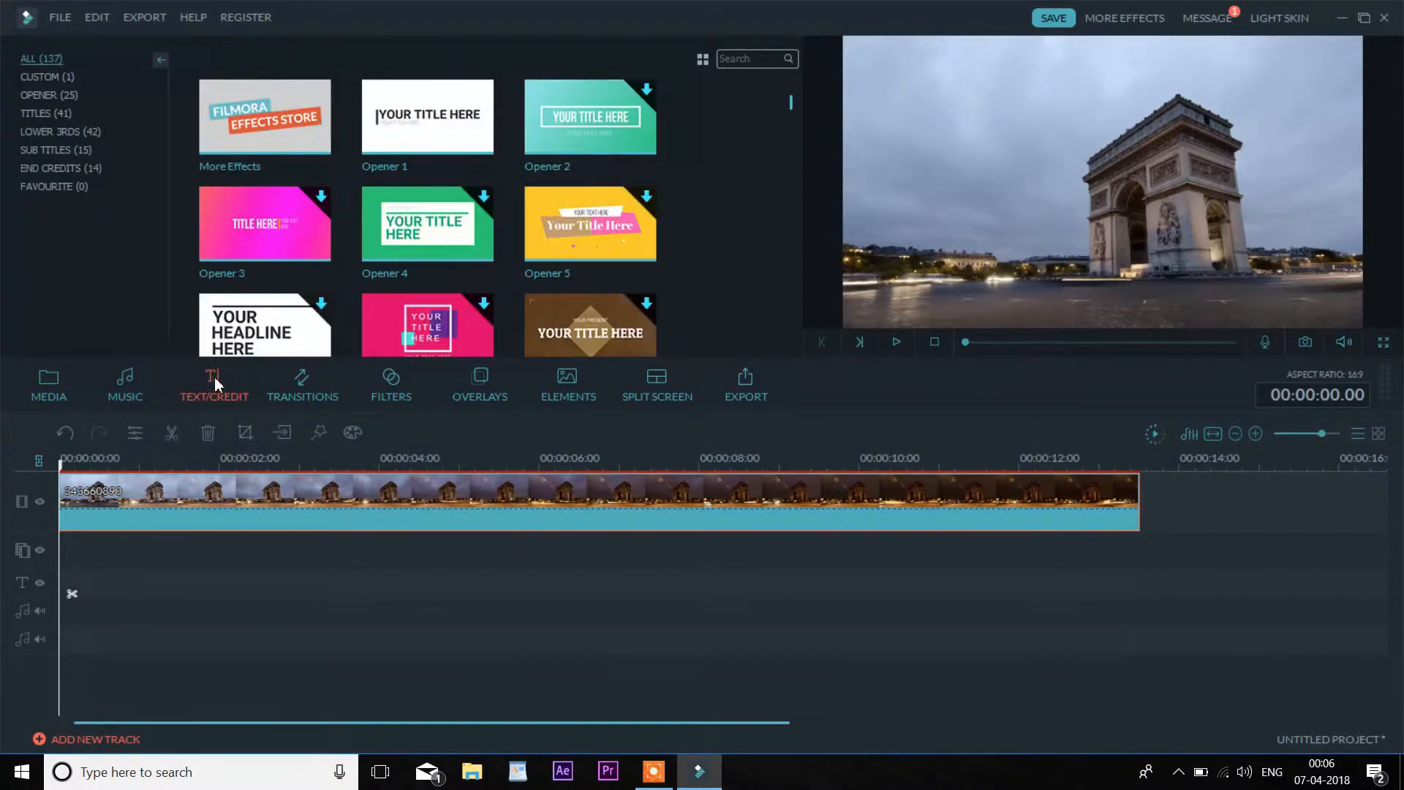
left_click_drag(789, 114, 797, 149)
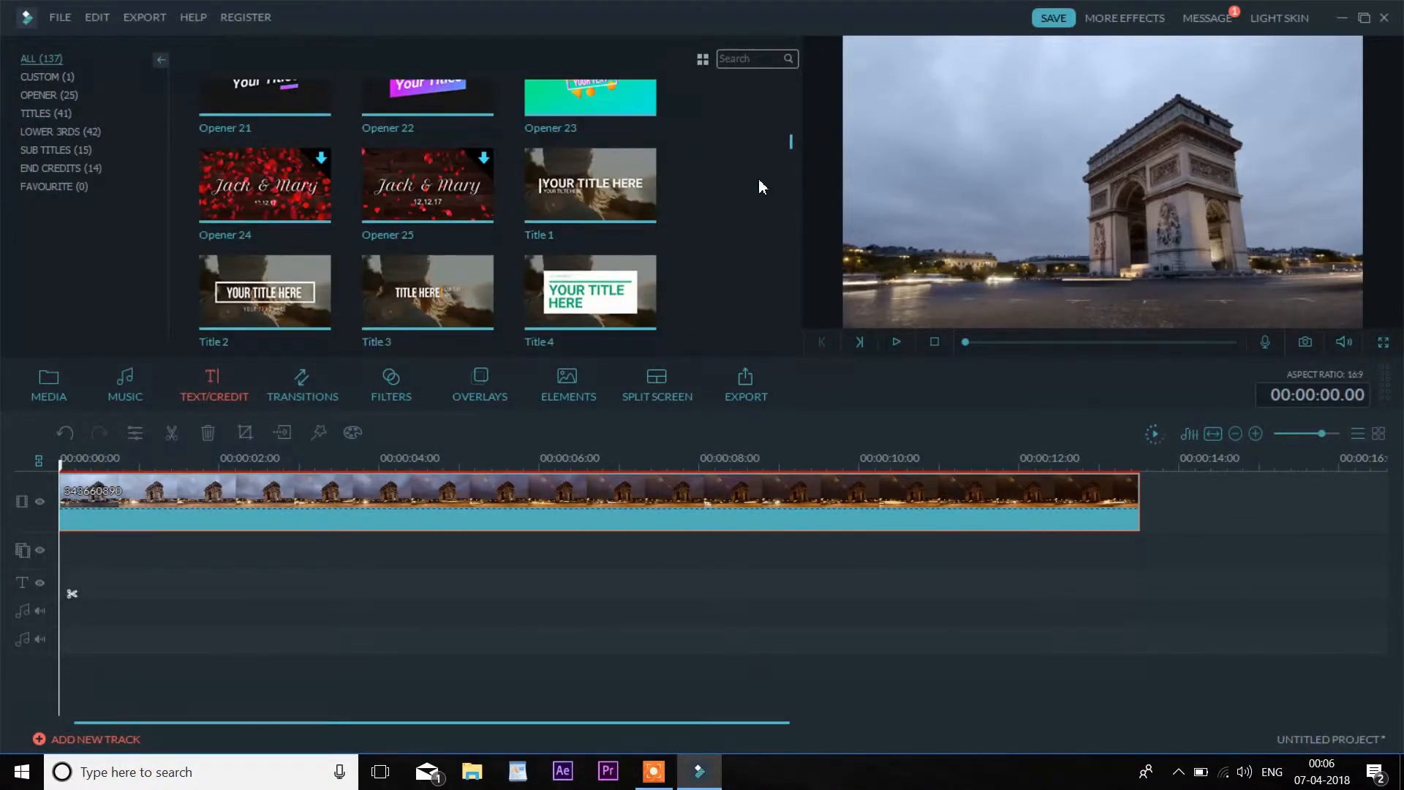
left_click_drag(457, 285, 147, 530)
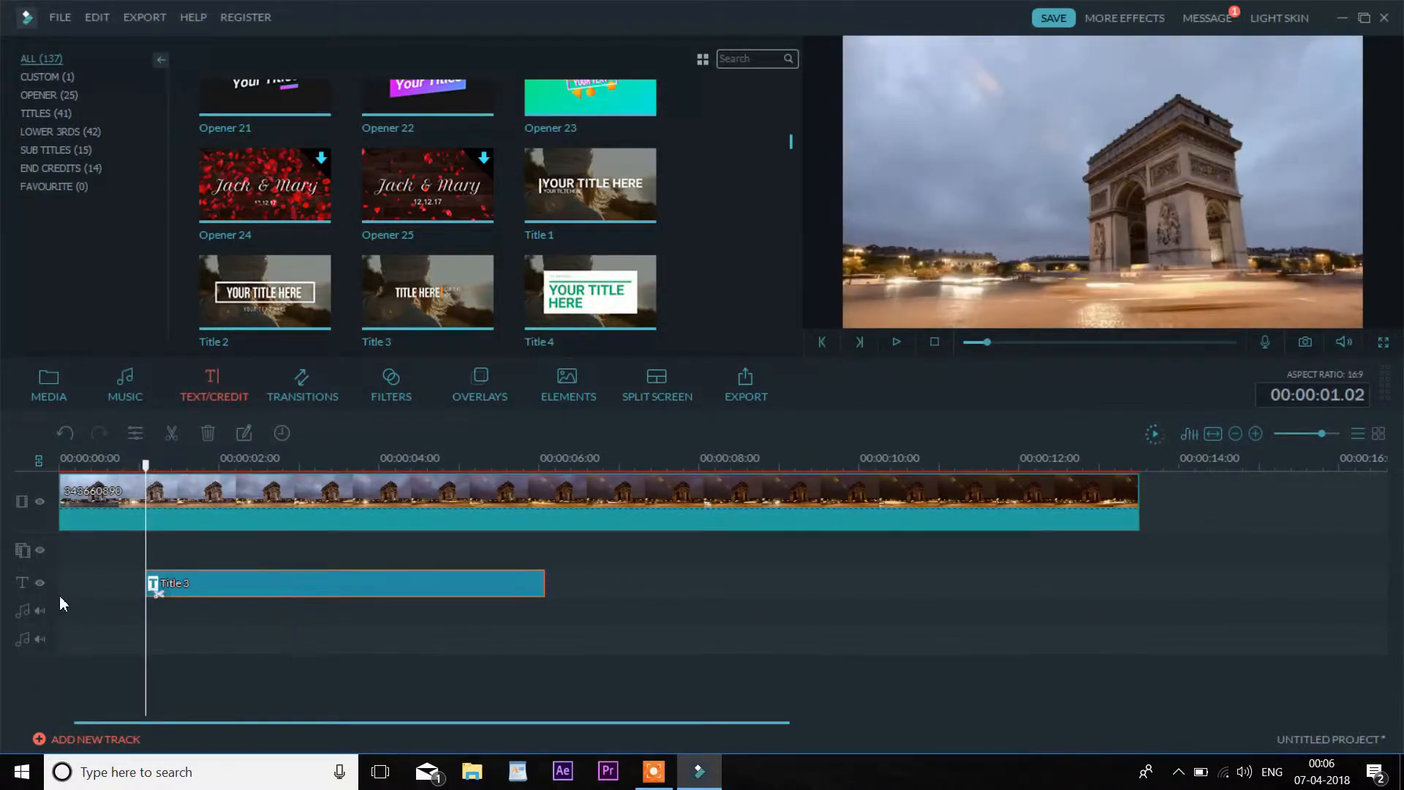
Step: Open the Title 3 clip in advanced text editing and replace TITLE HERE with "Video eDITING"
double_click(269, 583)
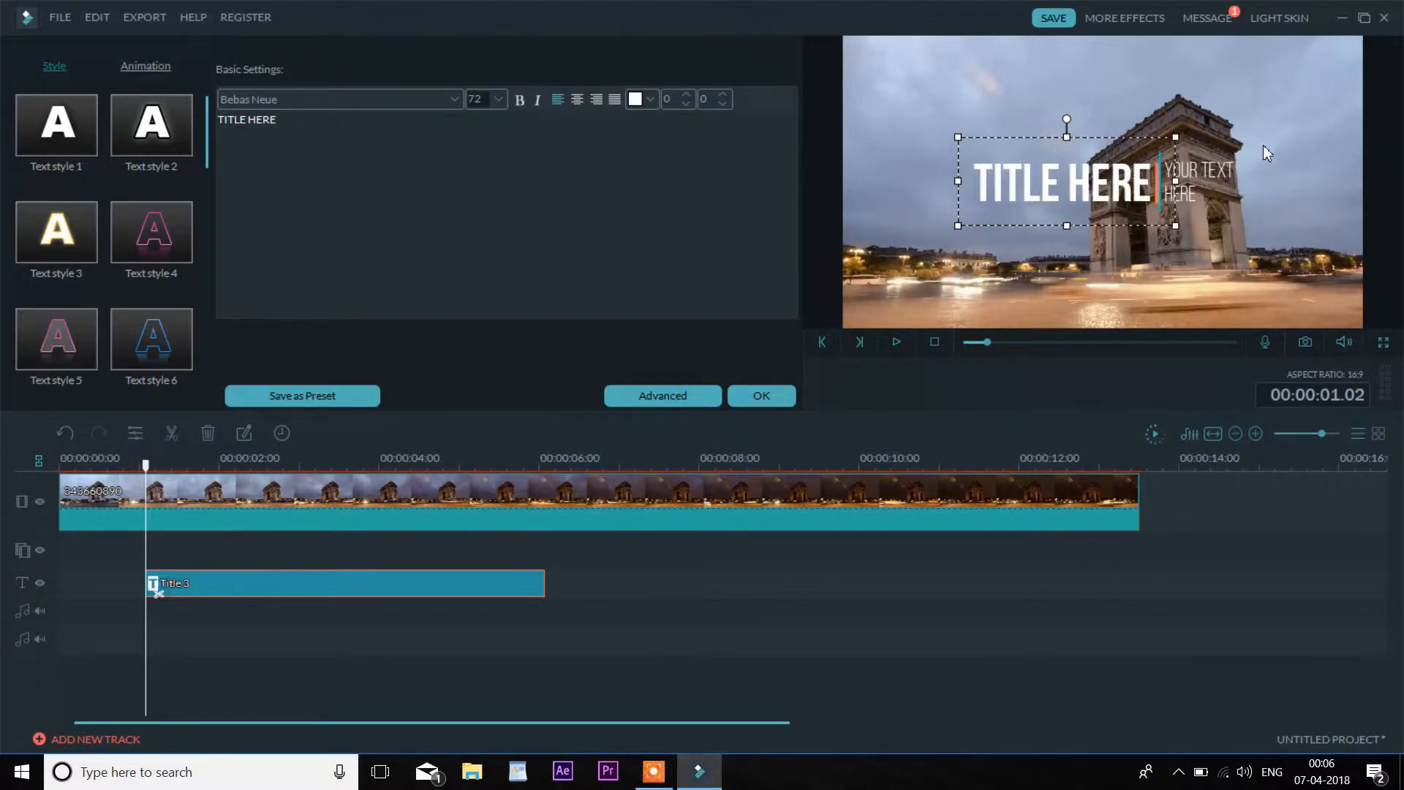
left_click(665, 399)
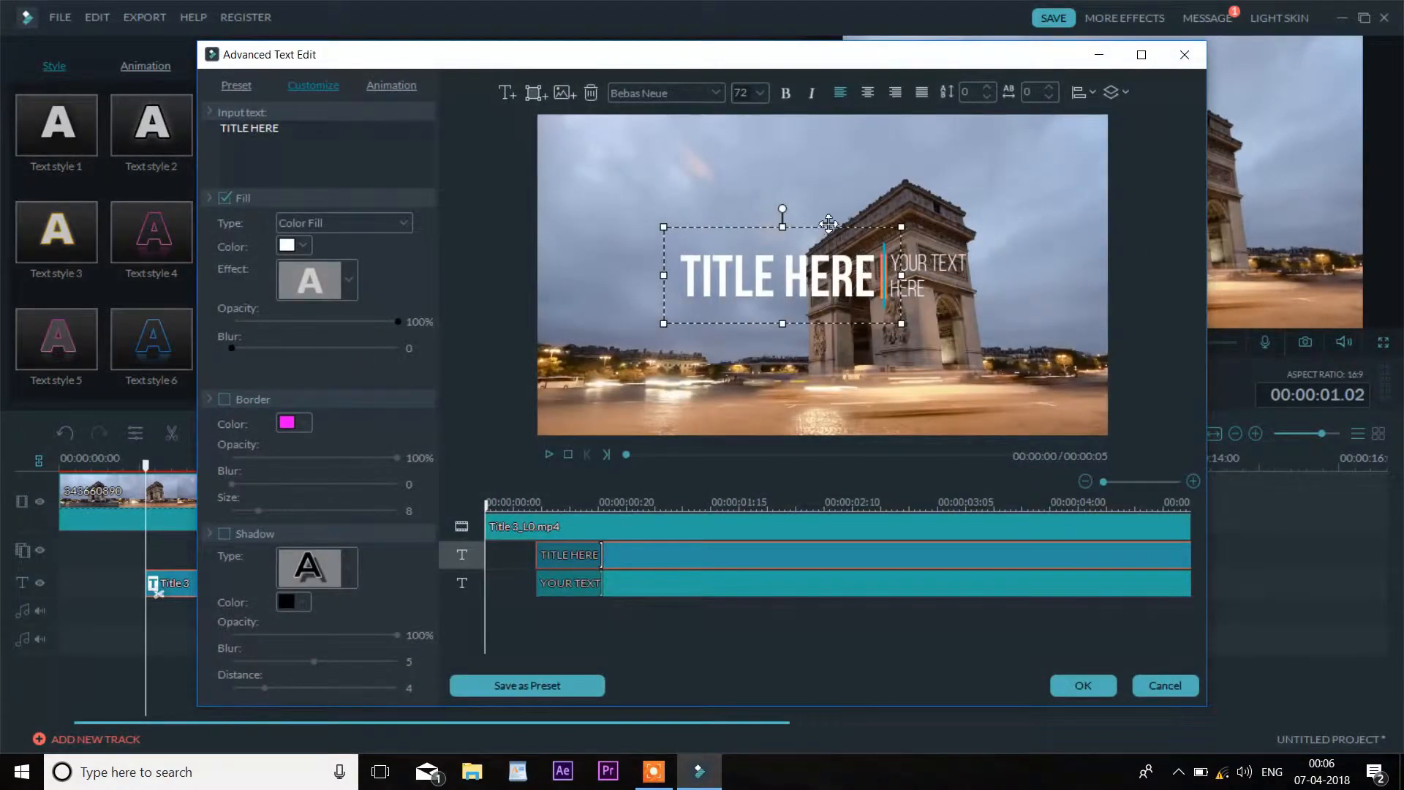
left_click_drag(829, 224, 829, 224)
left_click_drag(282, 130, 207, 136)
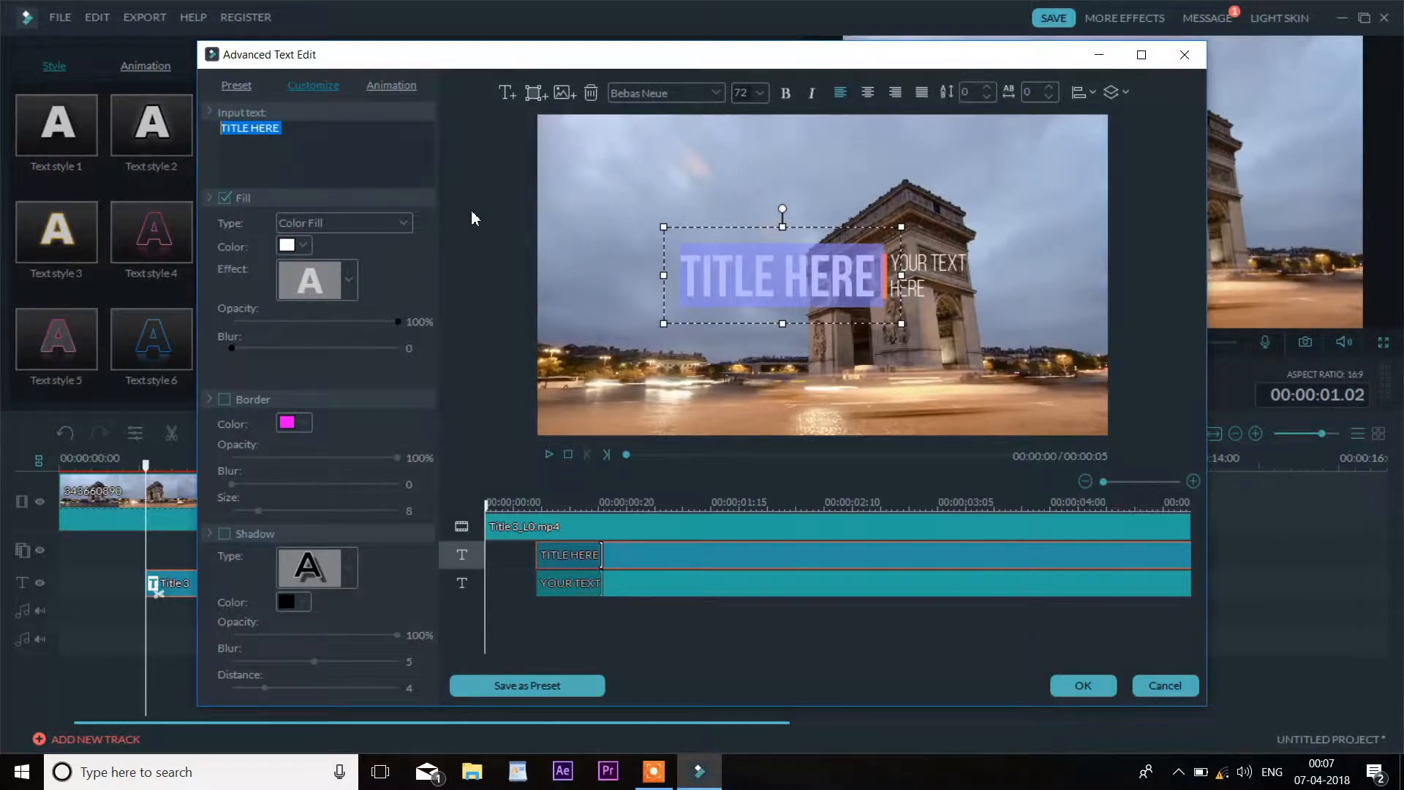
type("V")
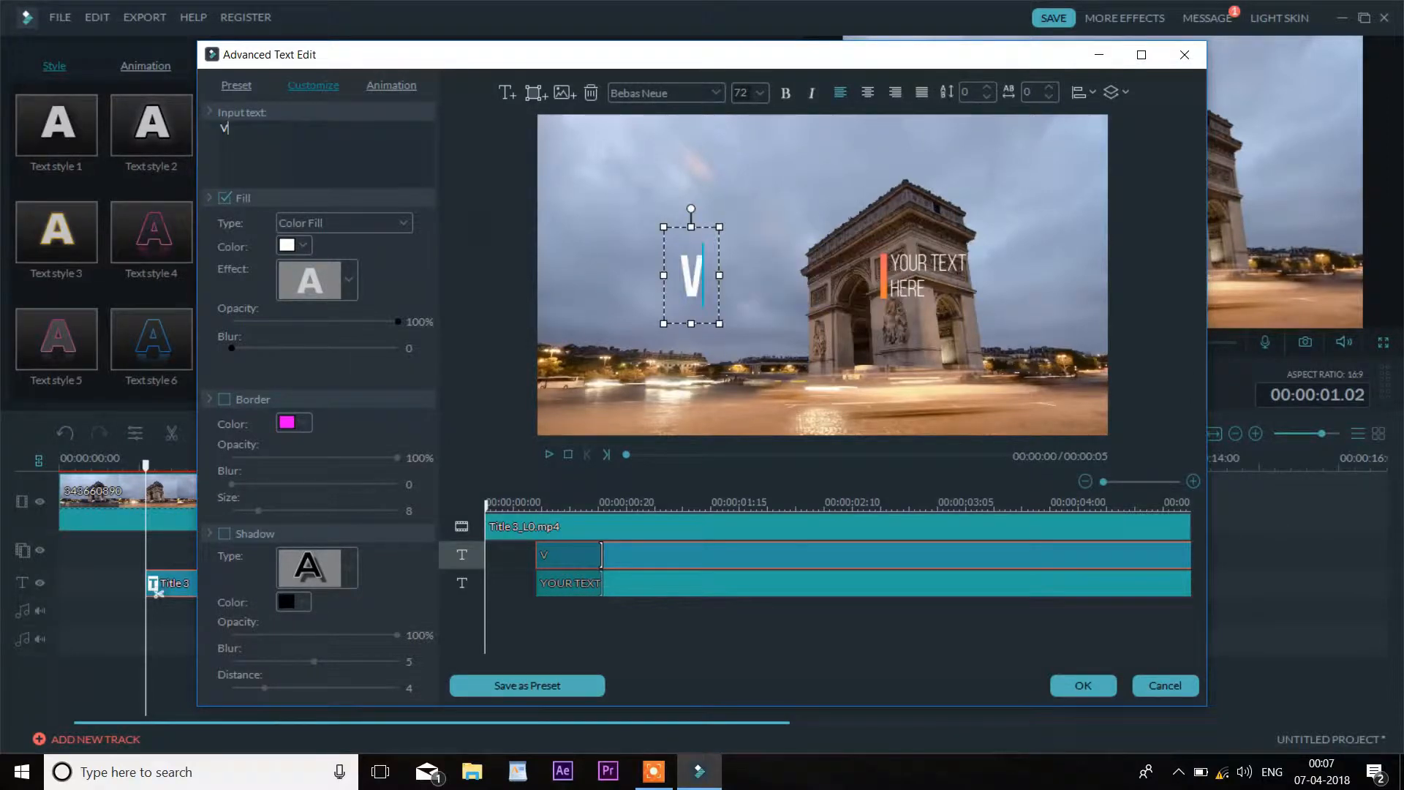
type("ideo eDITING")
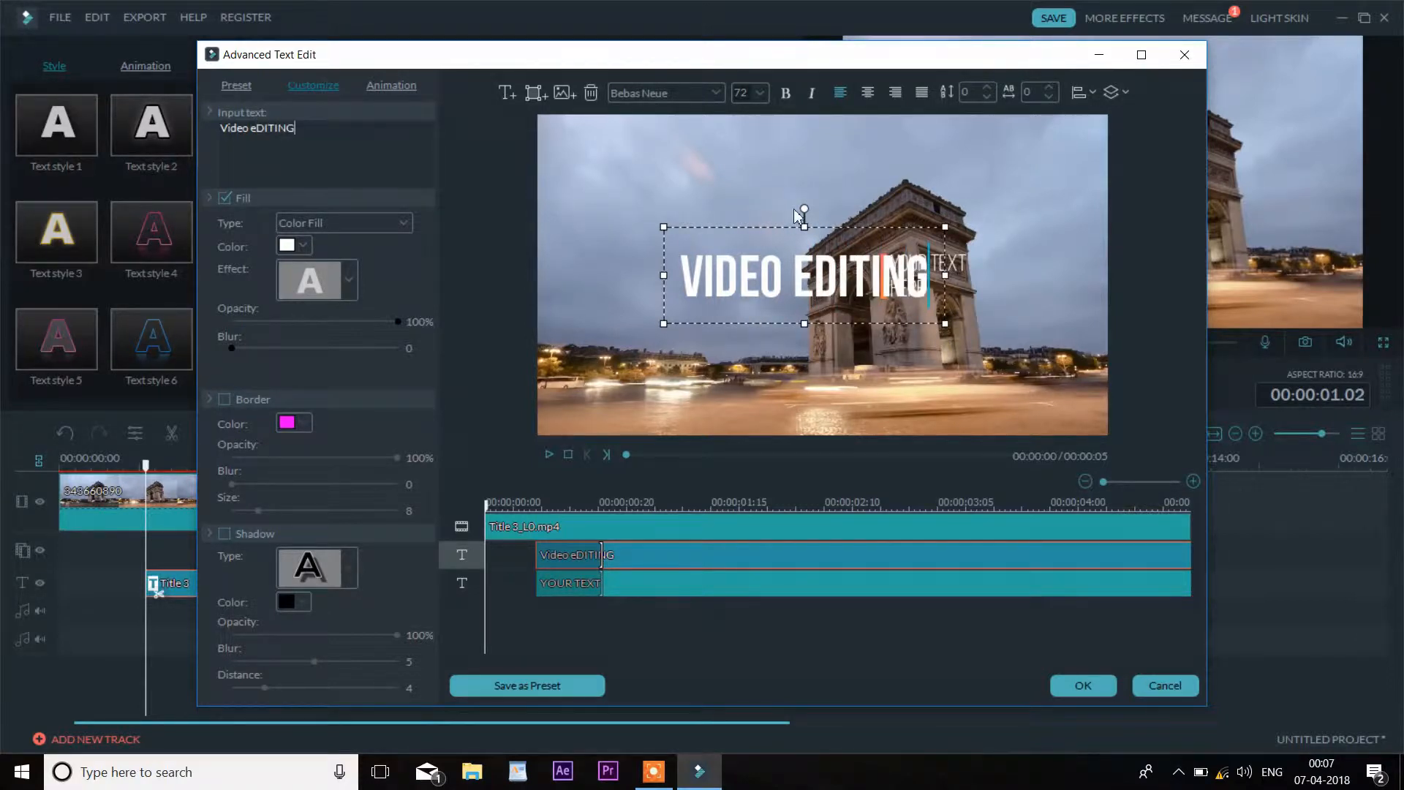
Step: Move the VIDEO EDITING text away from the smaller text so that it clears the vertical bar
left_click_drag(838, 226, 772, 224)
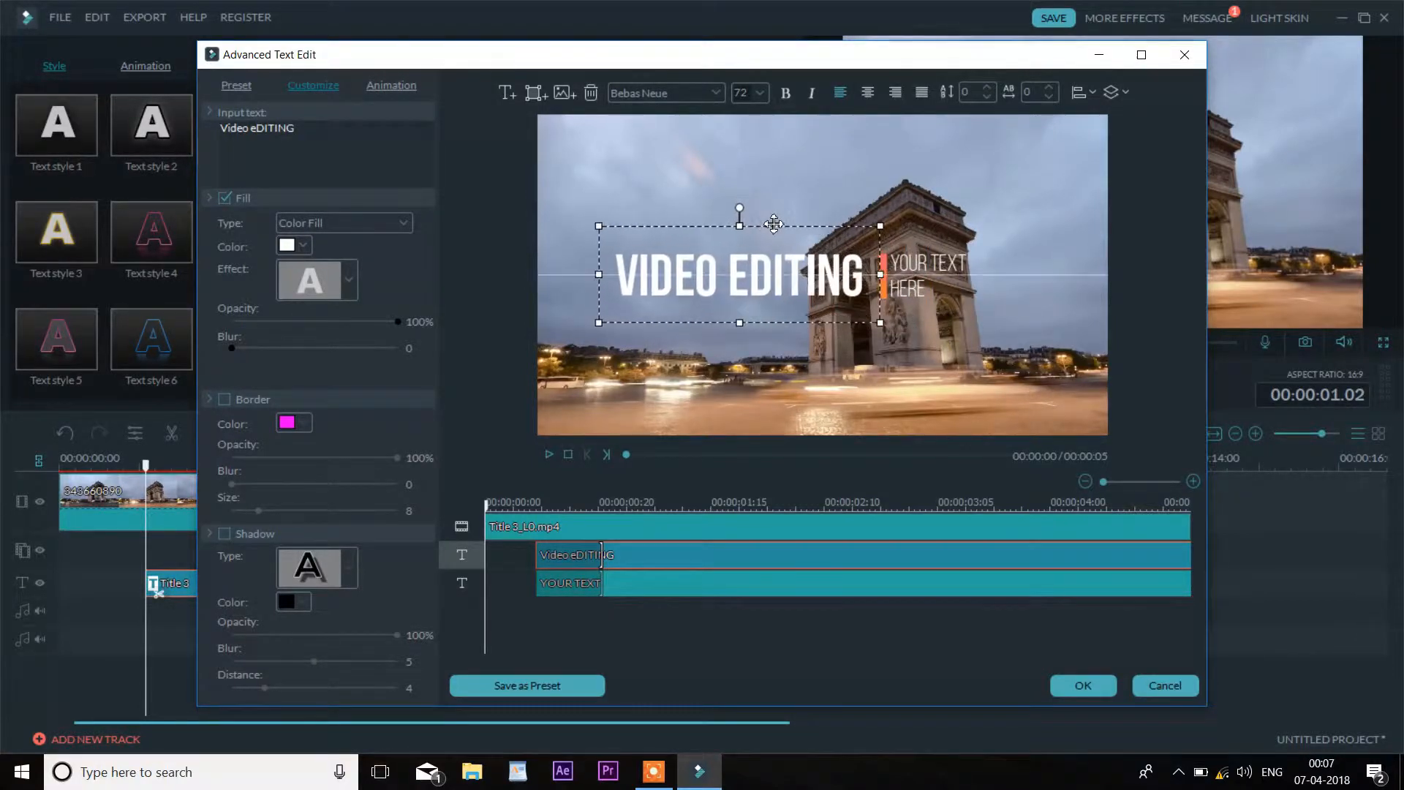
left_click(578, 171)
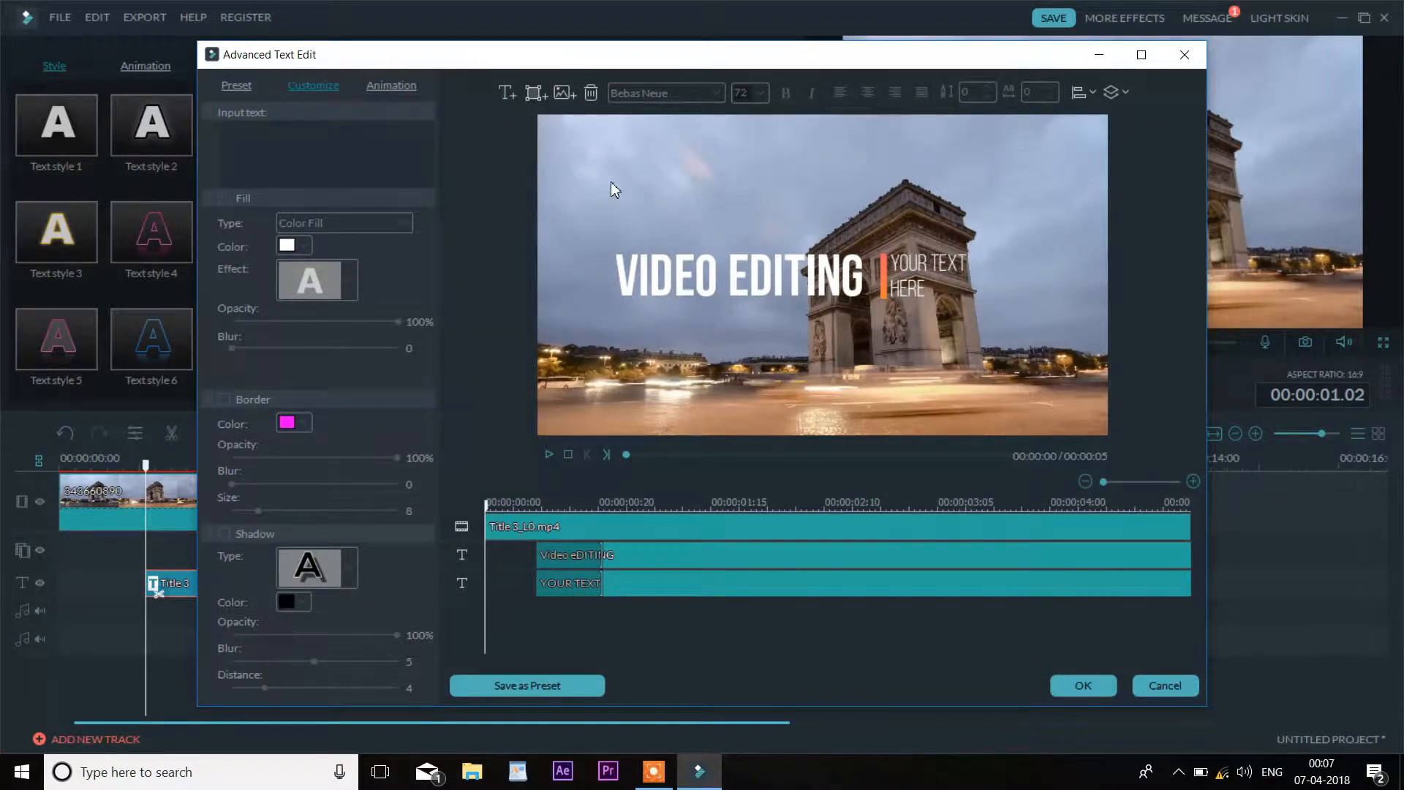
left_click(681, 276)
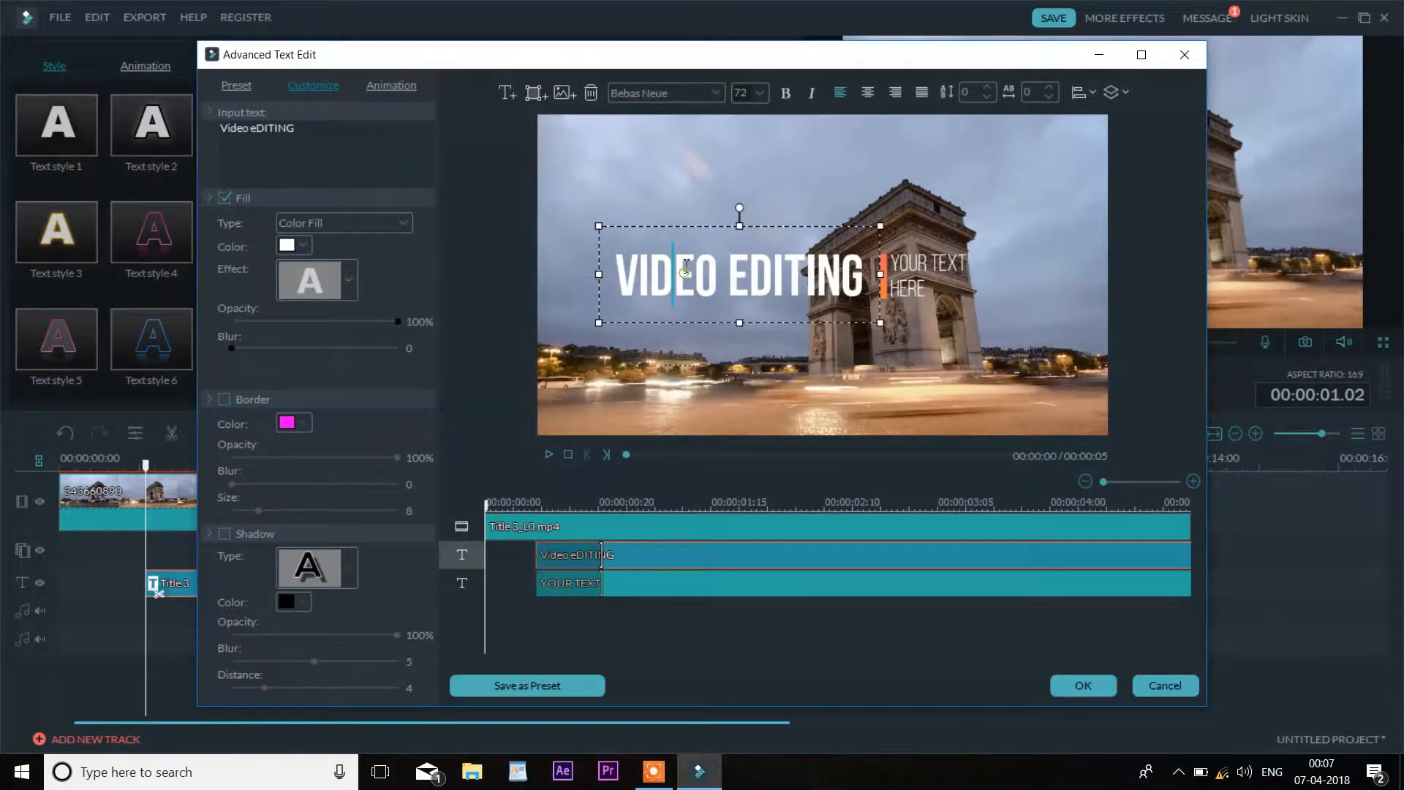
Step: Add a new text box below the VIDEO EDITING title and change its text to "fILMORA tUTORIAL"
left_click(508, 100)
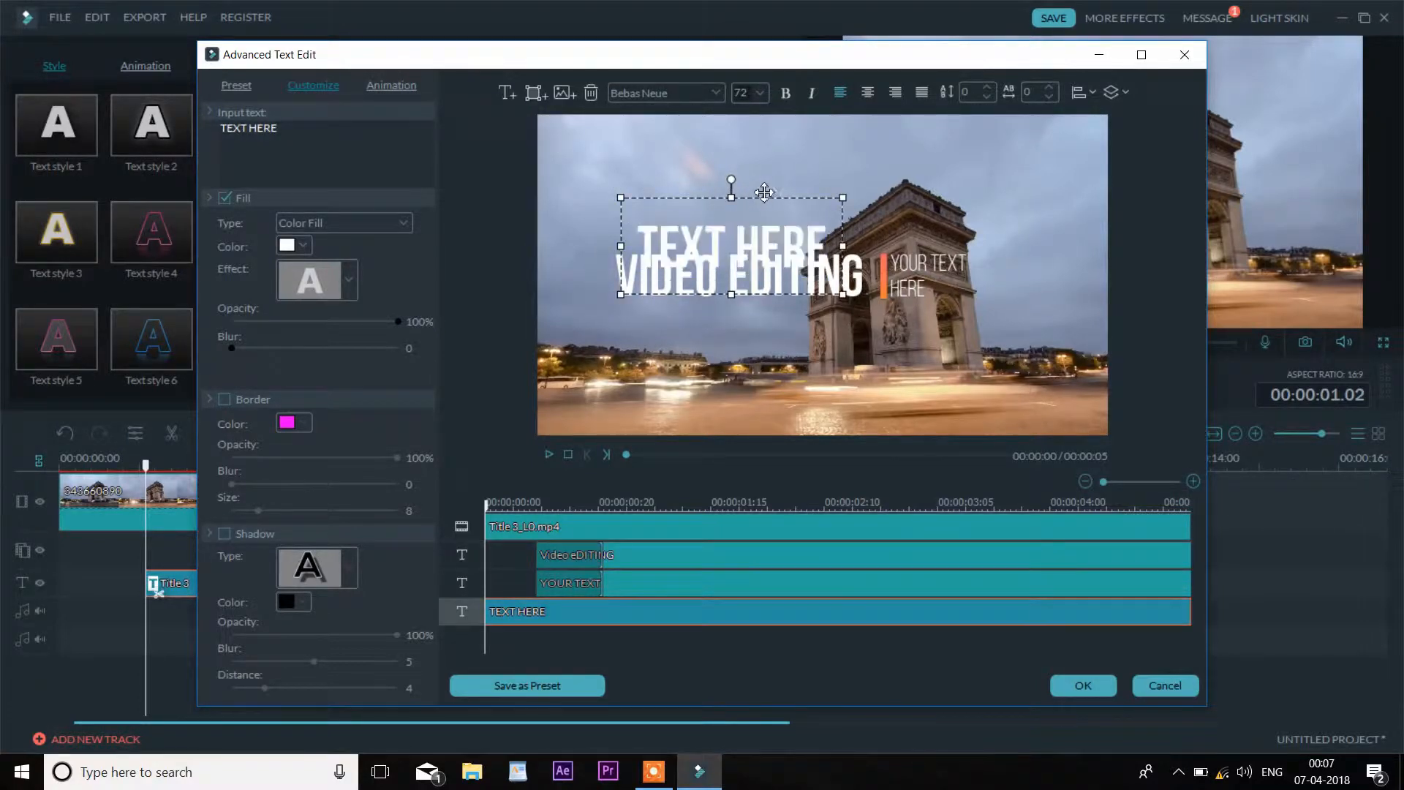
left_click_drag(765, 192, 760, 276)
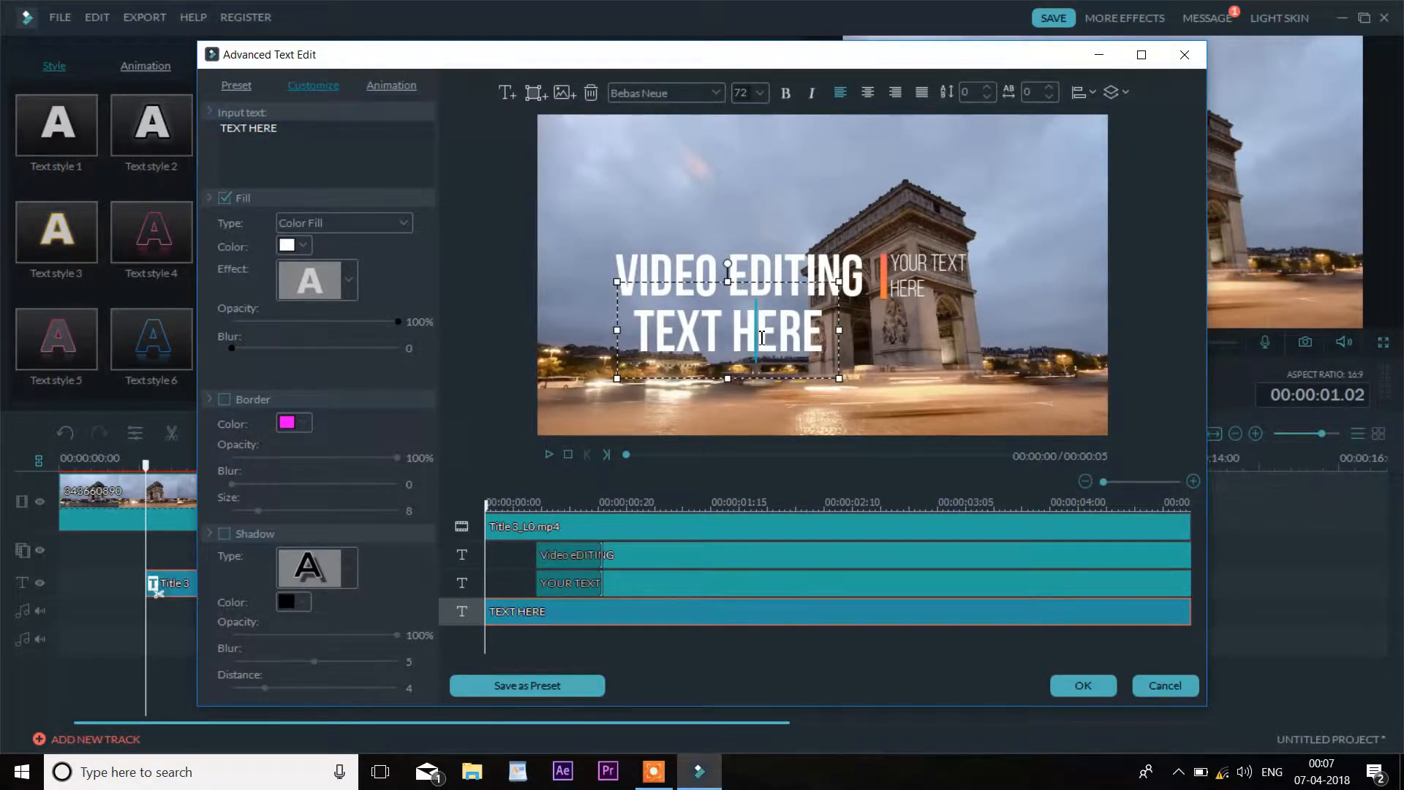
left_click_drag(823, 333, 645, 329)
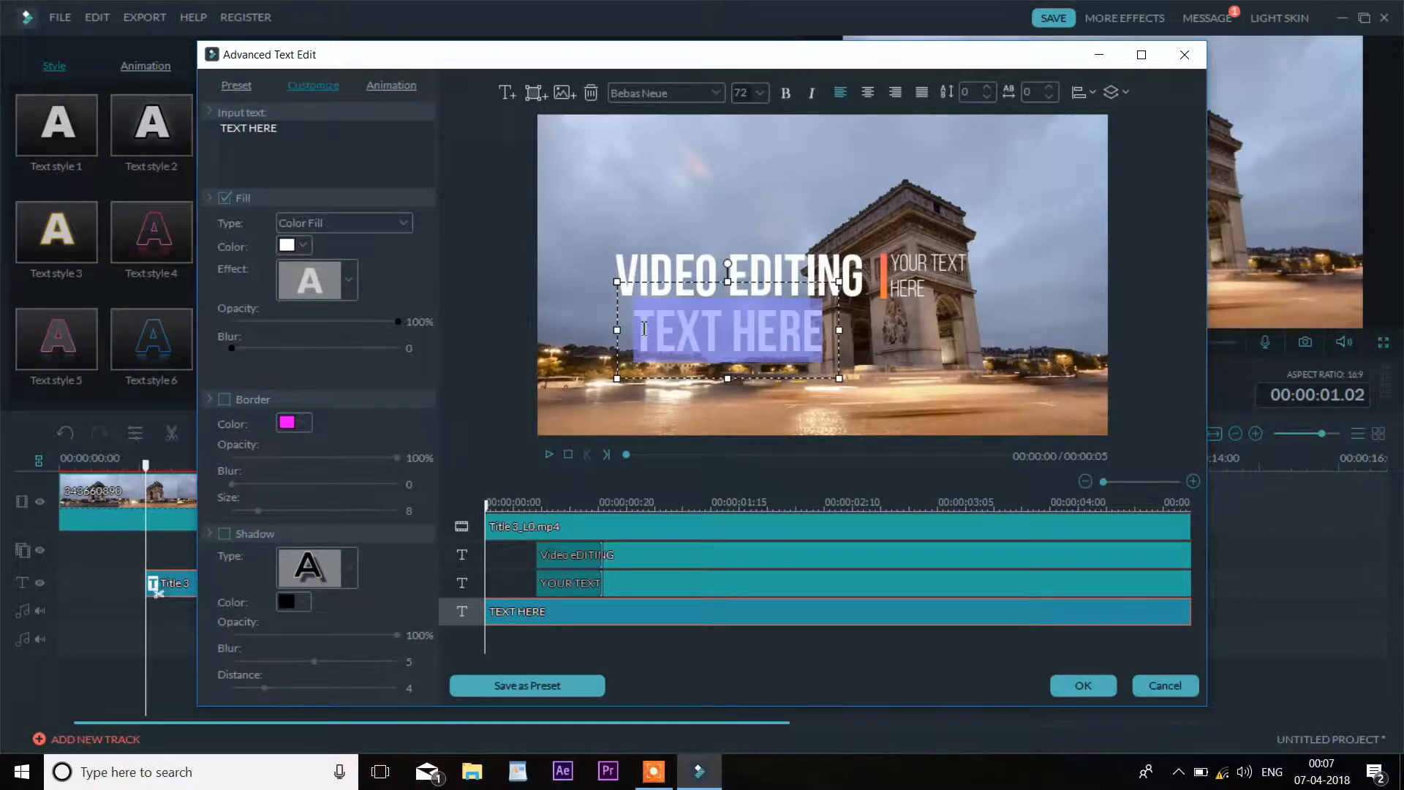
type("fILMORA")
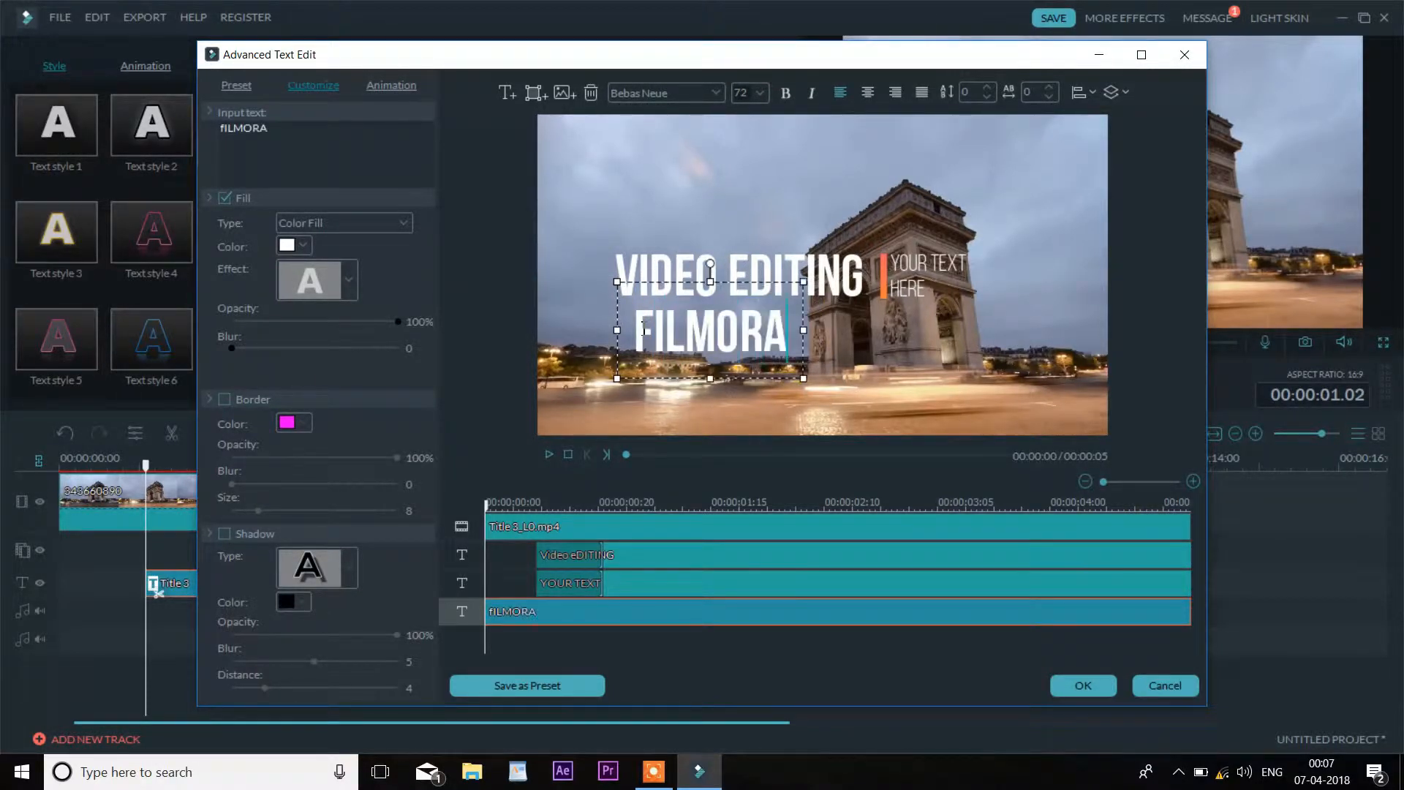
type(" tU")
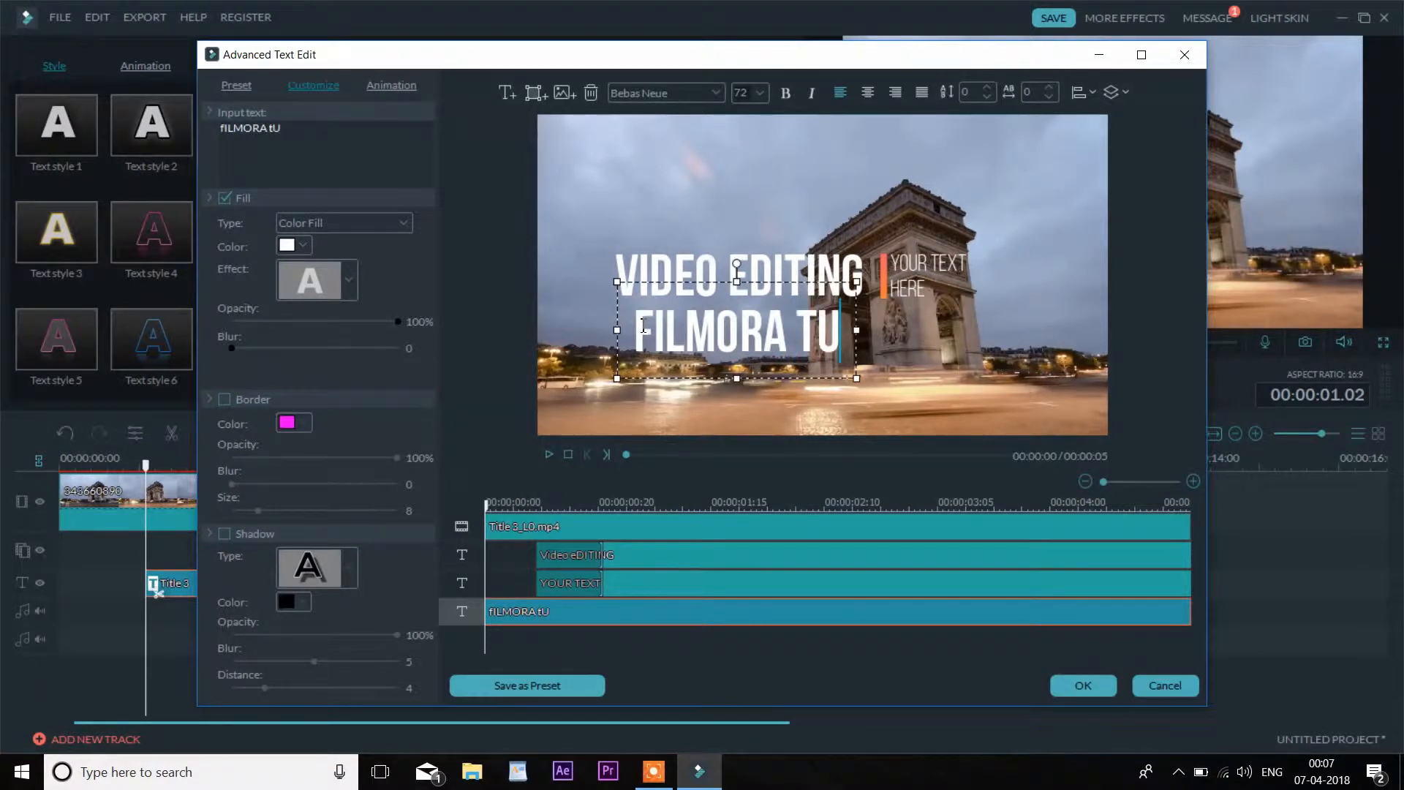
type("TORIAL")
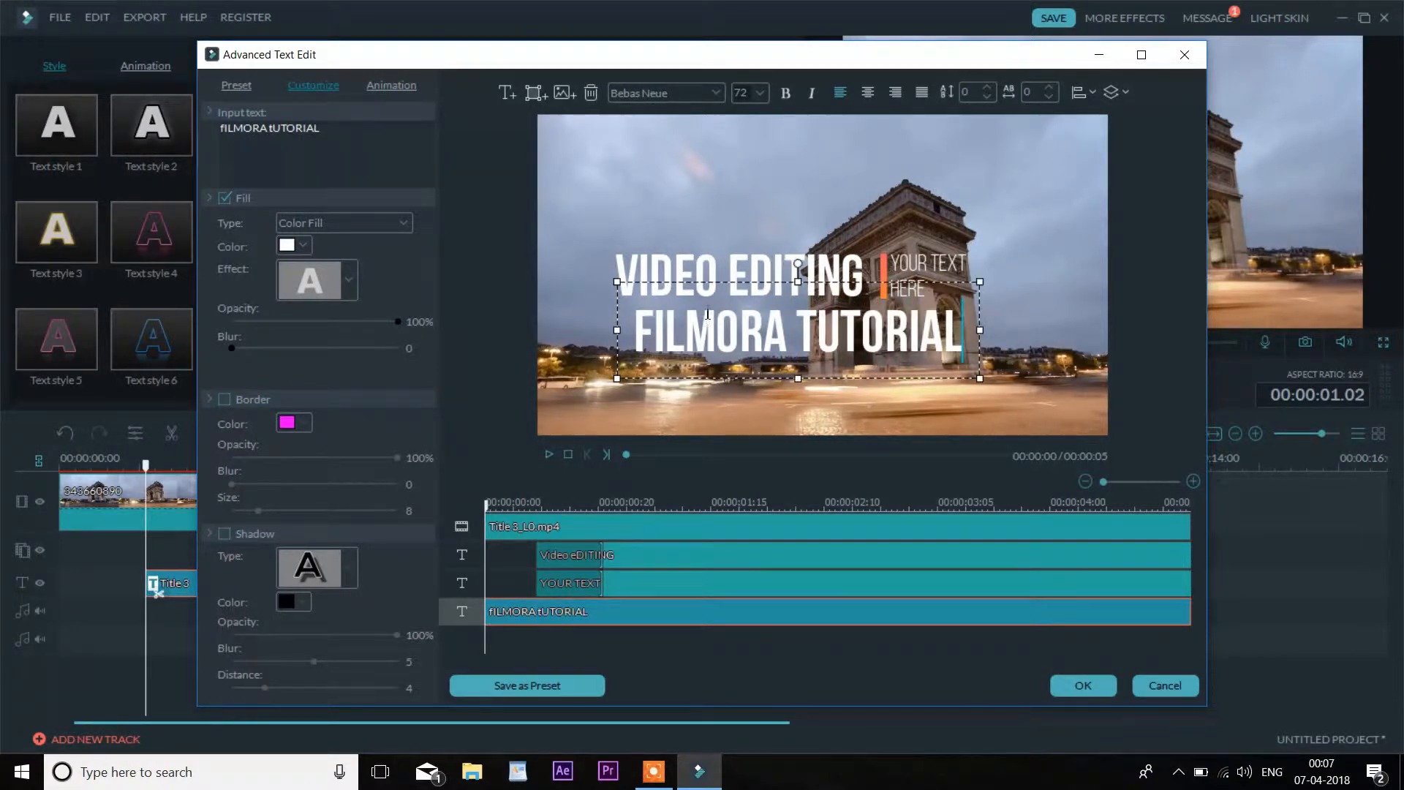
Step: Reduce the font size of the FILMORA TUTORIAL text to 36
left_click(760, 92)
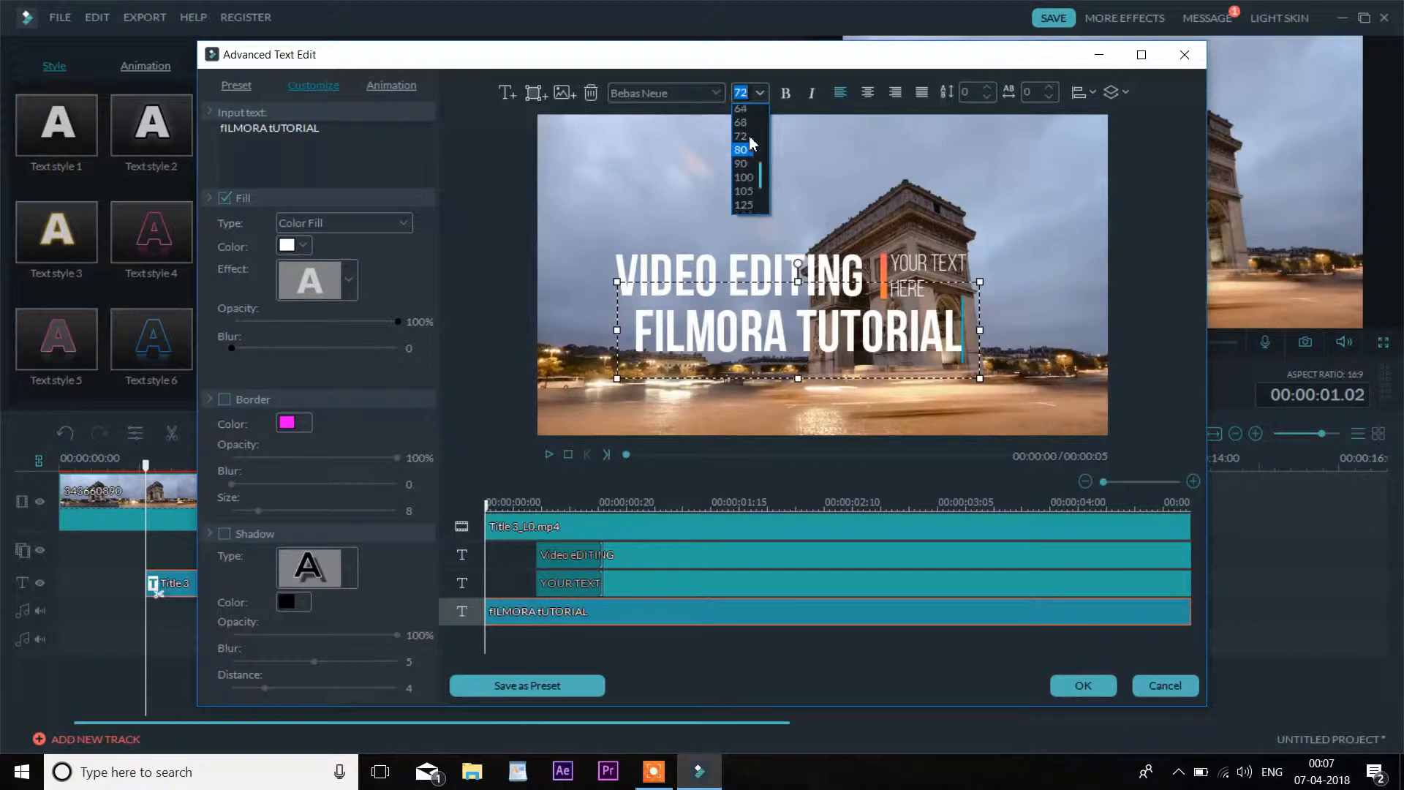
left_click(743, 126)
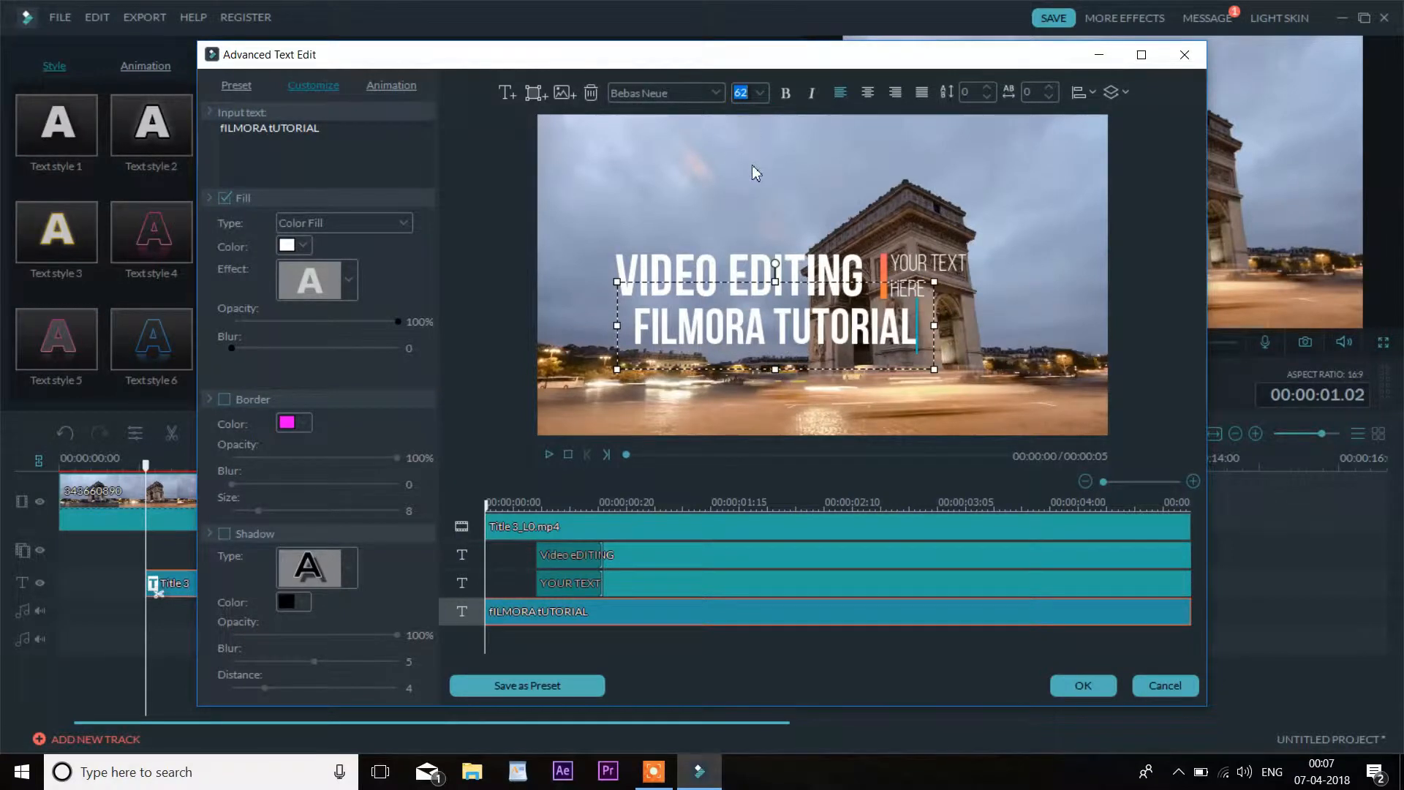
left_click(760, 93)
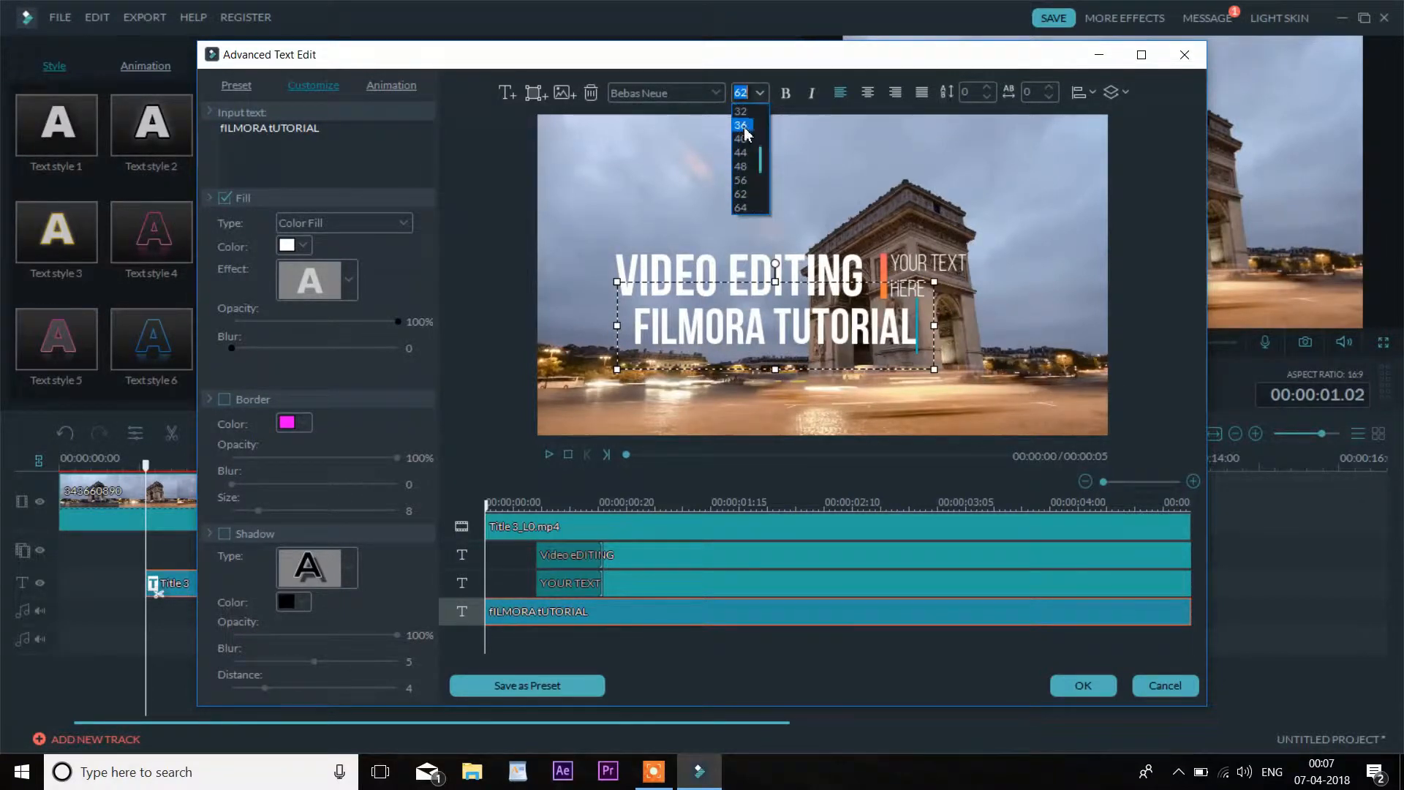
left_click(742, 126)
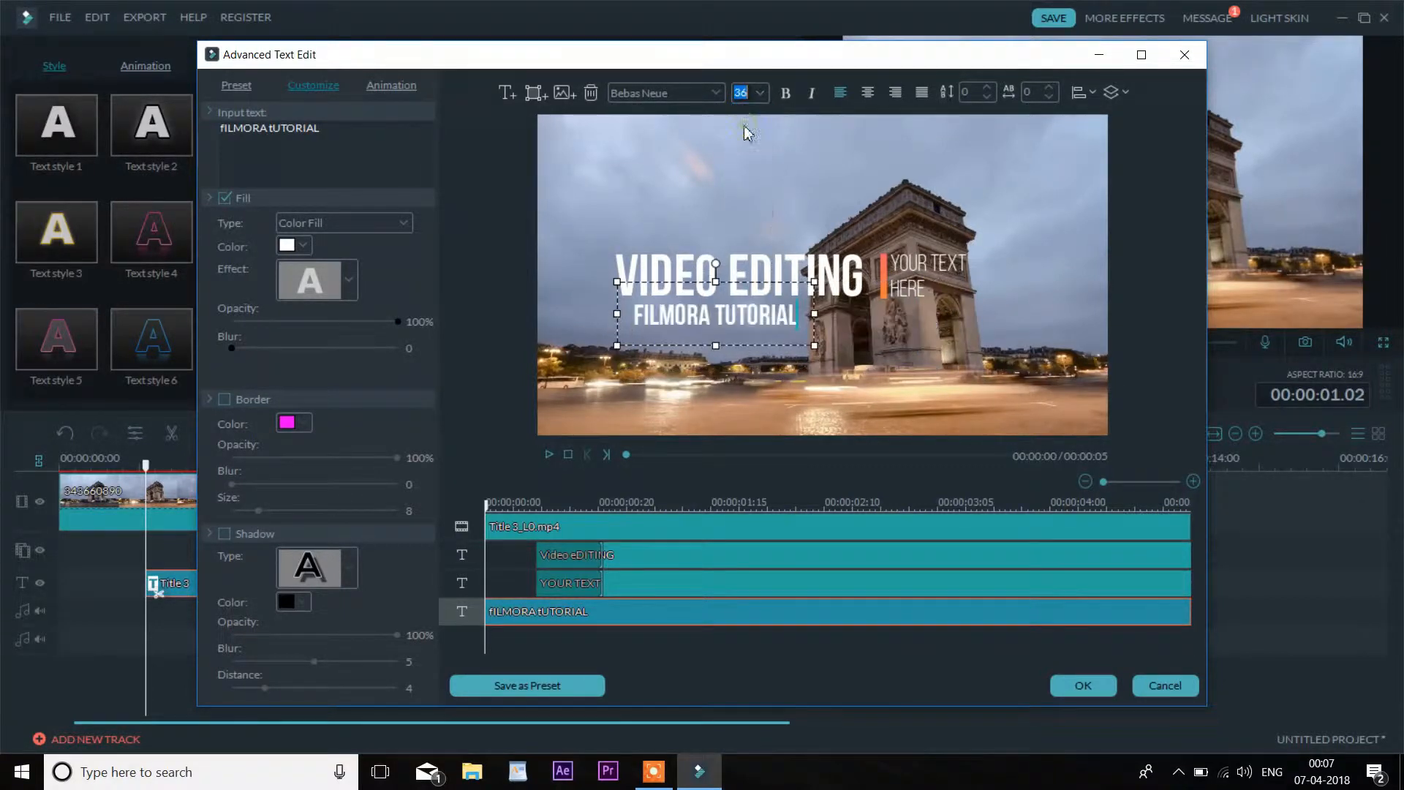
Step: Raise the VIDEO EDITING title slightly and align the FILMORA TUTORIAL line directly beneath it, nudging the vertical bar alongside
left_click(878, 276)
left_click(885, 282)
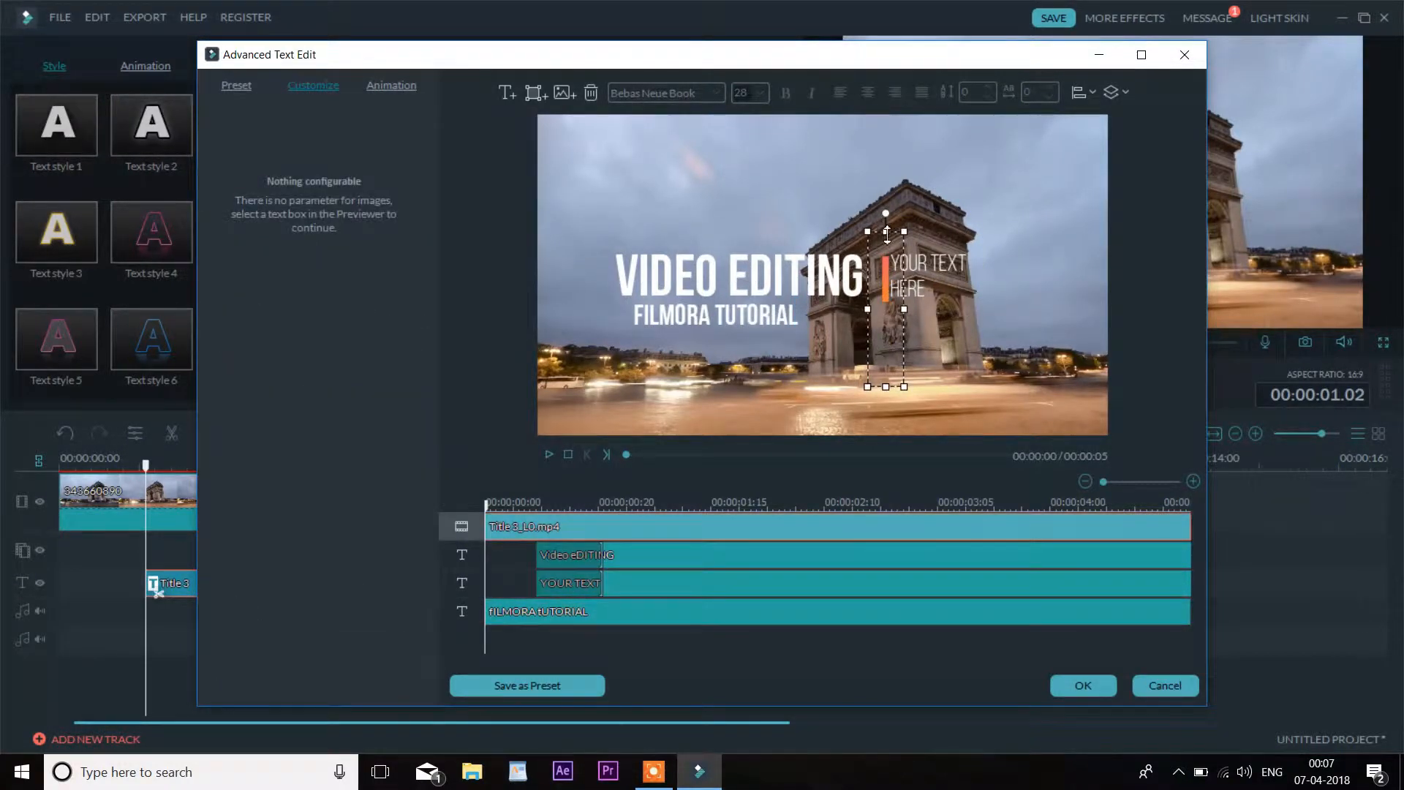
left_click_drag(888, 235, 820, 213)
left_click(820, 260)
left_click(766, 314)
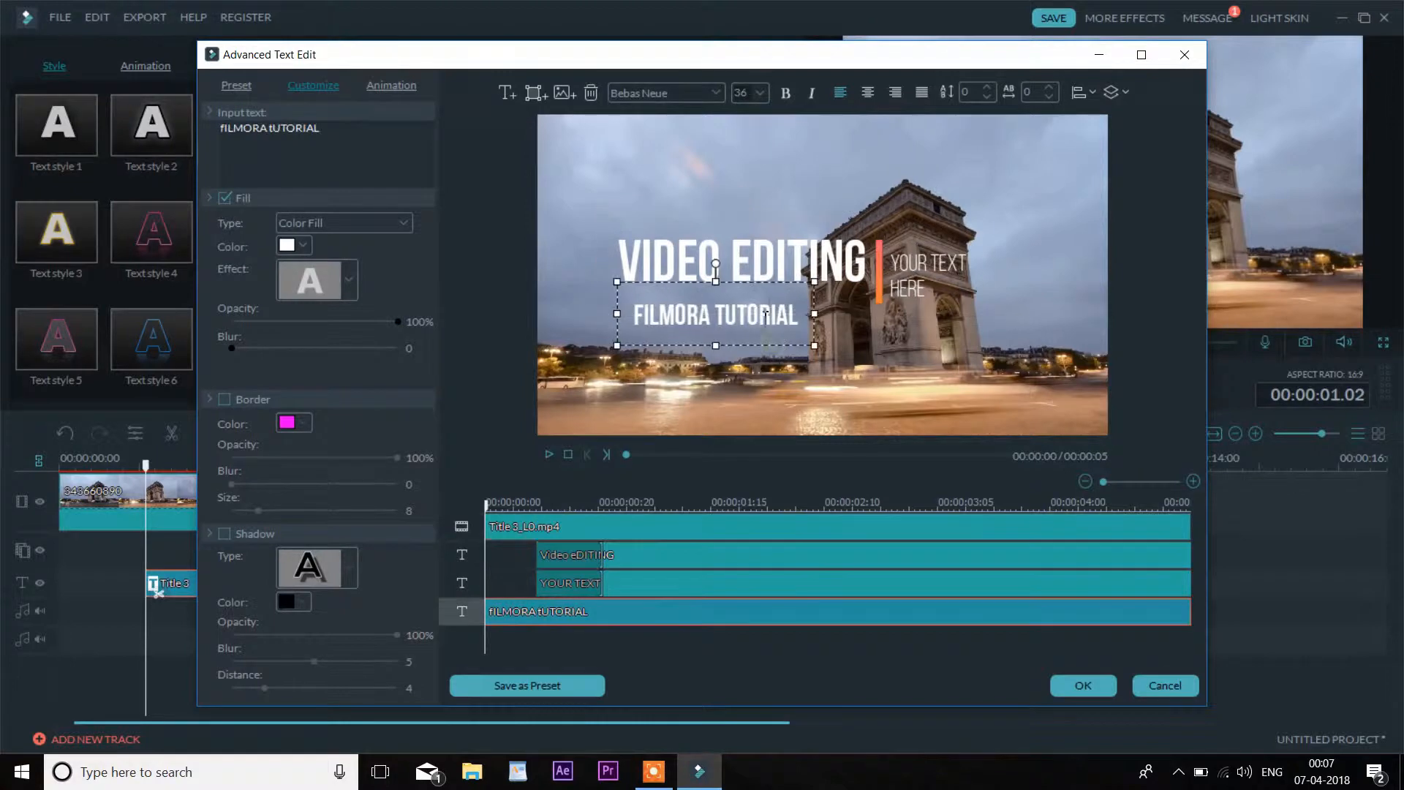
left_click_drag(776, 276, 762, 257)
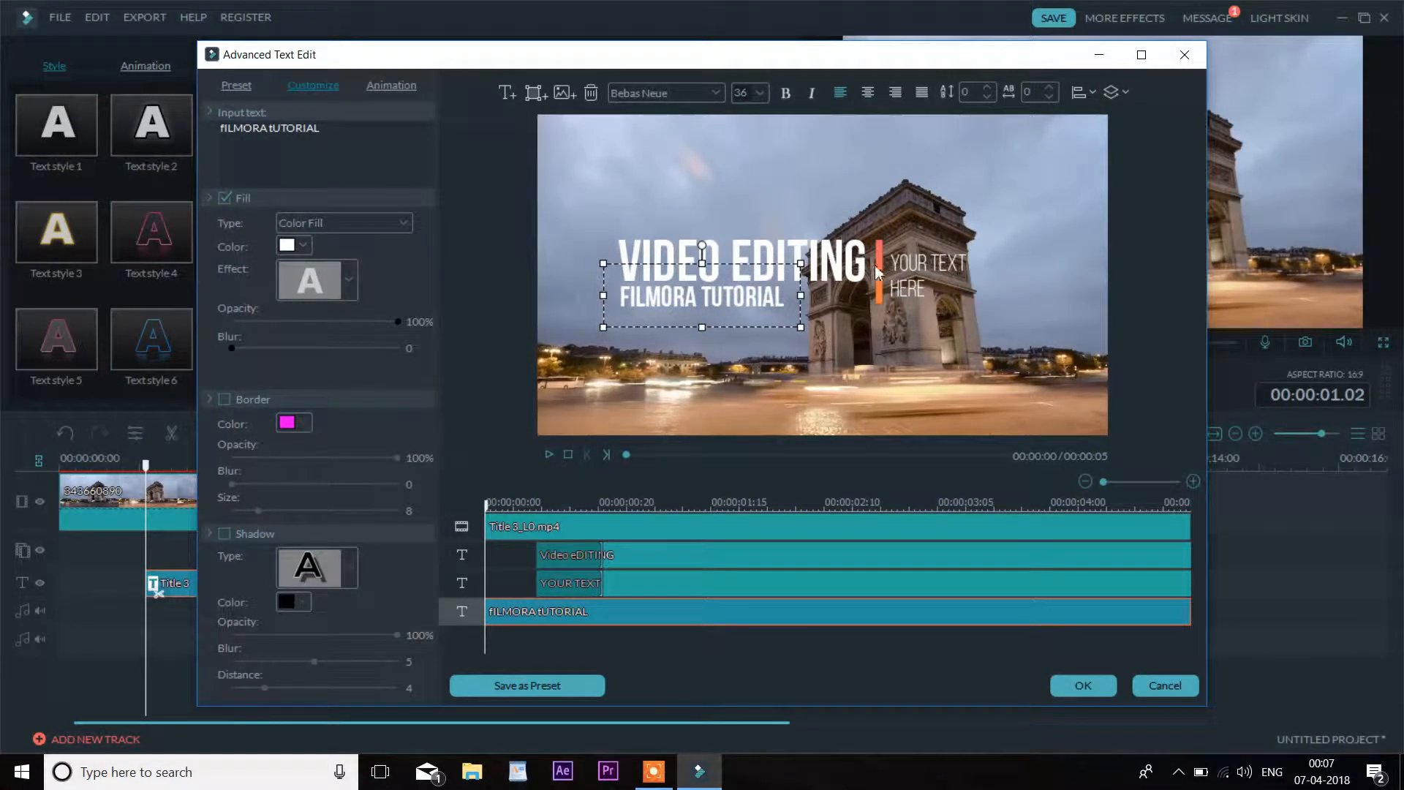
Step: Lengthen and reposition the vertical bar beside the VIDEO EDITING title so that it spans both text lines
left_click(883, 287)
left_click(879, 329)
left_click_drag(876, 207, 874, 172)
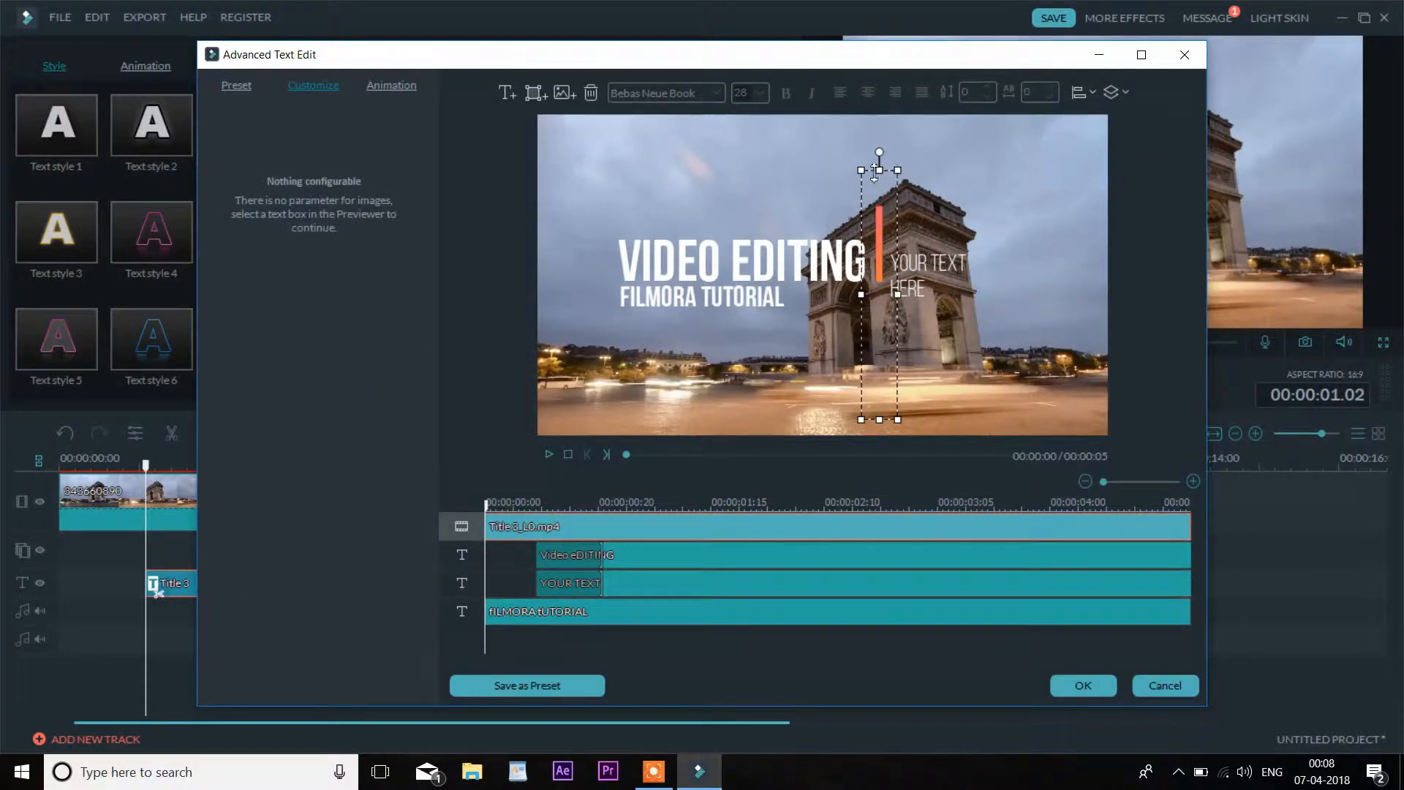
left_click(887, 159)
left_click(882, 218)
left_click(887, 192)
left_click(887, 163)
left_click(883, 220)
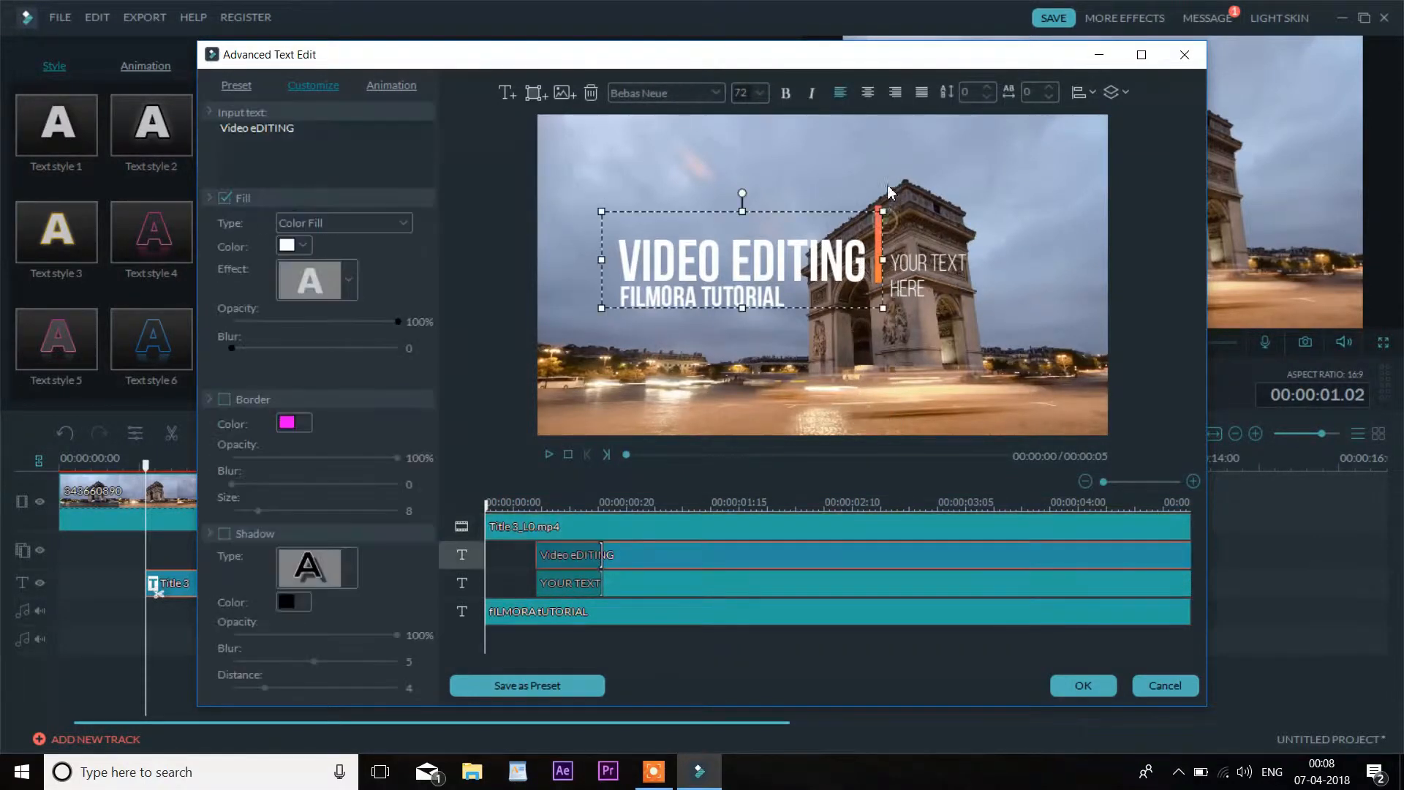
left_click(888, 185)
left_click_drag(886, 167, 884, 196)
left_click(887, 184)
Step: Replace the YOUR TEXT HERE text beside the bar with "gEEKSLA" and "yOUTUBE cHANNEL" on two lines
left_click(928, 265)
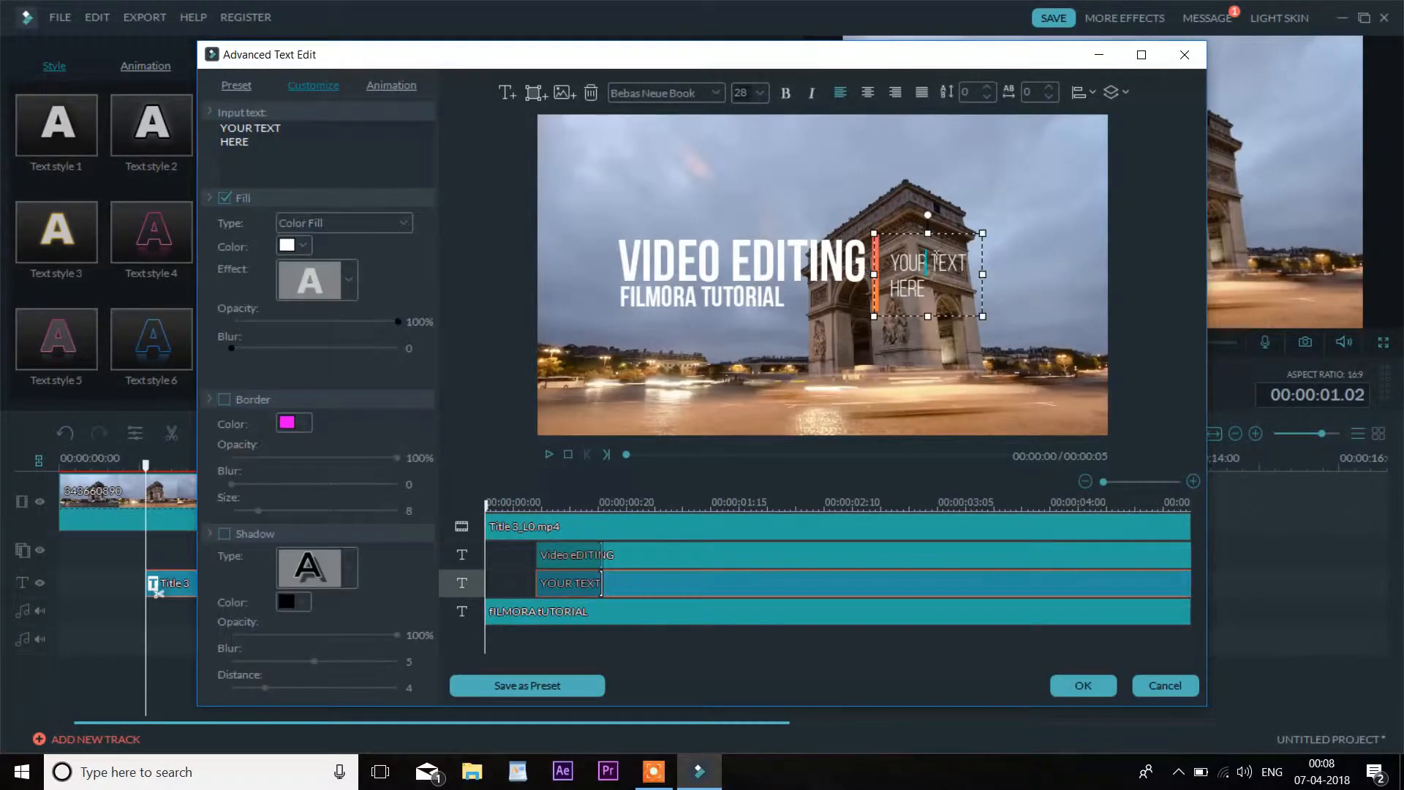
left_click_drag(958, 296, 899, 250)
type("gEEKSLA")
key("Return")
type("yOUTUBE cHANNEL")
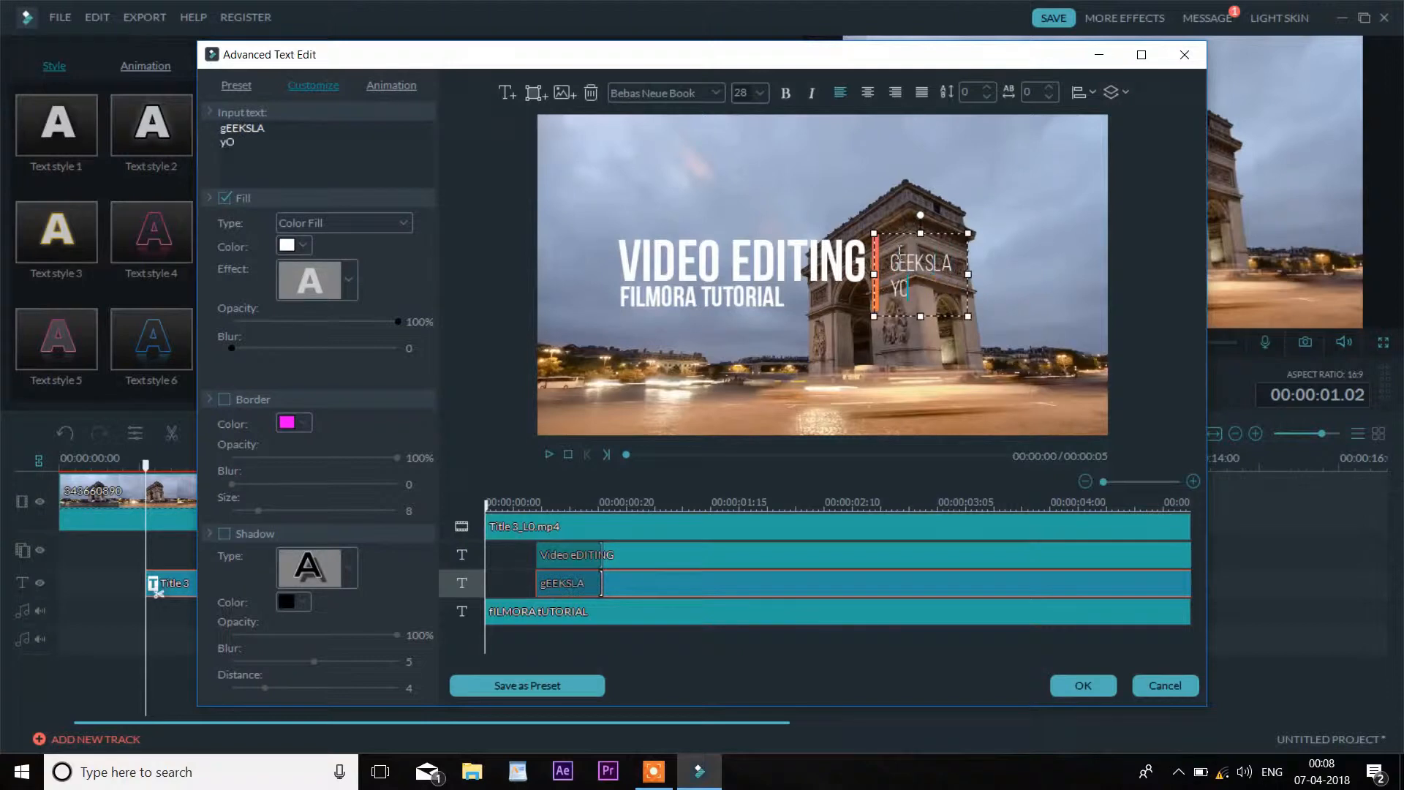
Step: Make the GEEKSLA YOUTUBE CHANNEL text bold at font size 40 and position it beside the vertical bar
left_click(785, 92)
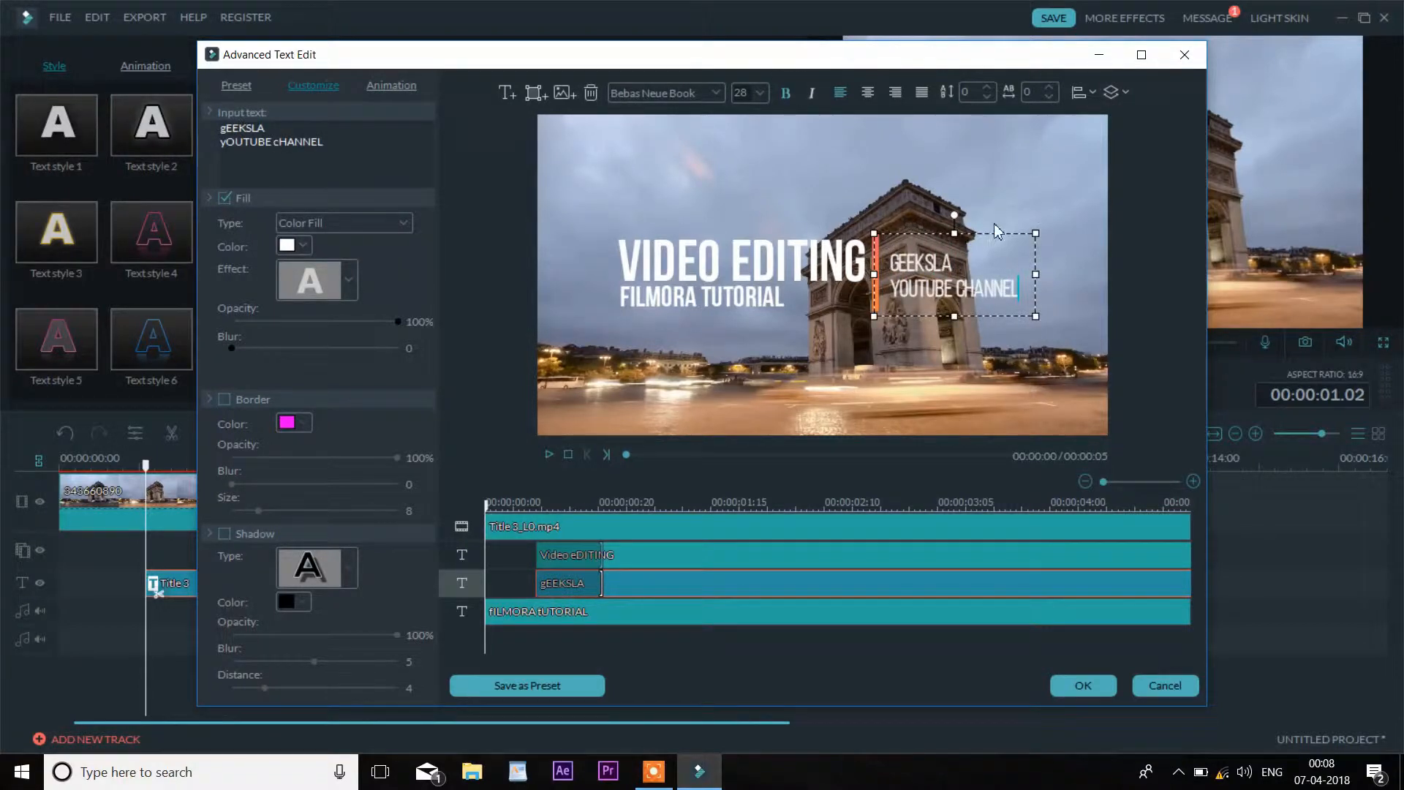
left_click(761, 93)
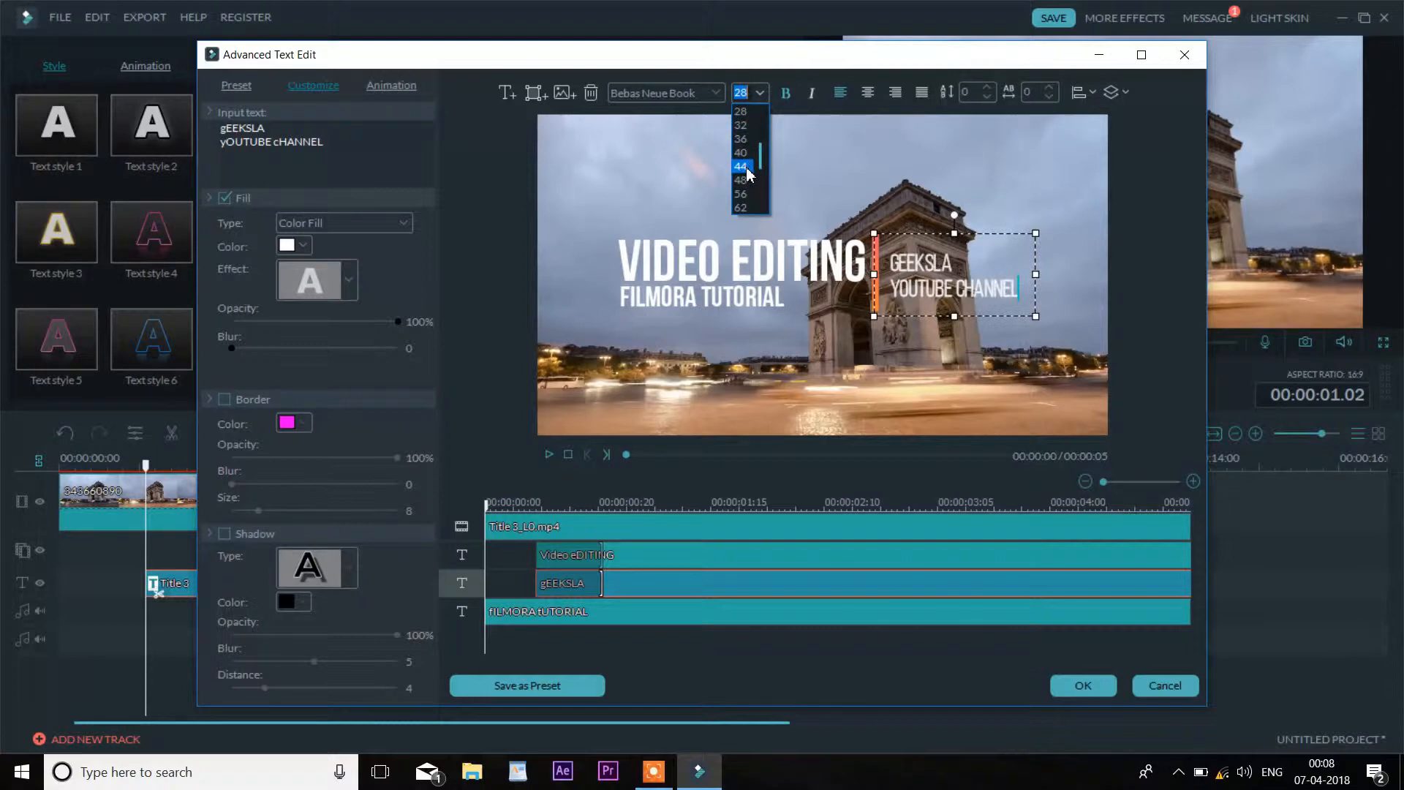
left_click(744, 153)
left_click_drag(955, 234, 951, 216)
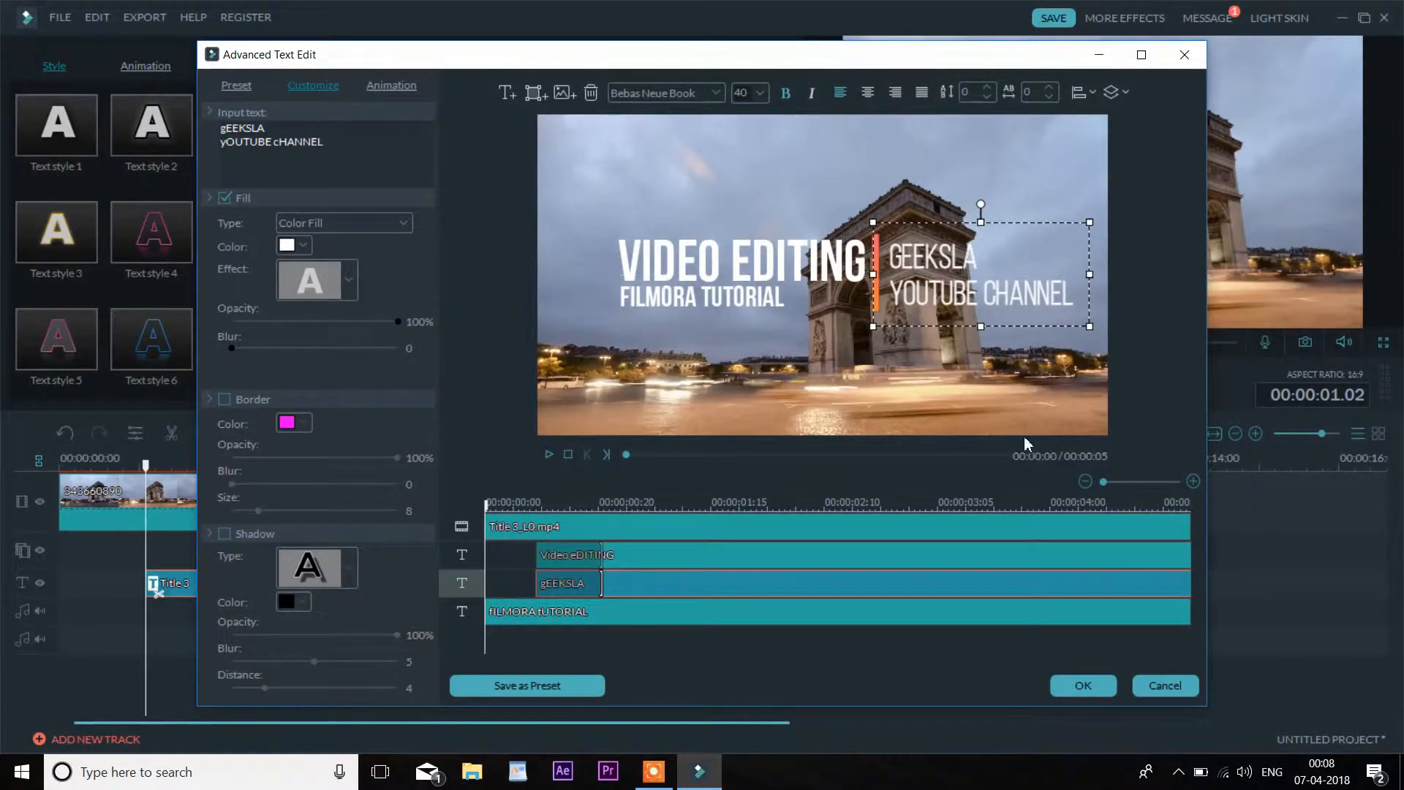
left_click(1013, 412)
Step: Lengthen the closing animation of the VIDEO EDITING and GEEKSLA YOUTUBE CHANNEL layers so both start at the same point shortly before the end
left_click(819, 272)
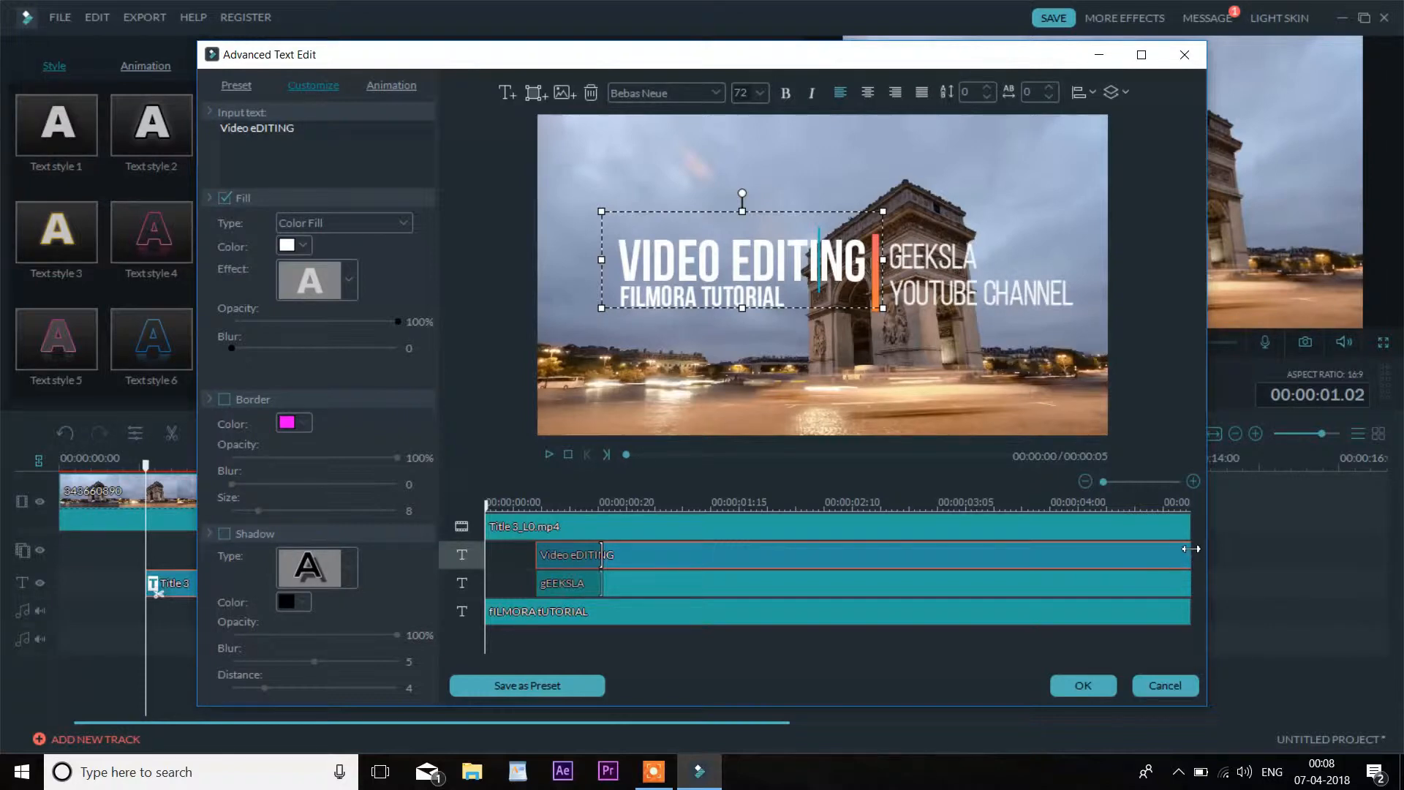
left_click_drag(1191, 549, 1130, 547)
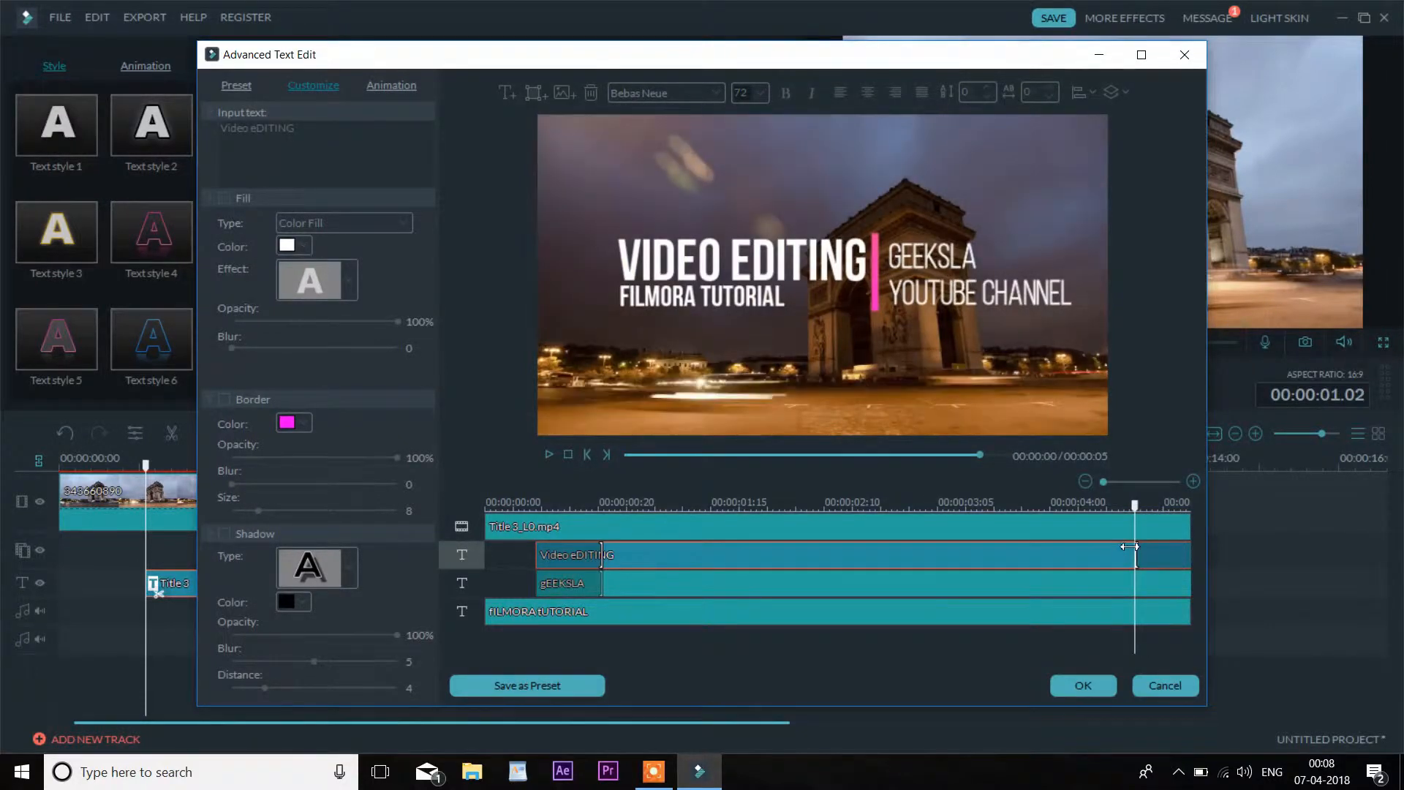
left_click(1191, 586)
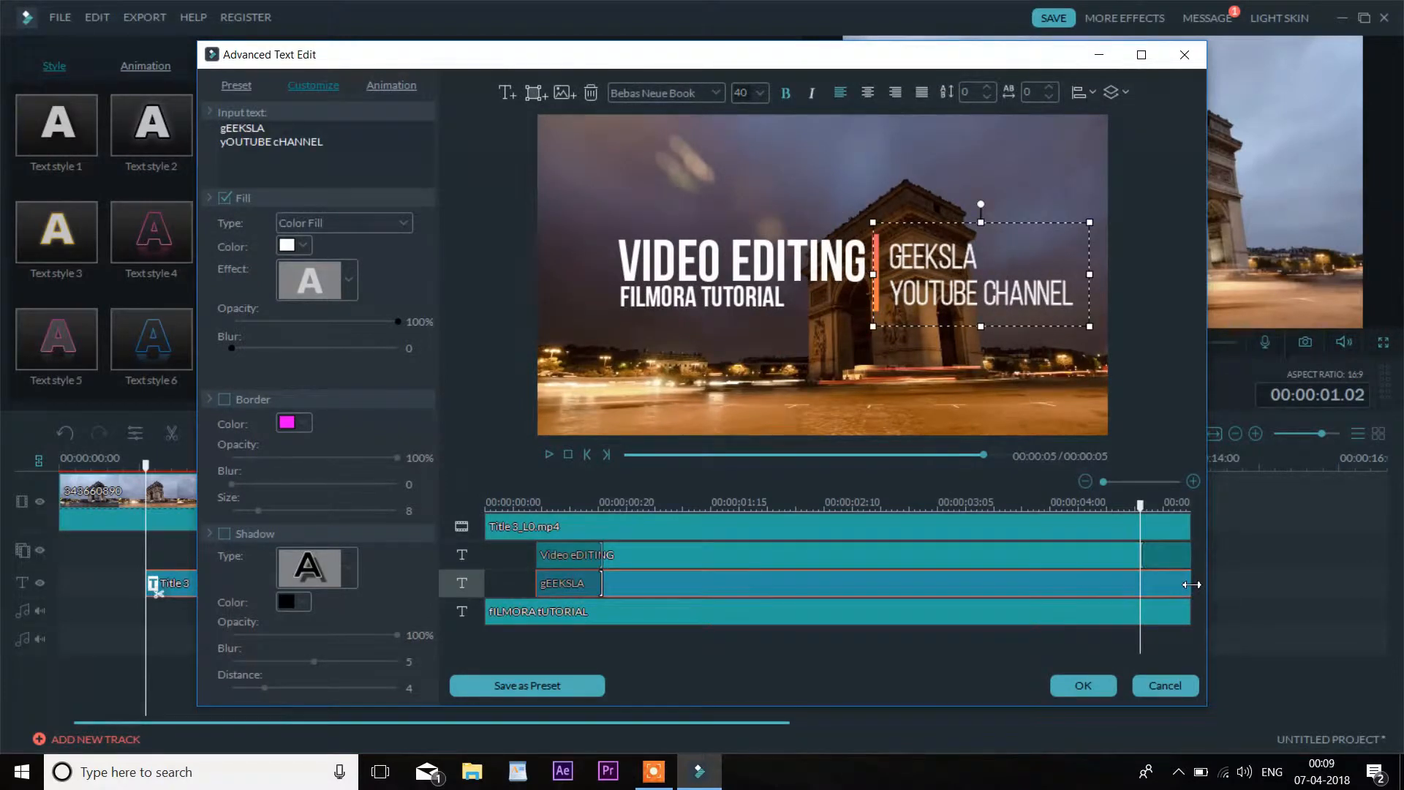
left_click_drag(1192, 584, 1161, 566)
left_click(1189, 525)
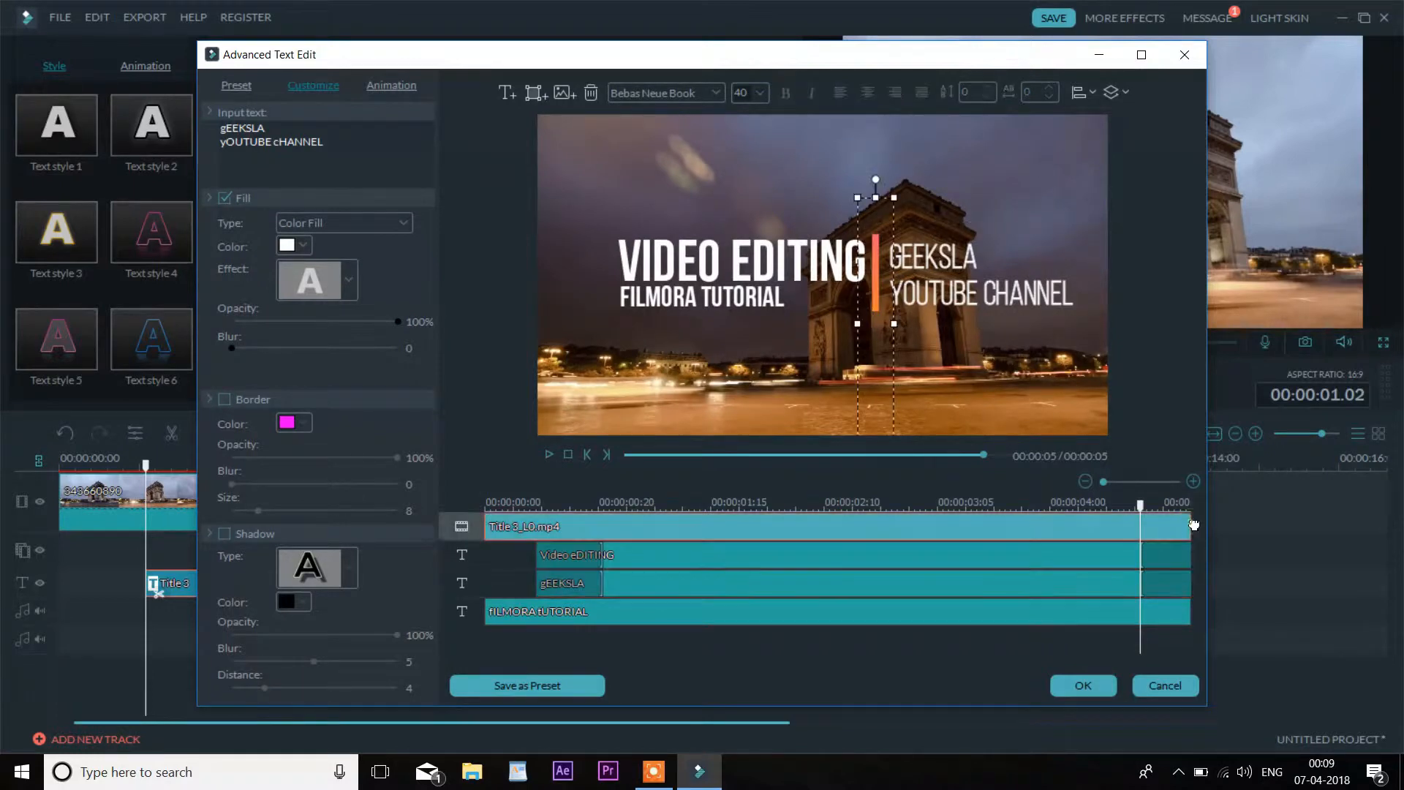
left_click(1190, 613)
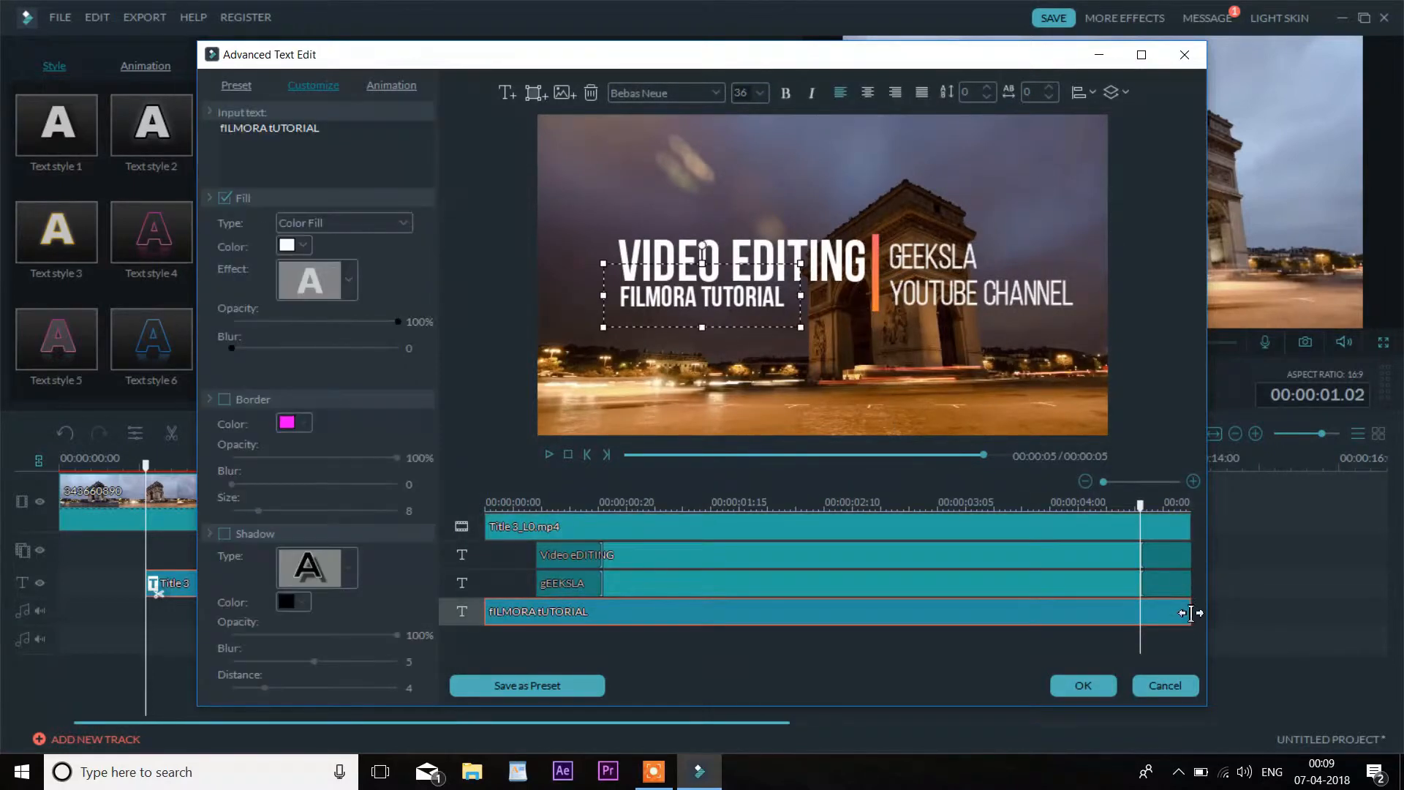
left_click_drag(1193, 610, 1139, 604)
left_click(1185, 526)
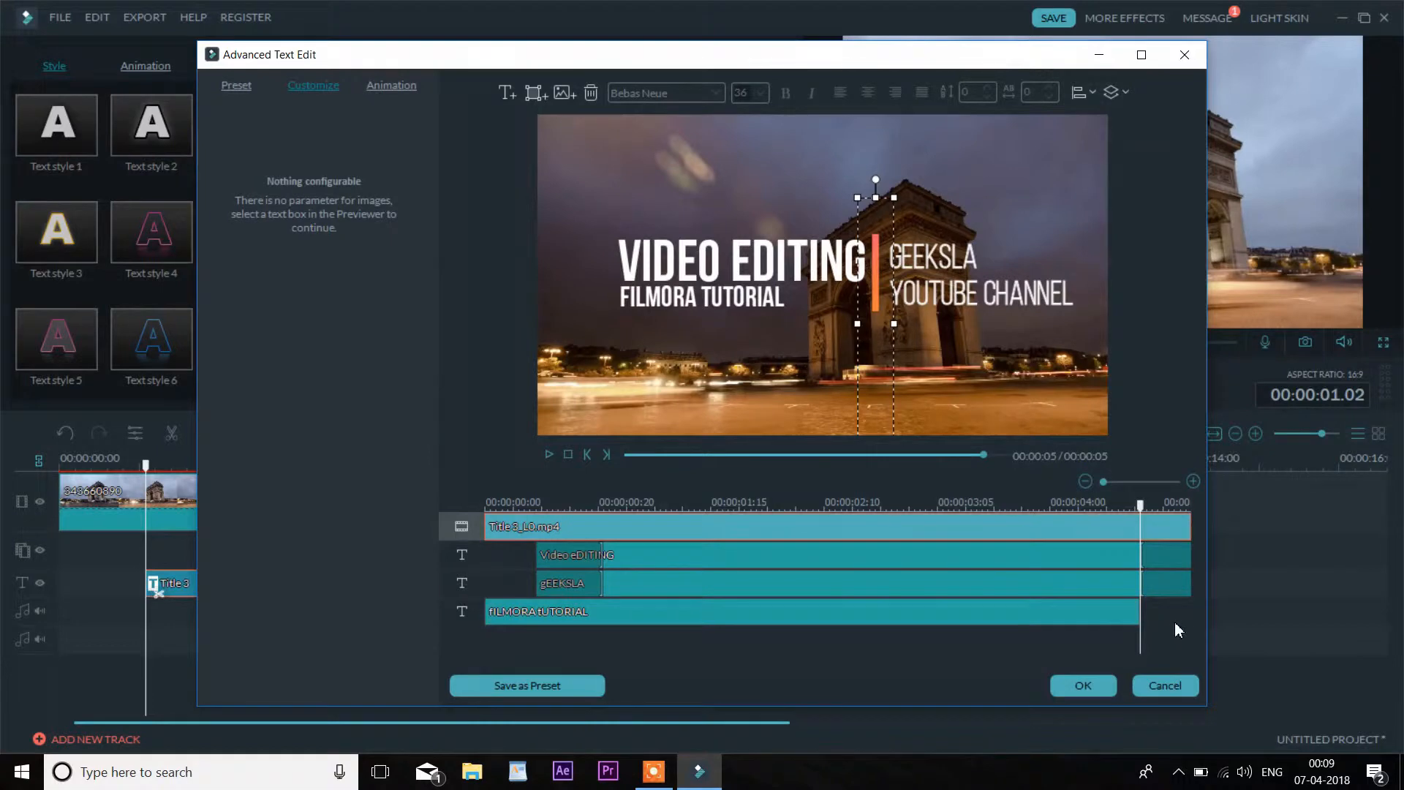
left_click(1132, 617)
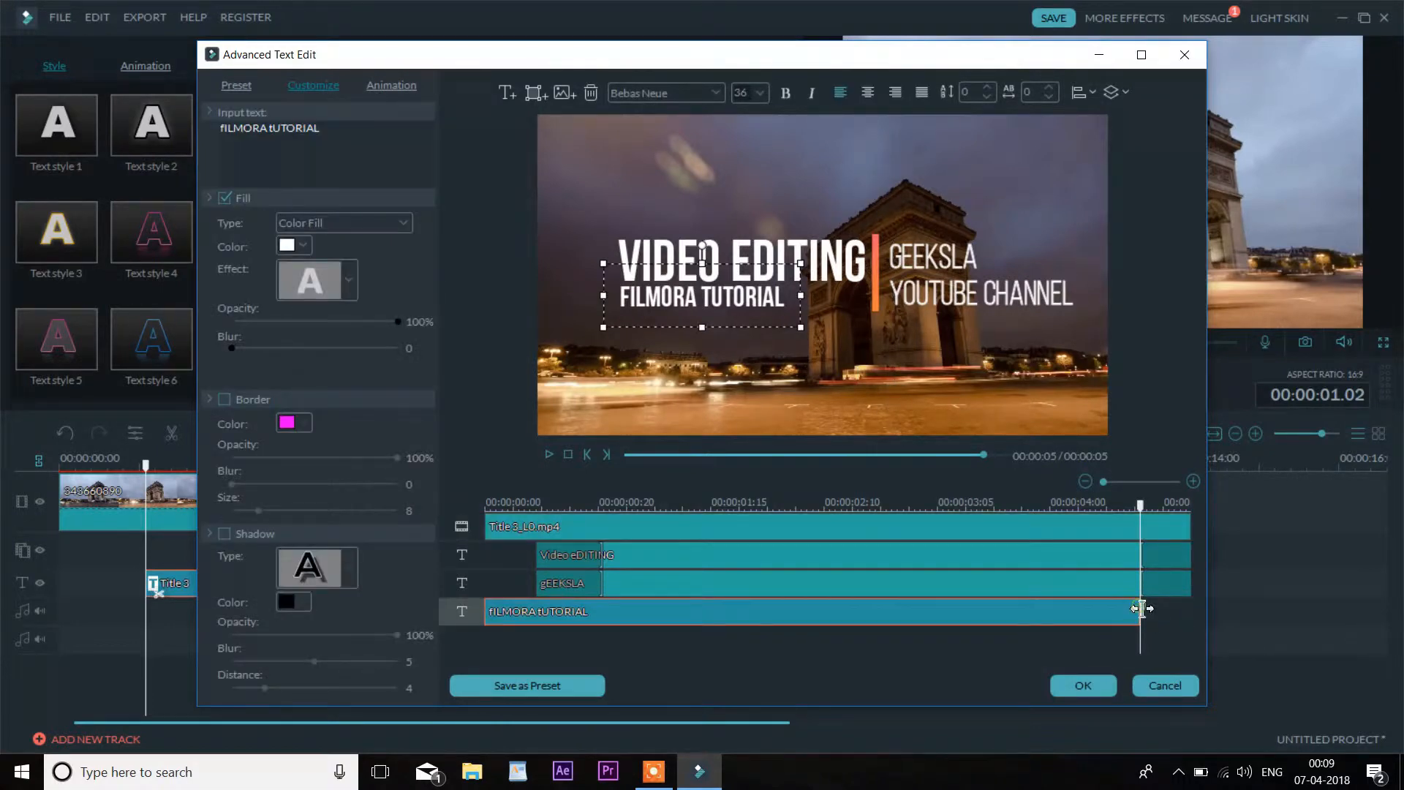
mouse_move(1141, 609)
left_mouse_down()
mouse_move(1195, 605)
mouse_move(1144, 602)
left_mouse_up()
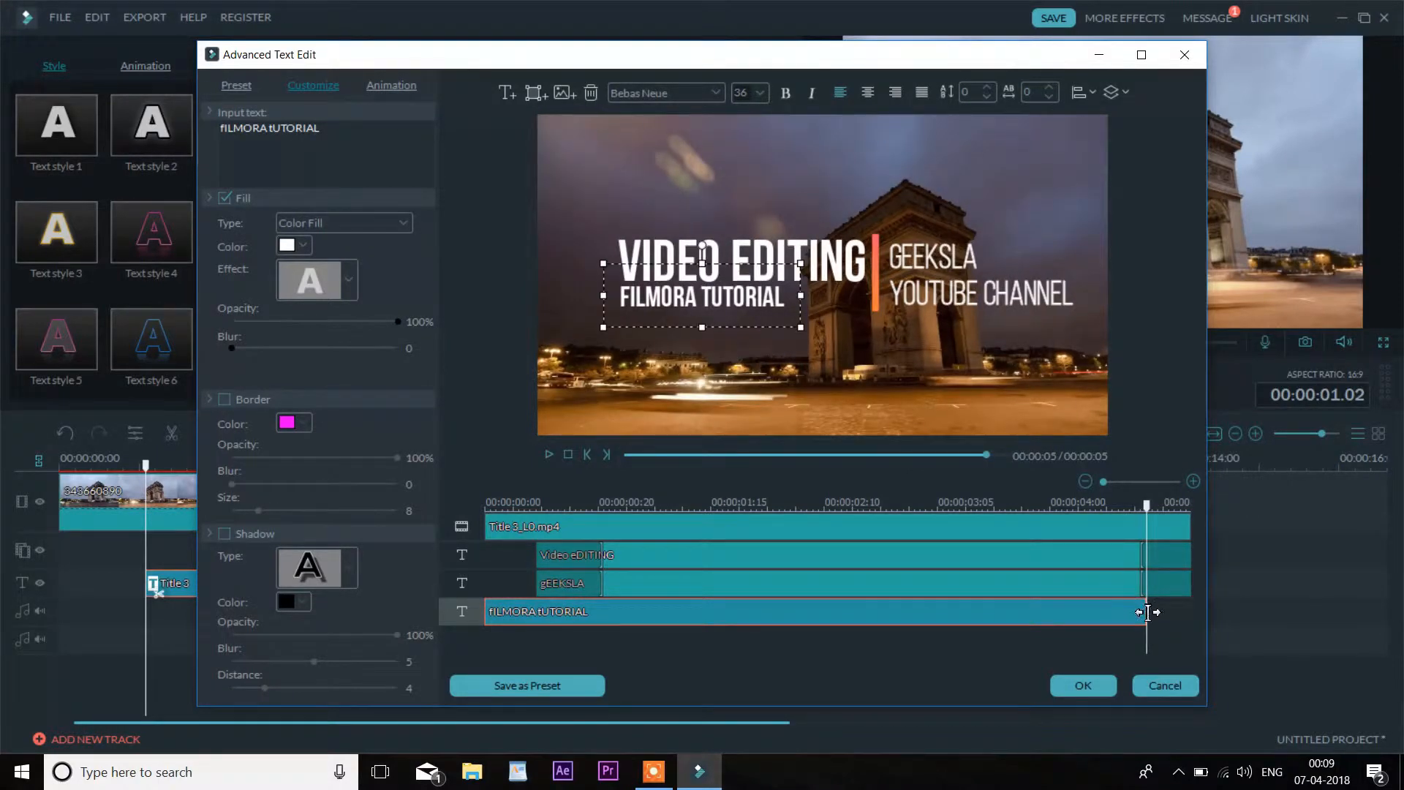
left_click_drag(1147, 612, 1197, 613)
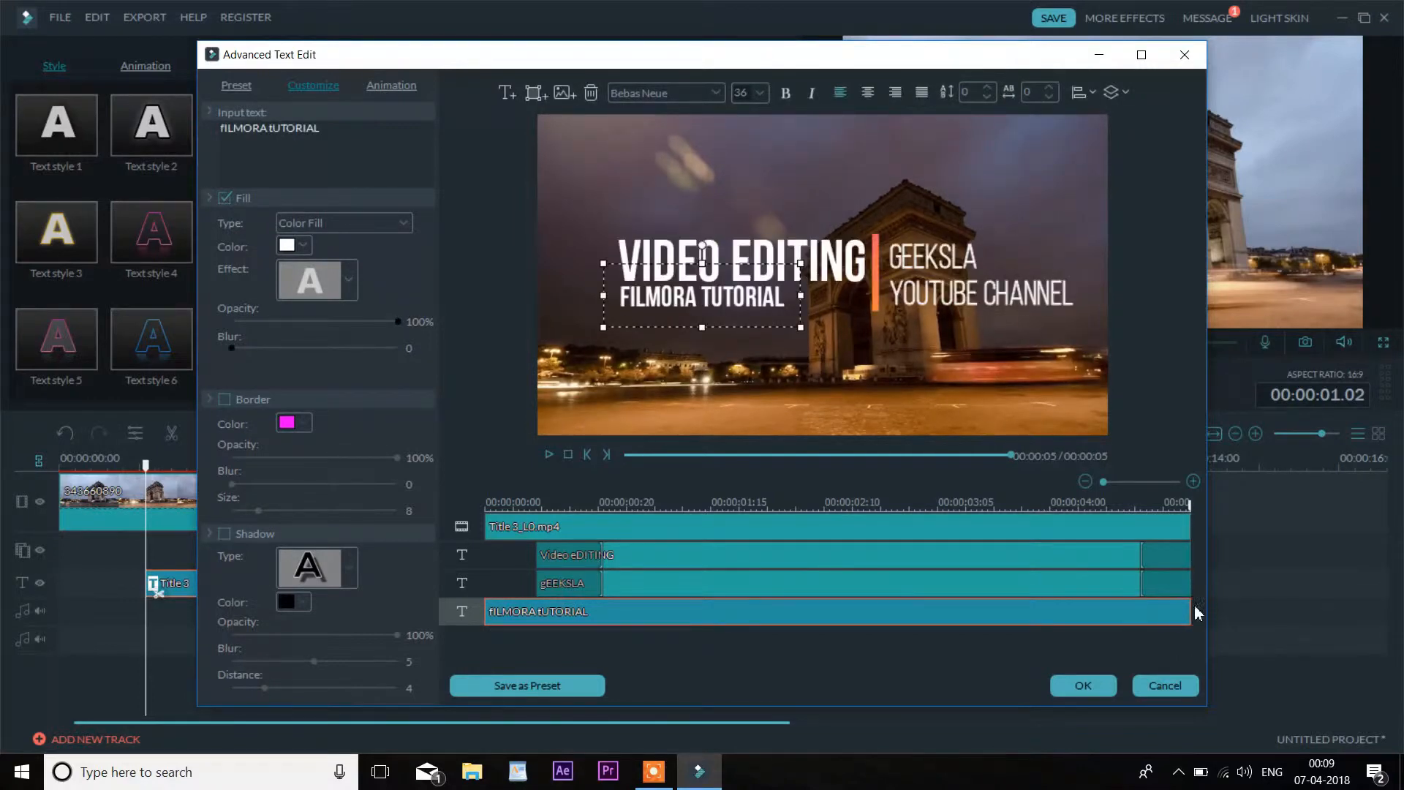
Step: Apply the Up Dir Insert animation to the FILMORA TUTORIAL layer and align its opening and closing durations with the other text layers
left_click(391, 87)
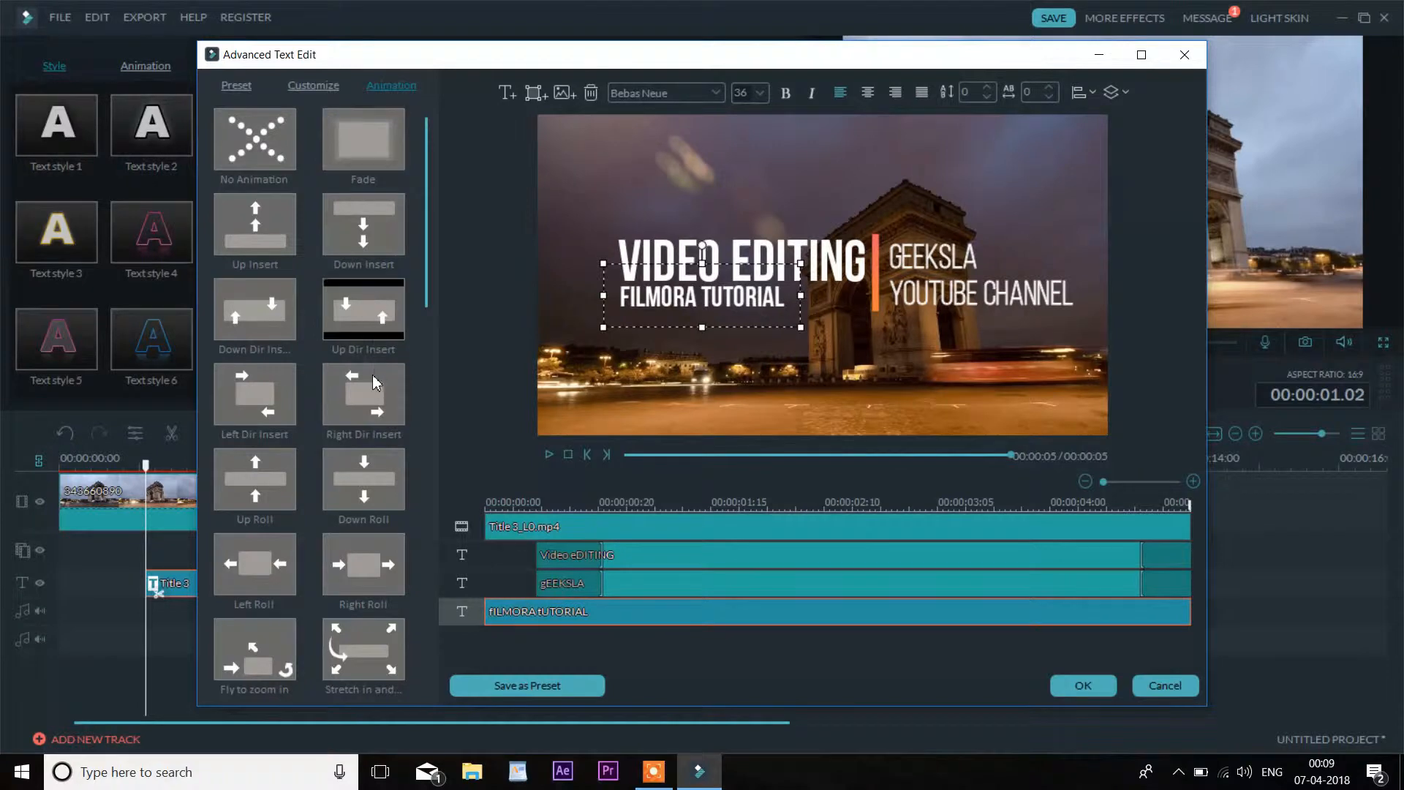
double_click(363, 308)
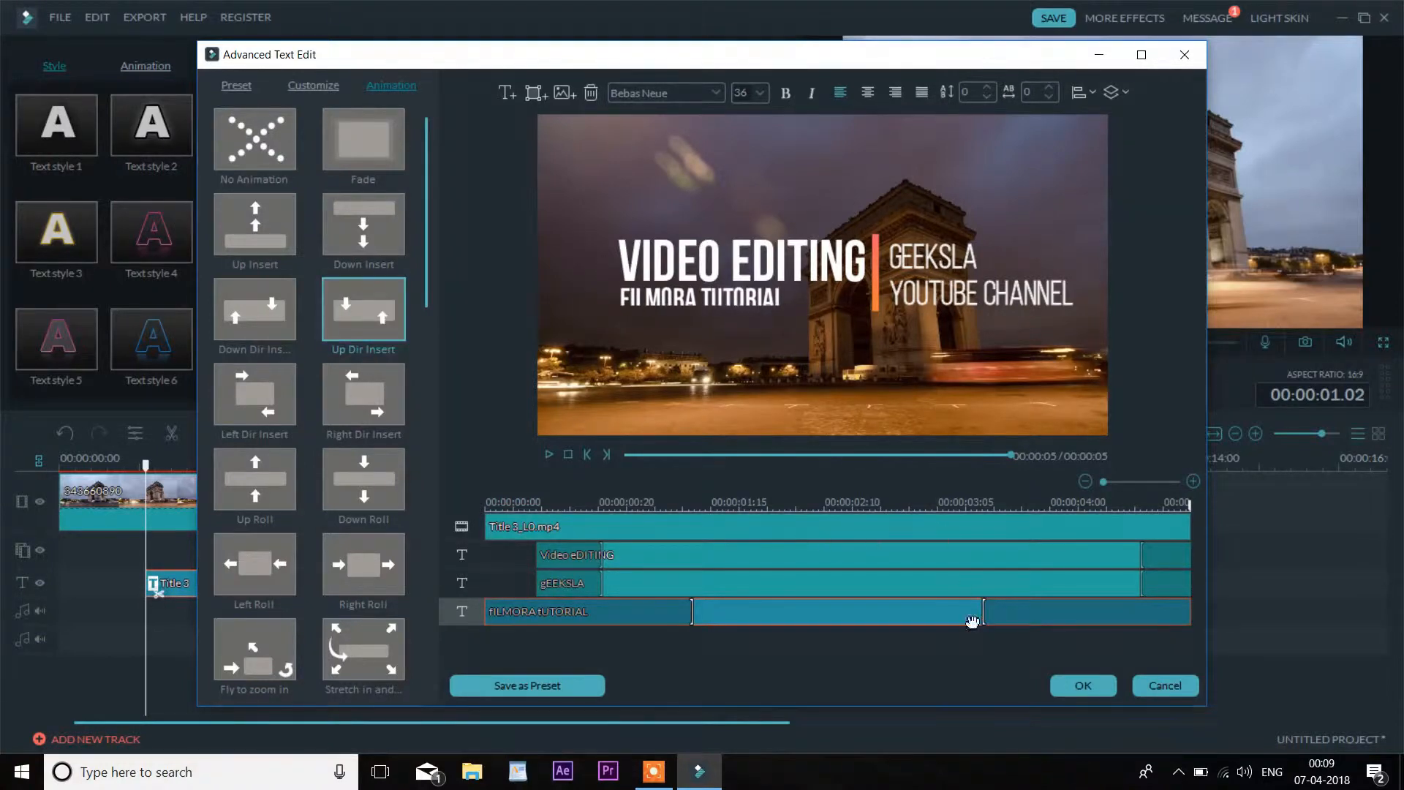
left_click_drag(984, 613, 1139, 613)
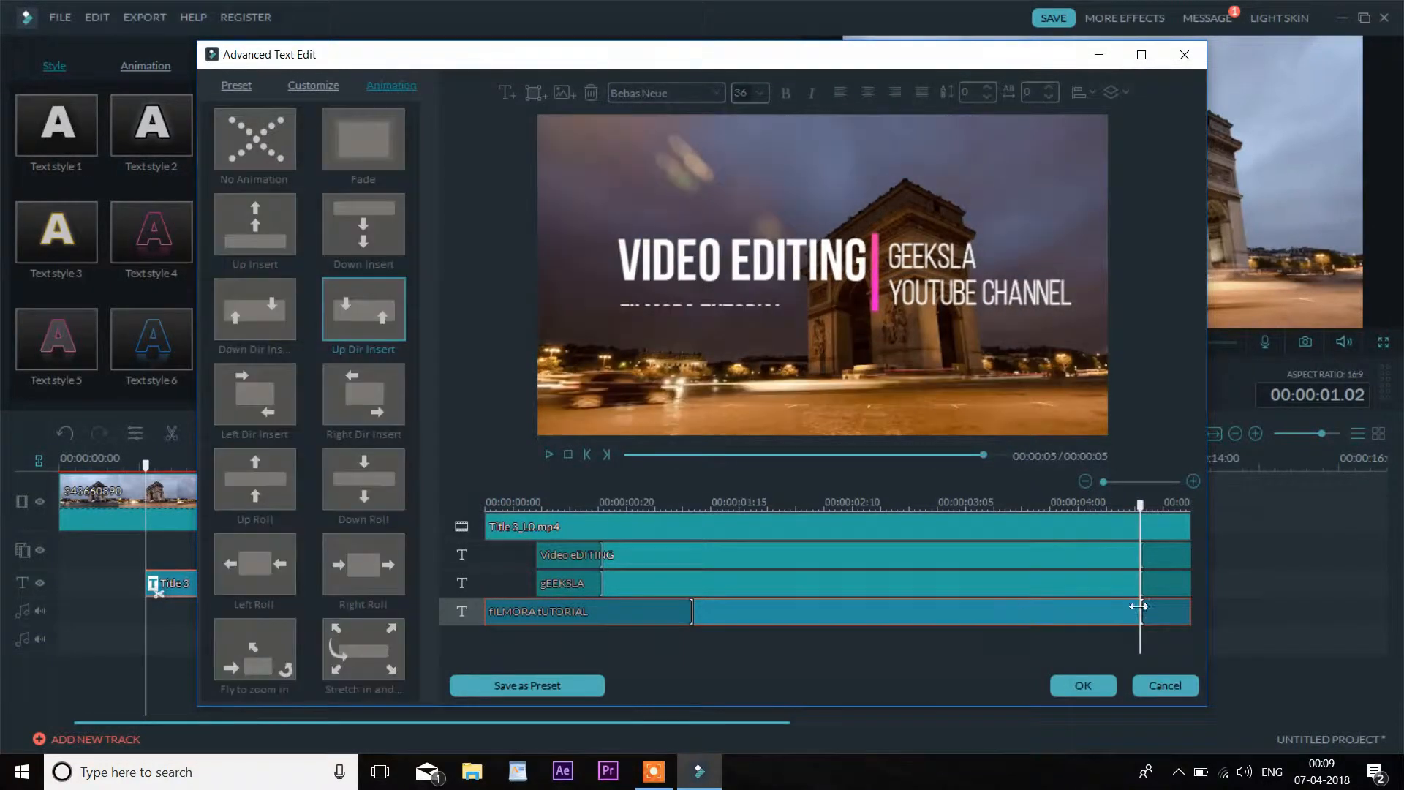
left_click_drag(692, 613, 601, 613)
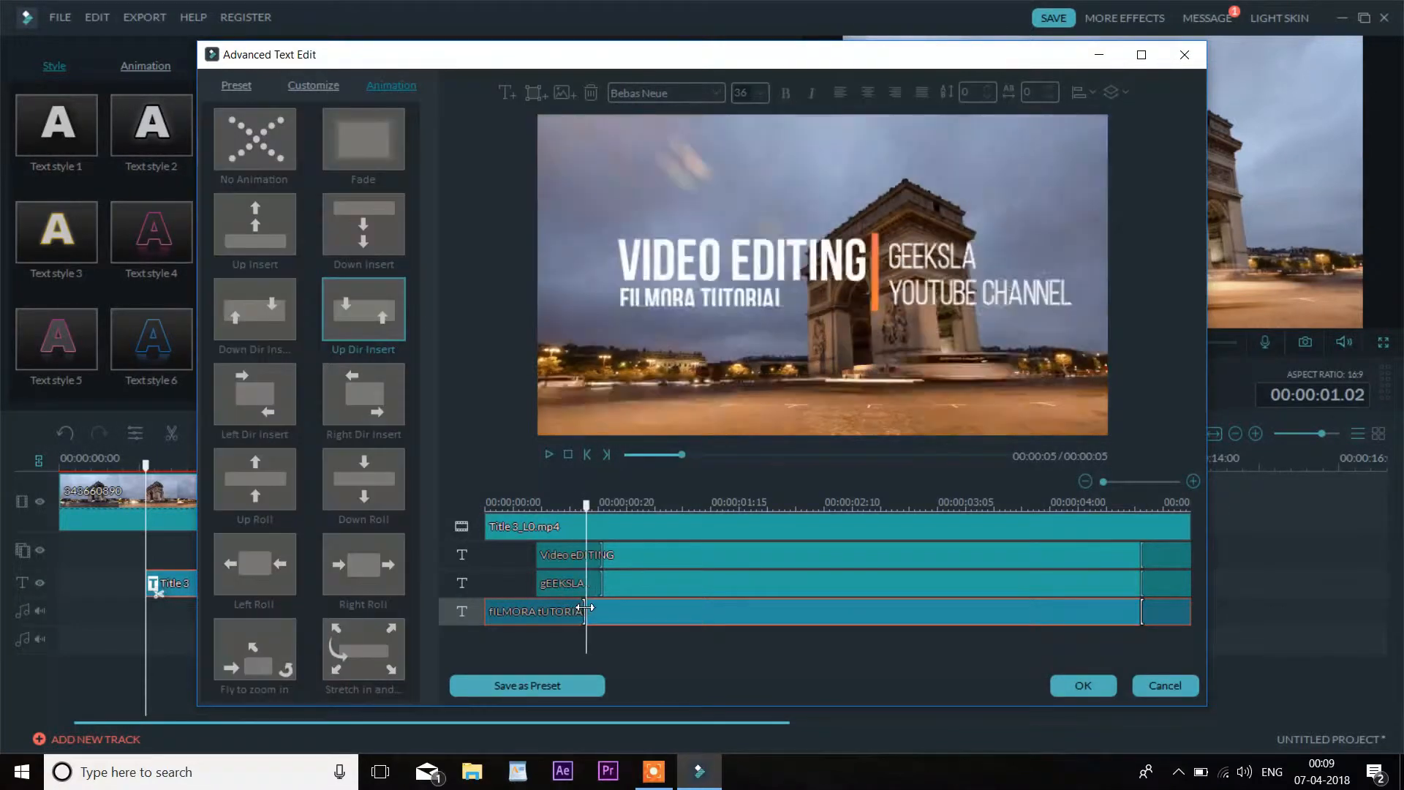
Step: Apply the Left Dir Insert animation to the VIDEO EDITING layer and Right Dir Insert to the GEEKSLA YOUTUBE CHANNEL layer
left_click(691, 554)
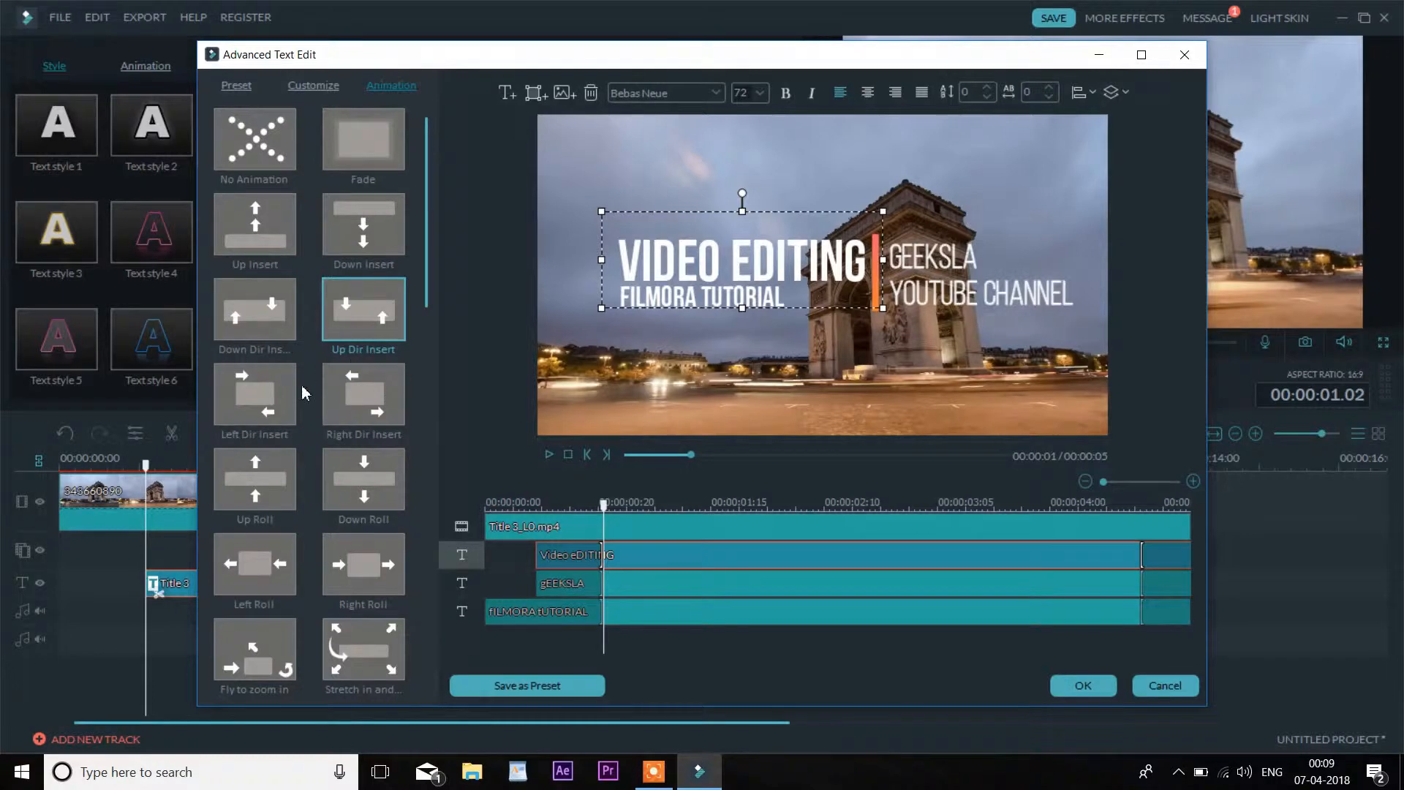
double_click(272, 404)
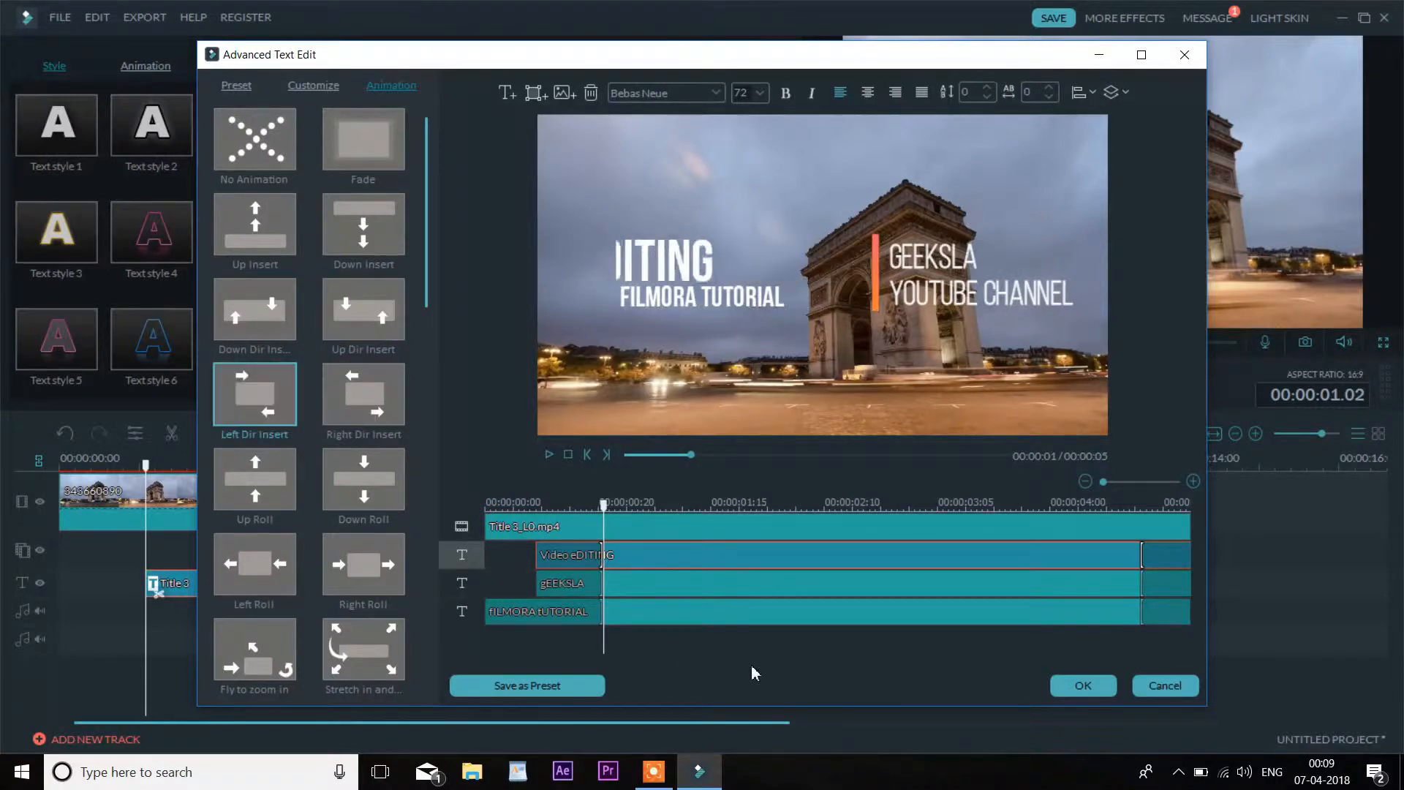
left_click(720, 593)
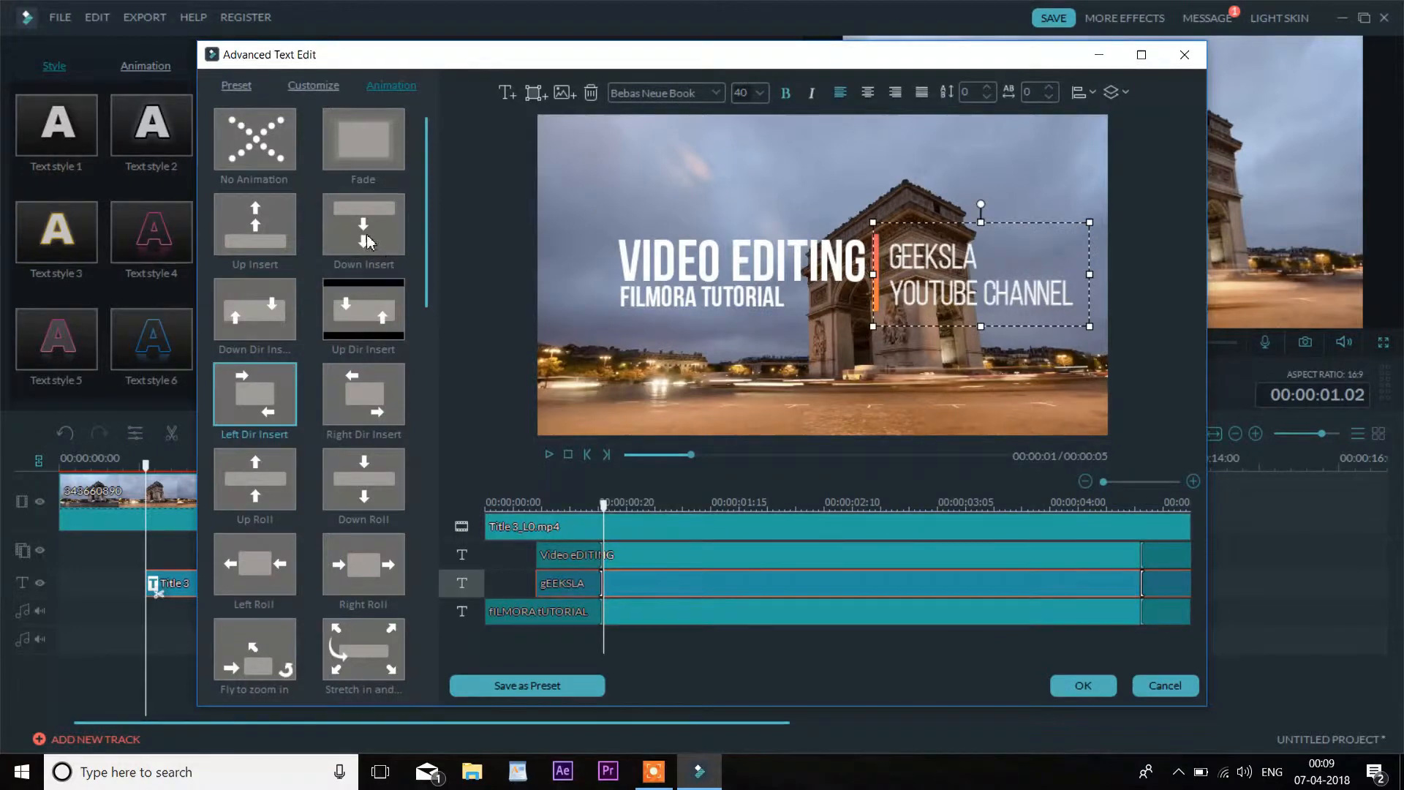
left_click(359, 404)
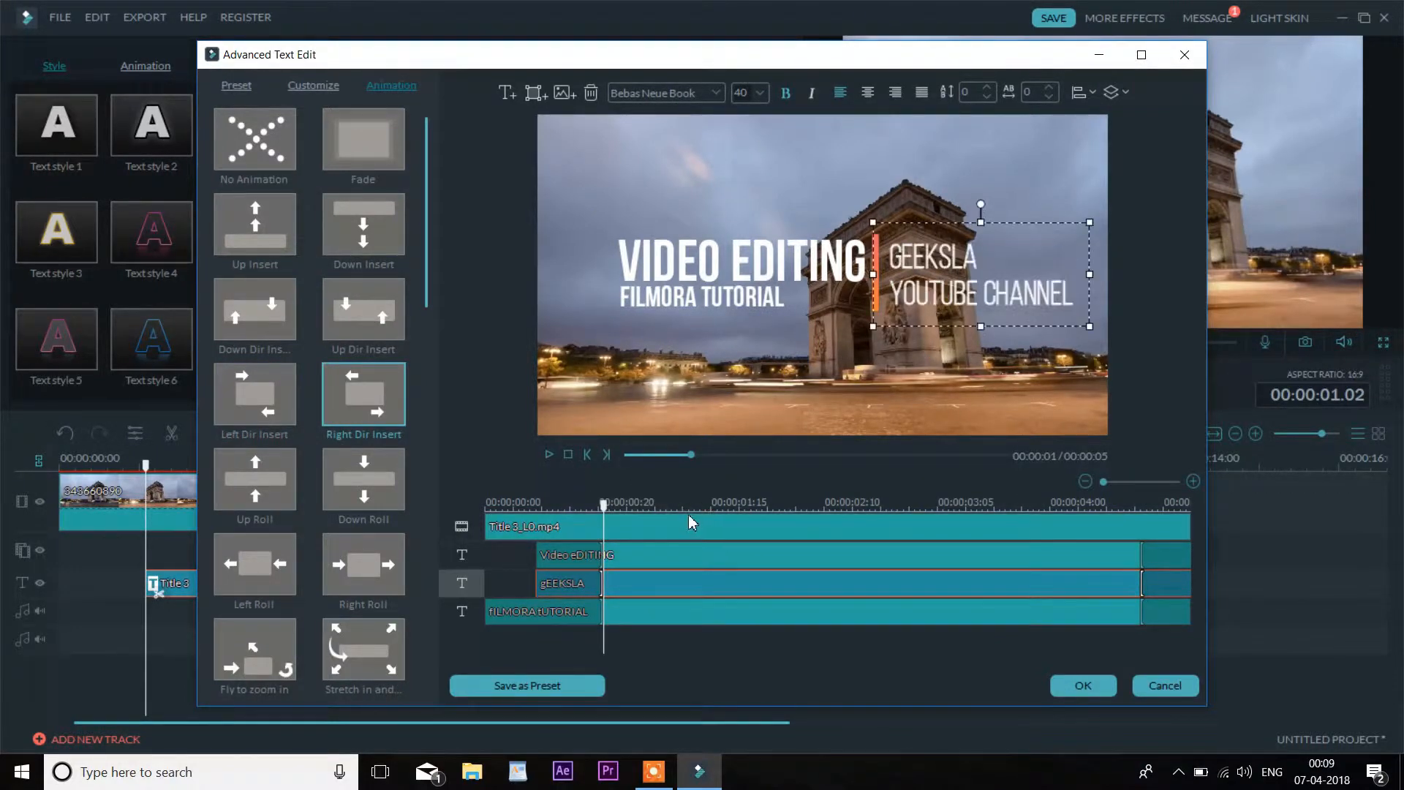
Step: Play the title from its beginning to preview the text animations
left_click_drag(601, 501, 480, 501)
left_click(548, 456)
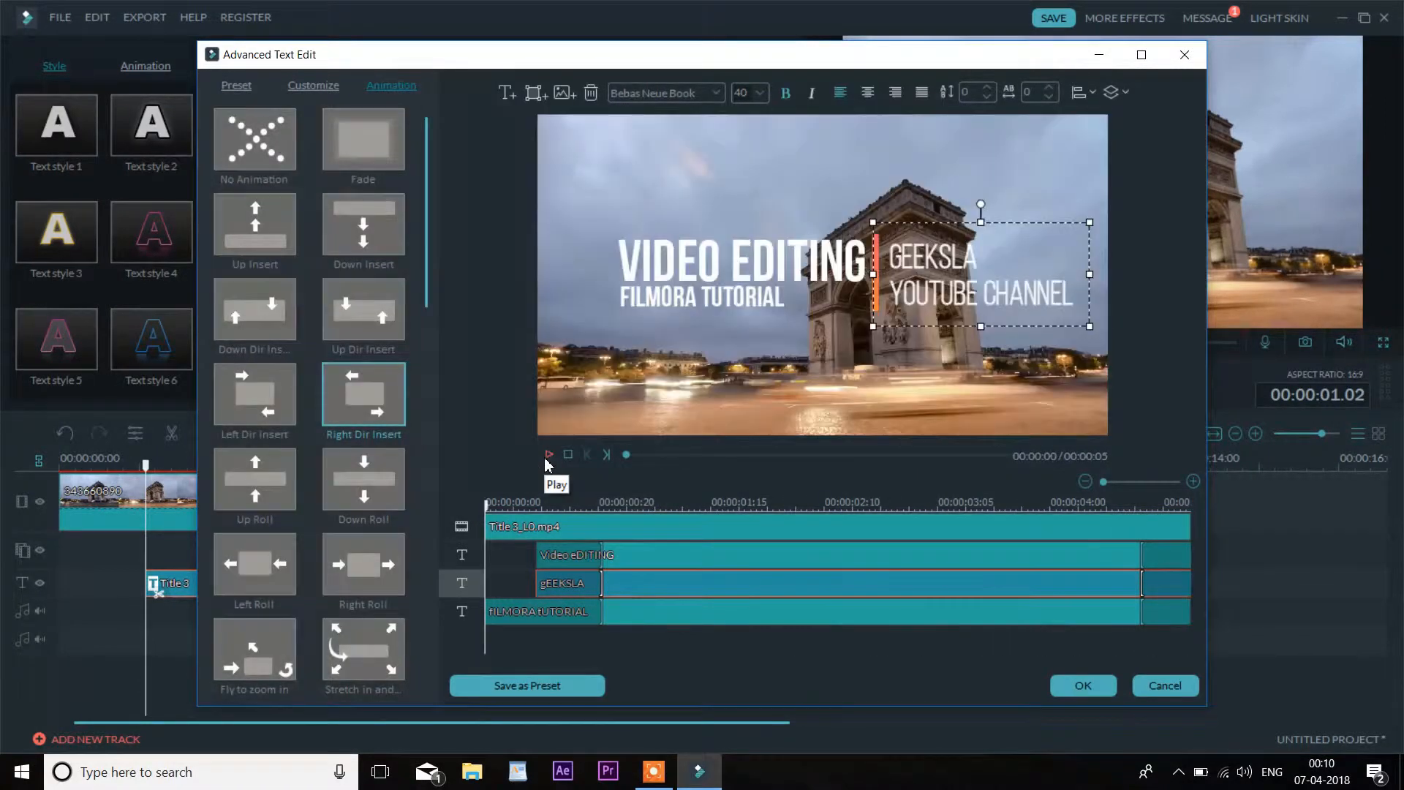
left_click(841, 422)
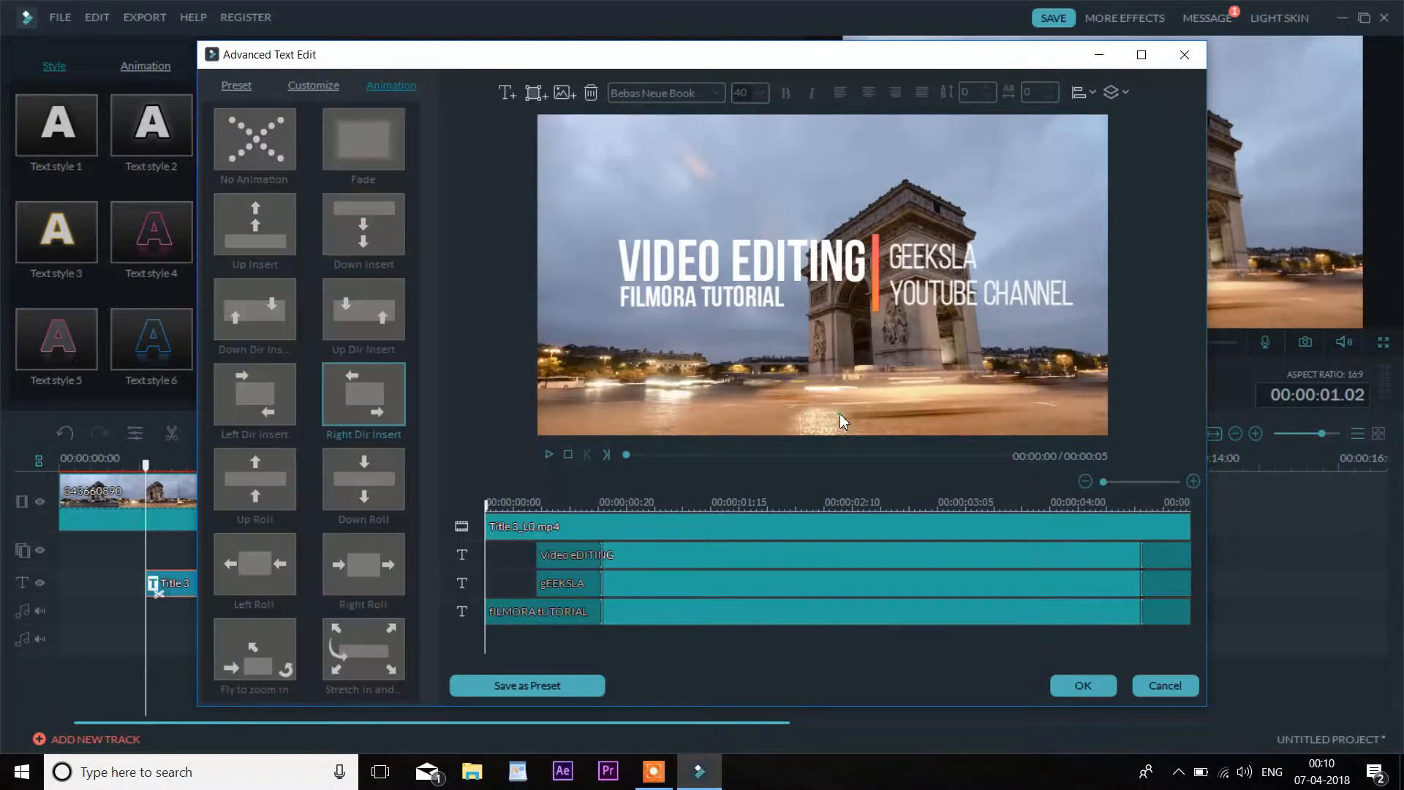
Step: Insert the flat desktop monitor image from the Vector images folder on New Volume (E:) into the title
left_click(564, 98)
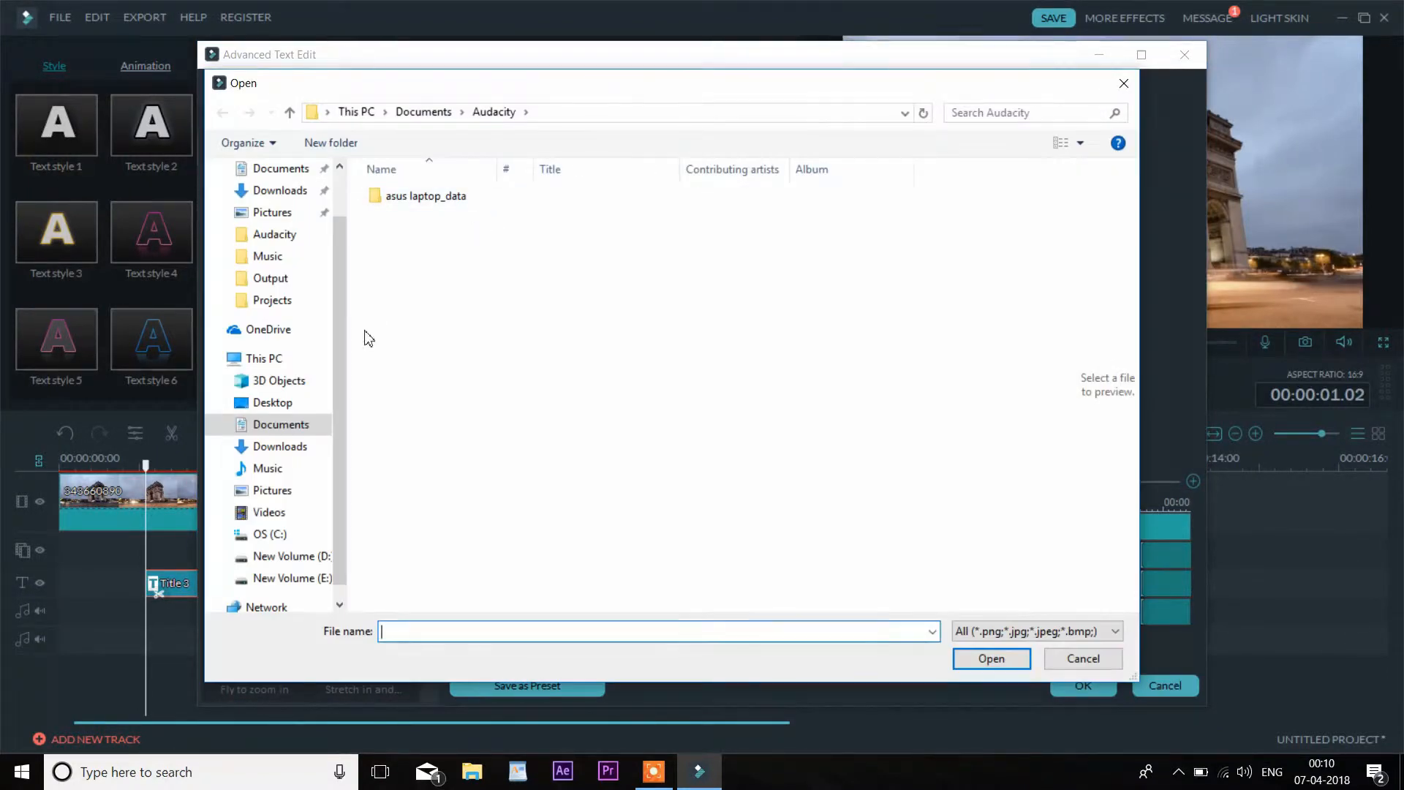
left_click(301, 559)
left_click(287, 577)
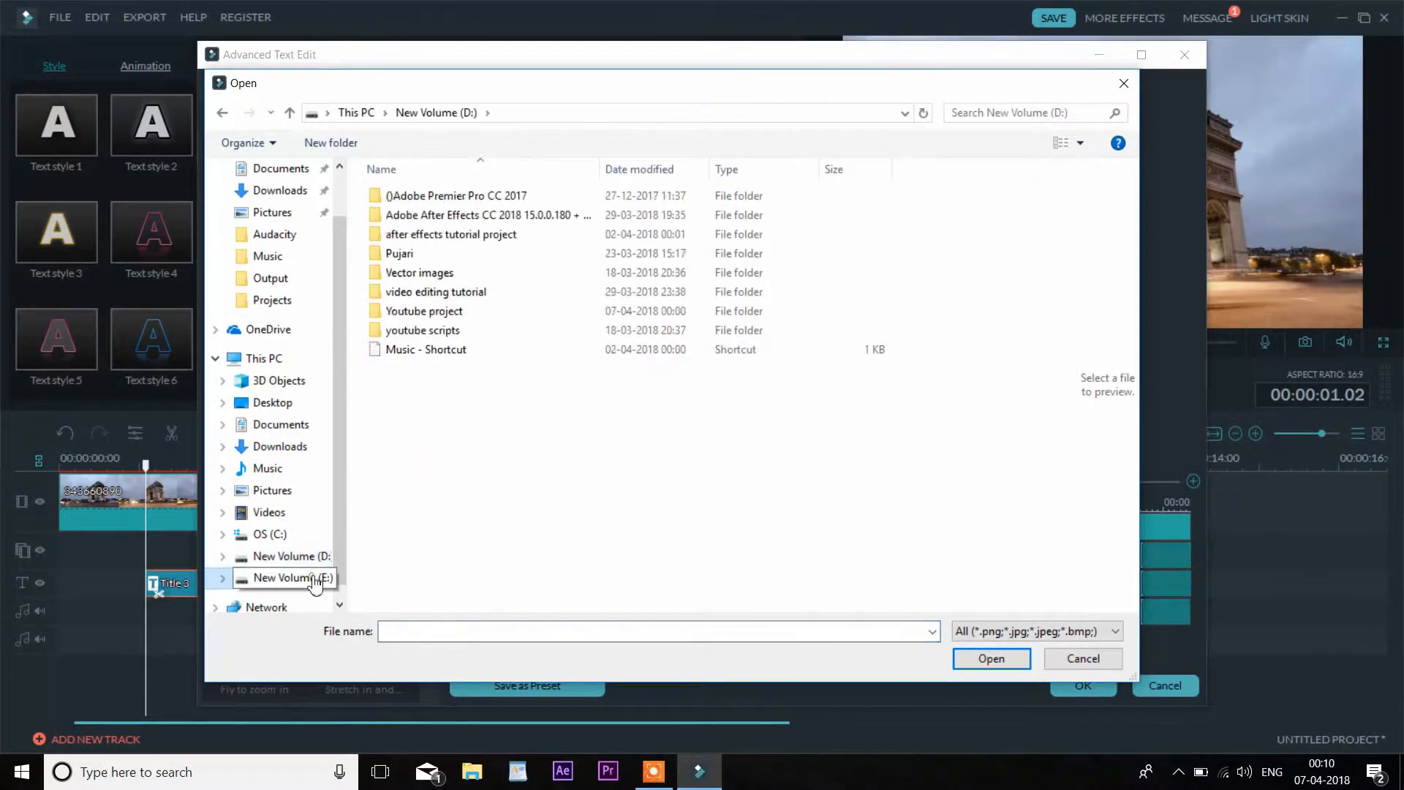
double_click(446, 274)
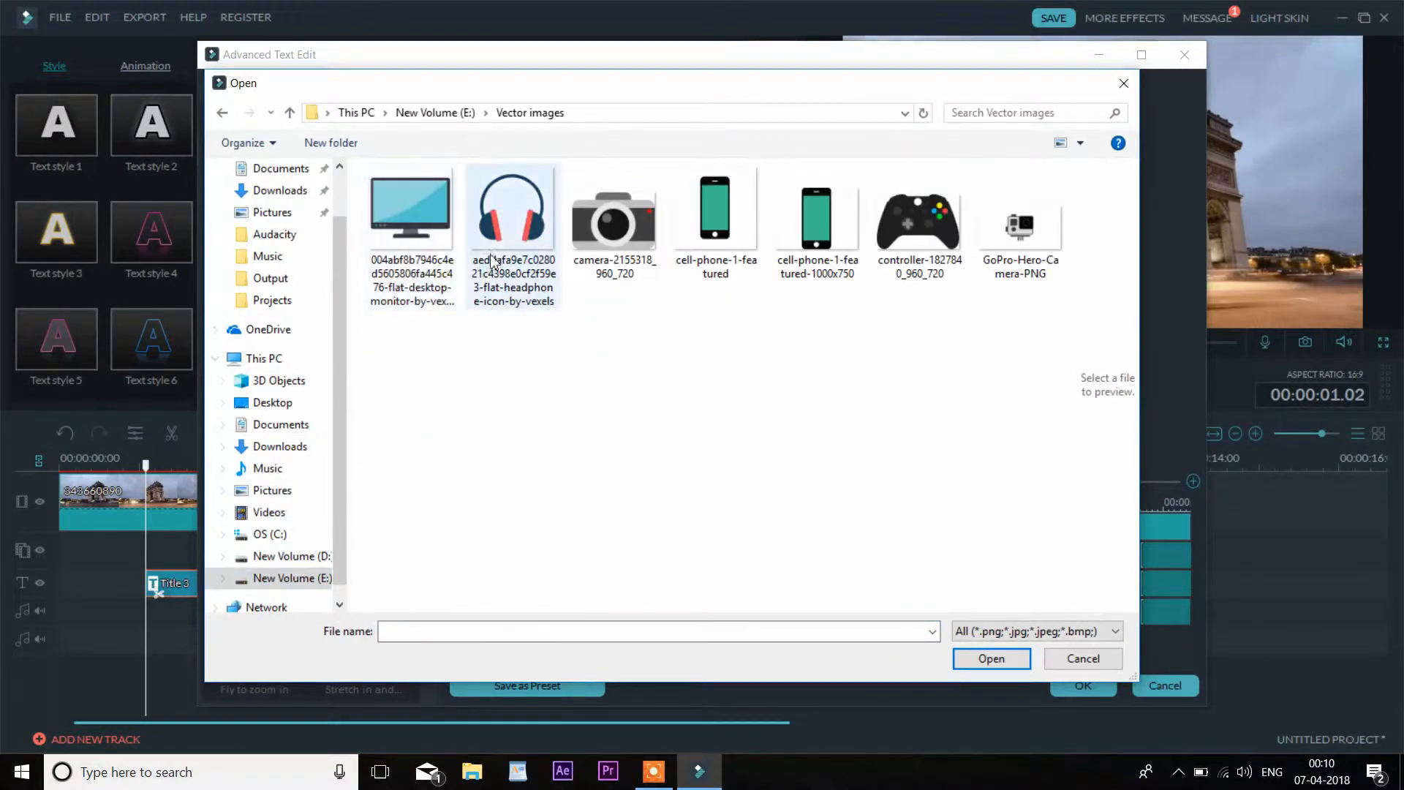
left_click(448, 281)
left_click(984, 656)
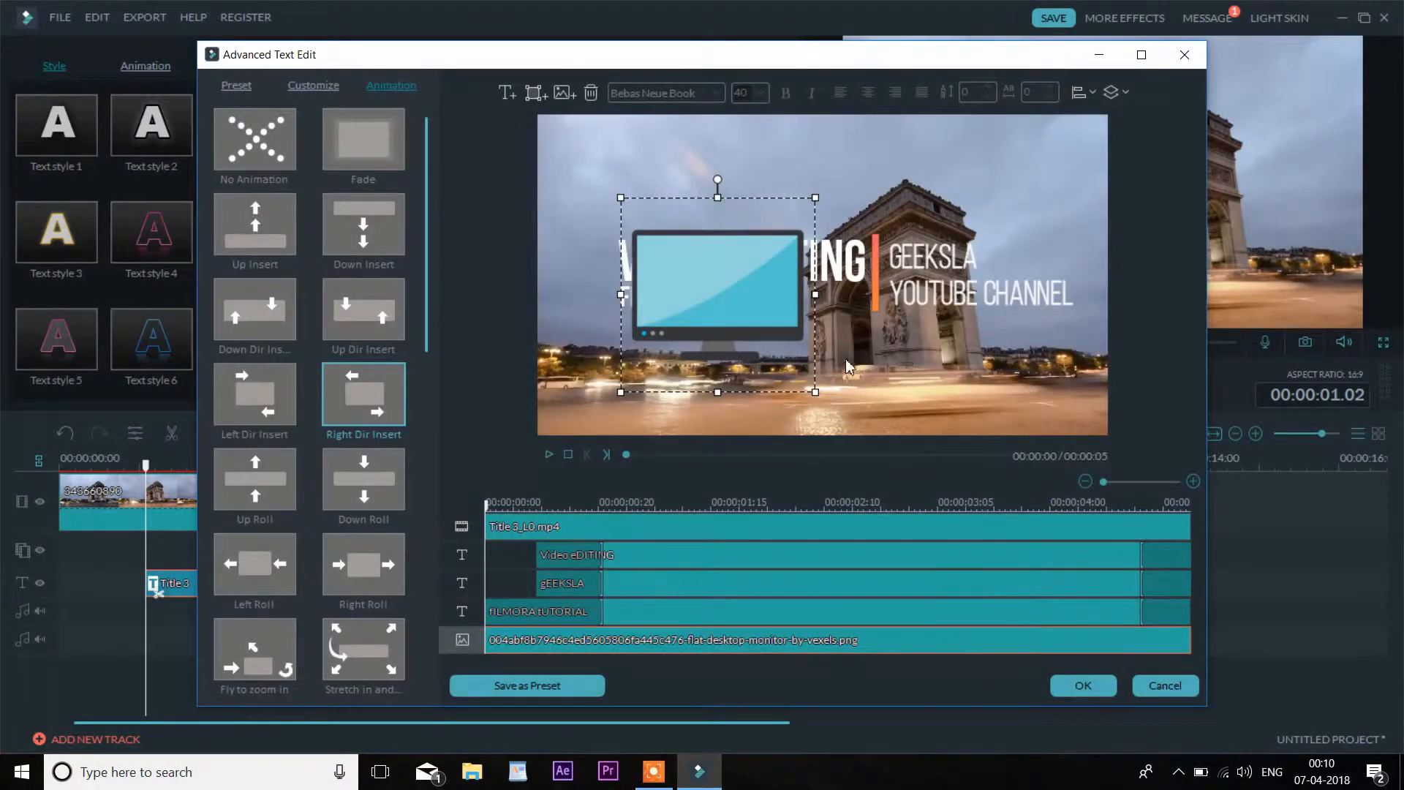
Step: Shrink the monitor image, nudge the vertical bar slightly sideways, and centre the image above the bar
left_click_drag(623, 198, 862, 192)
left_click(884, 363)
left_click_drag(882, 360, 887, 360)
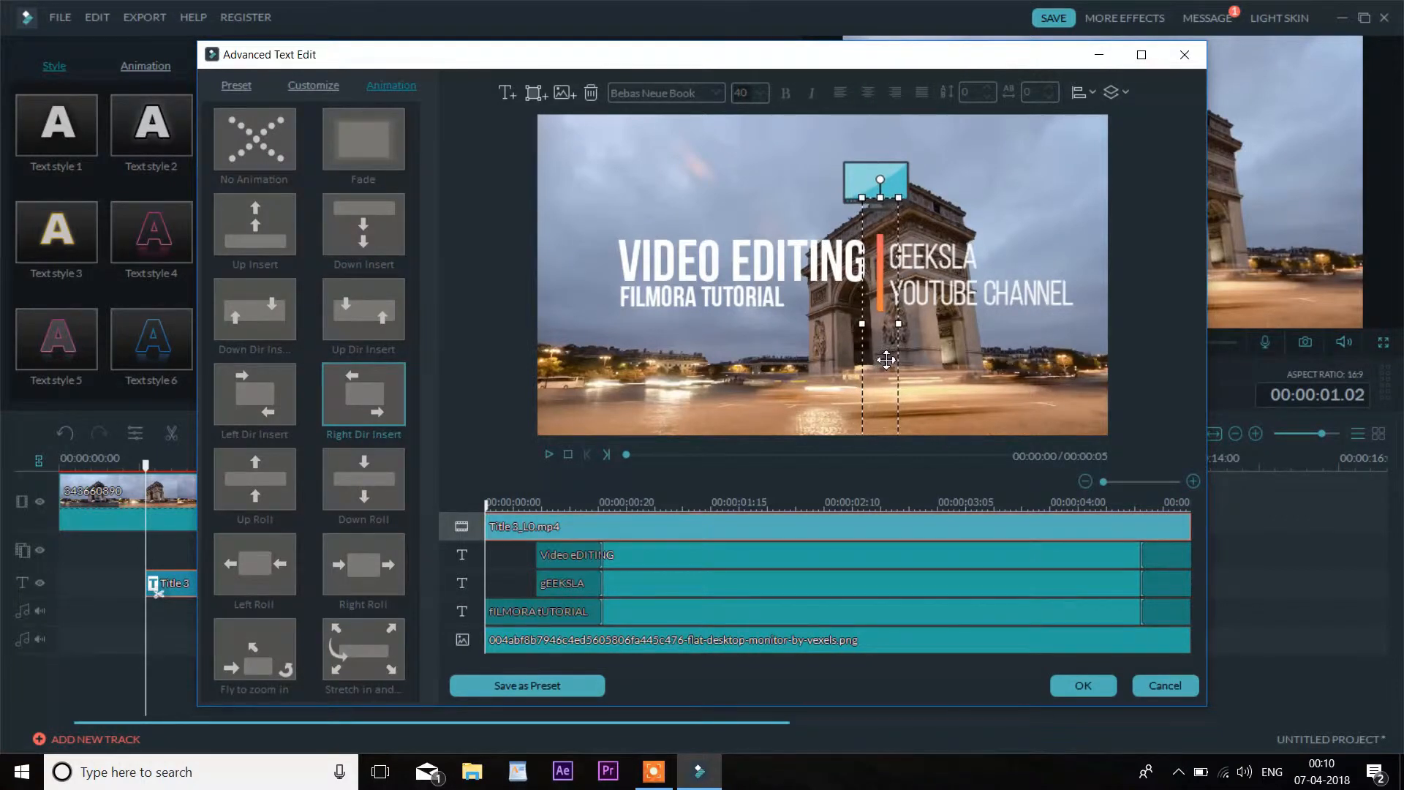
left_click(878, 183)
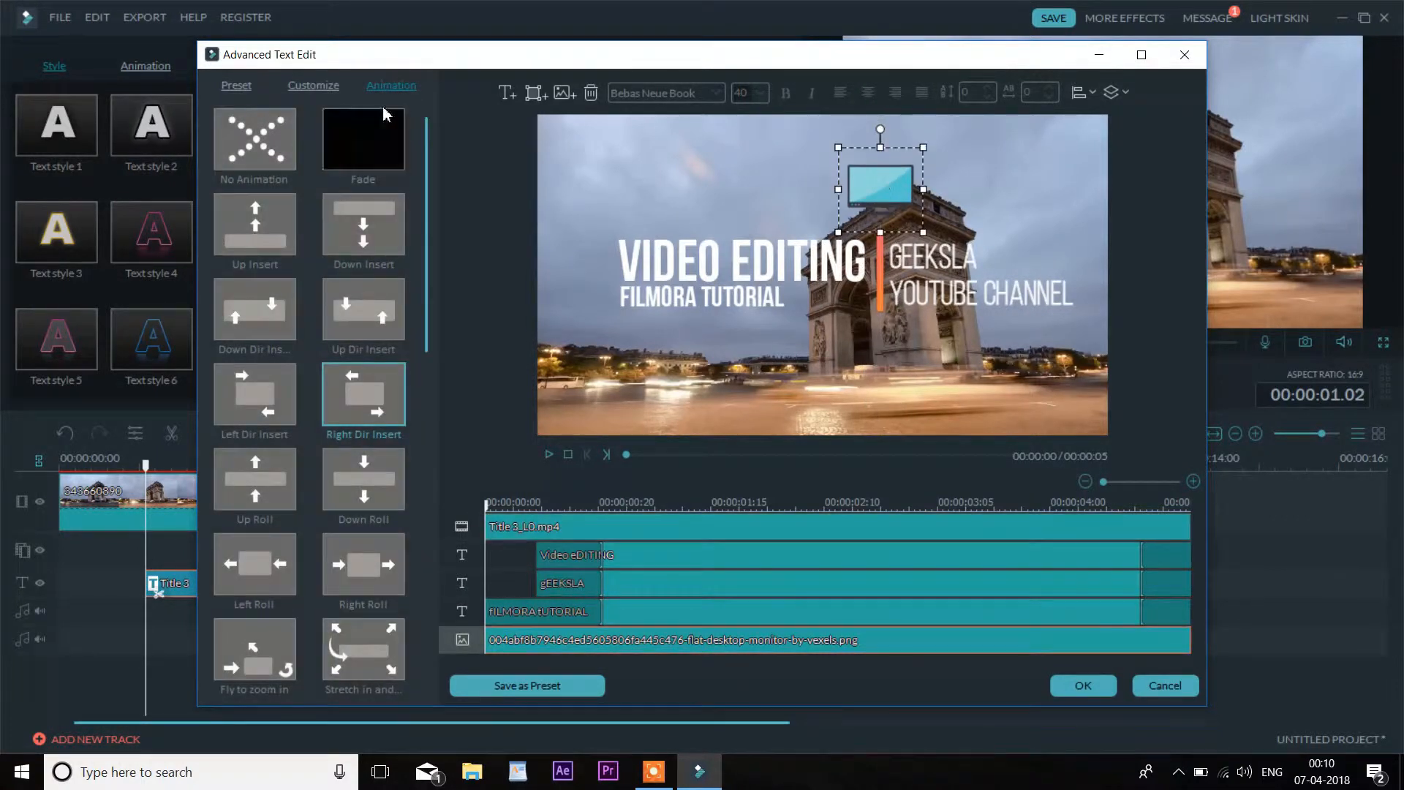
Step: Apply the Fade animation to the monitor image, match its fade-in and fade-out durations to the text layers, and confirm the title edits
left_click(369, 142)
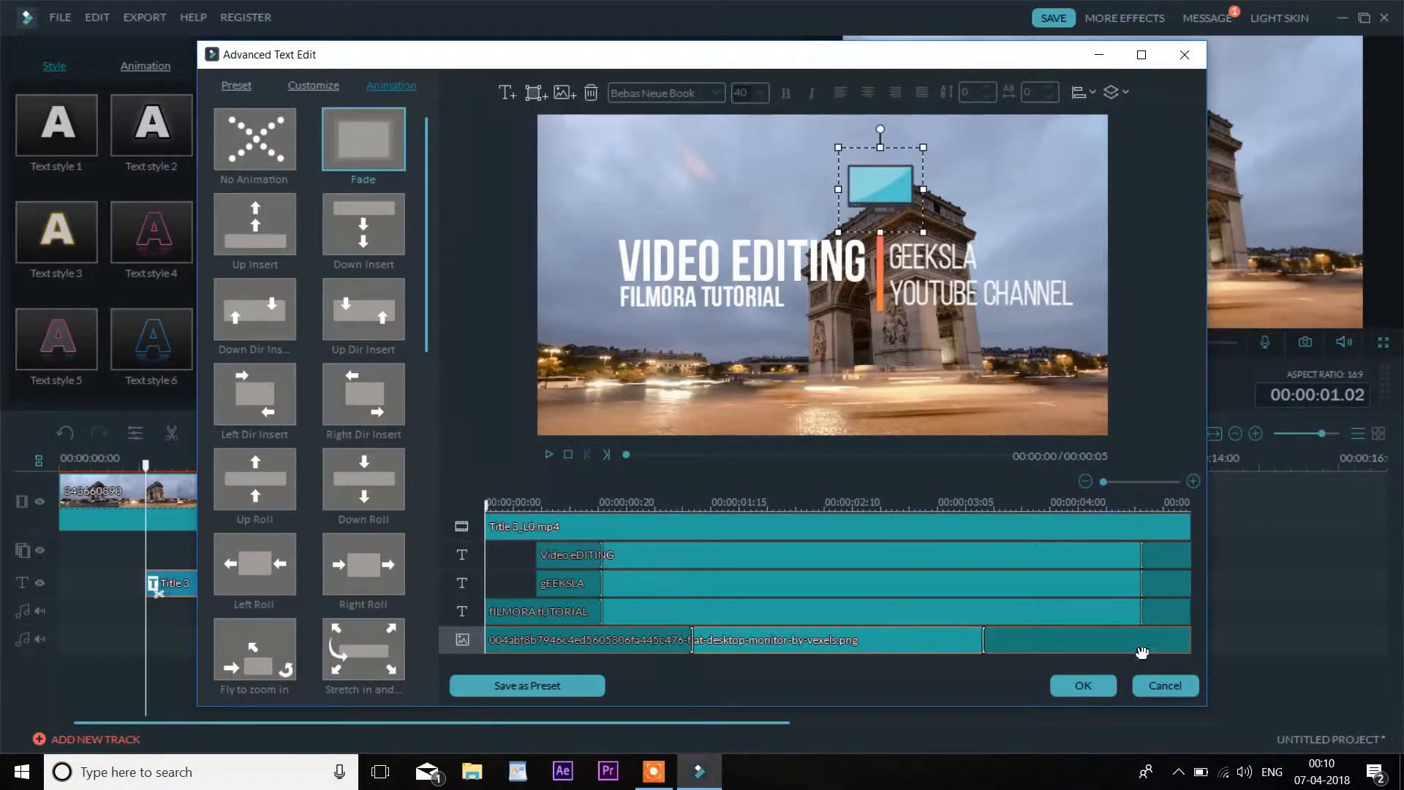
left_click_drag(988, 647, 1145, 646)
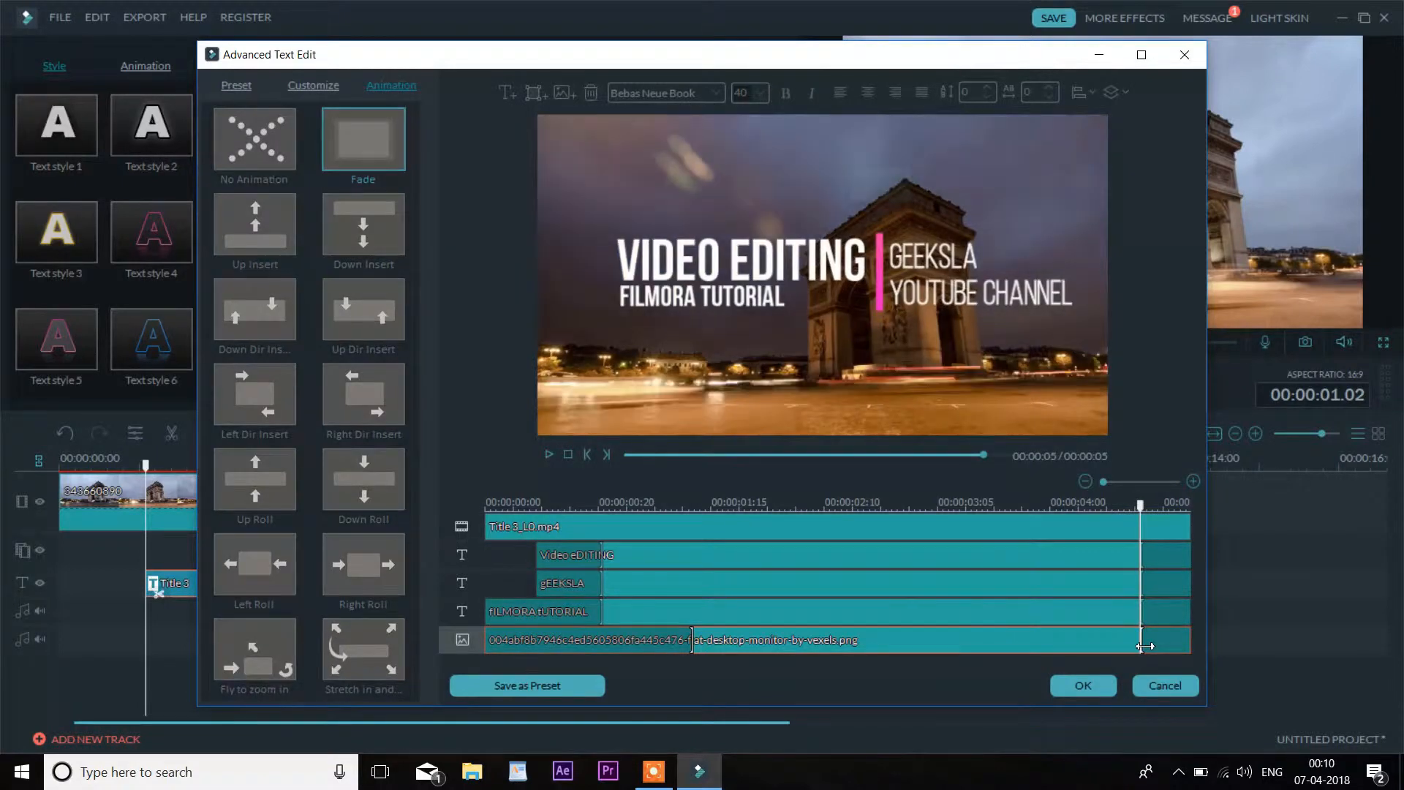
mouse_move(692, 640)
left_mouse_down()
mouse_move(570, 636)
mouse_move(603, 634)
left_mouse_up()
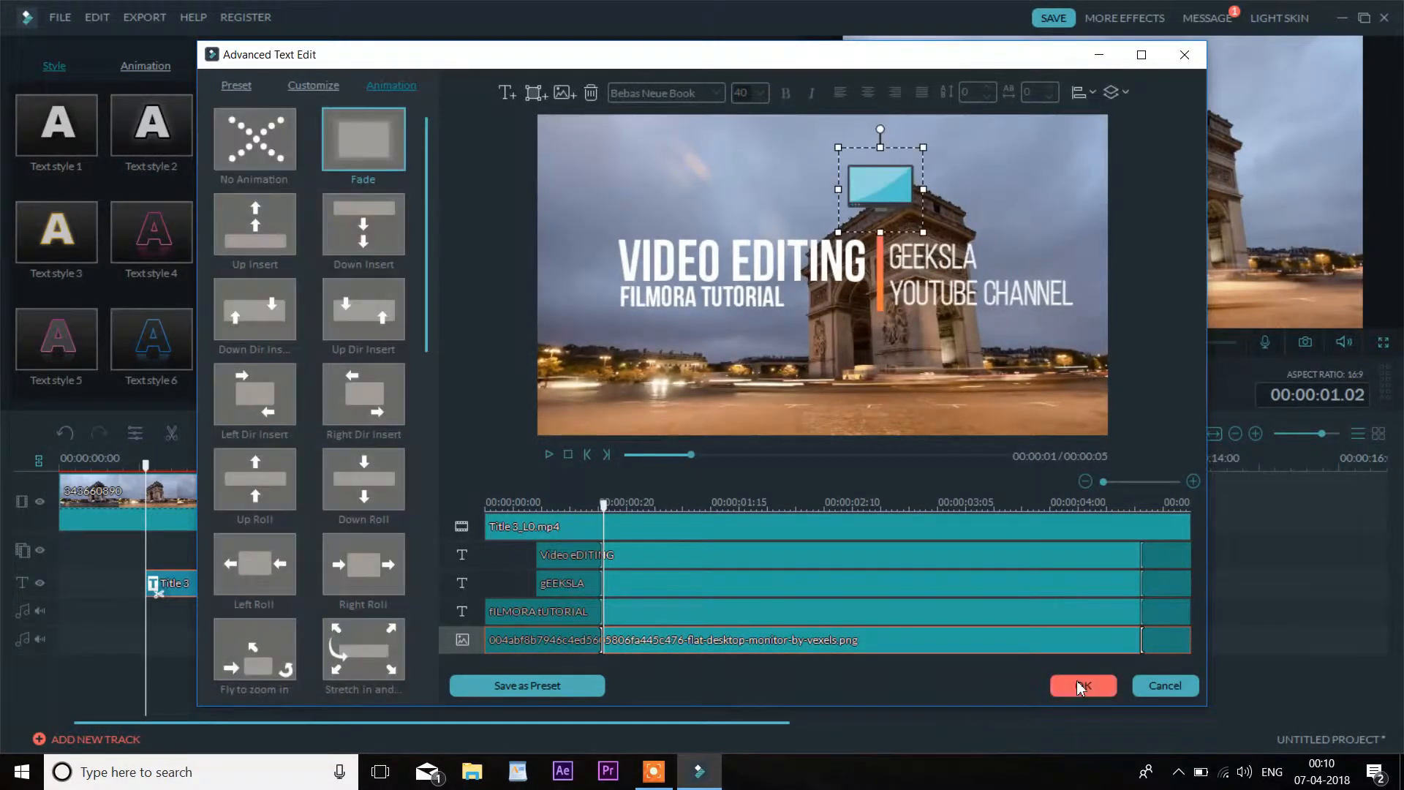
left_click(1082, 684)
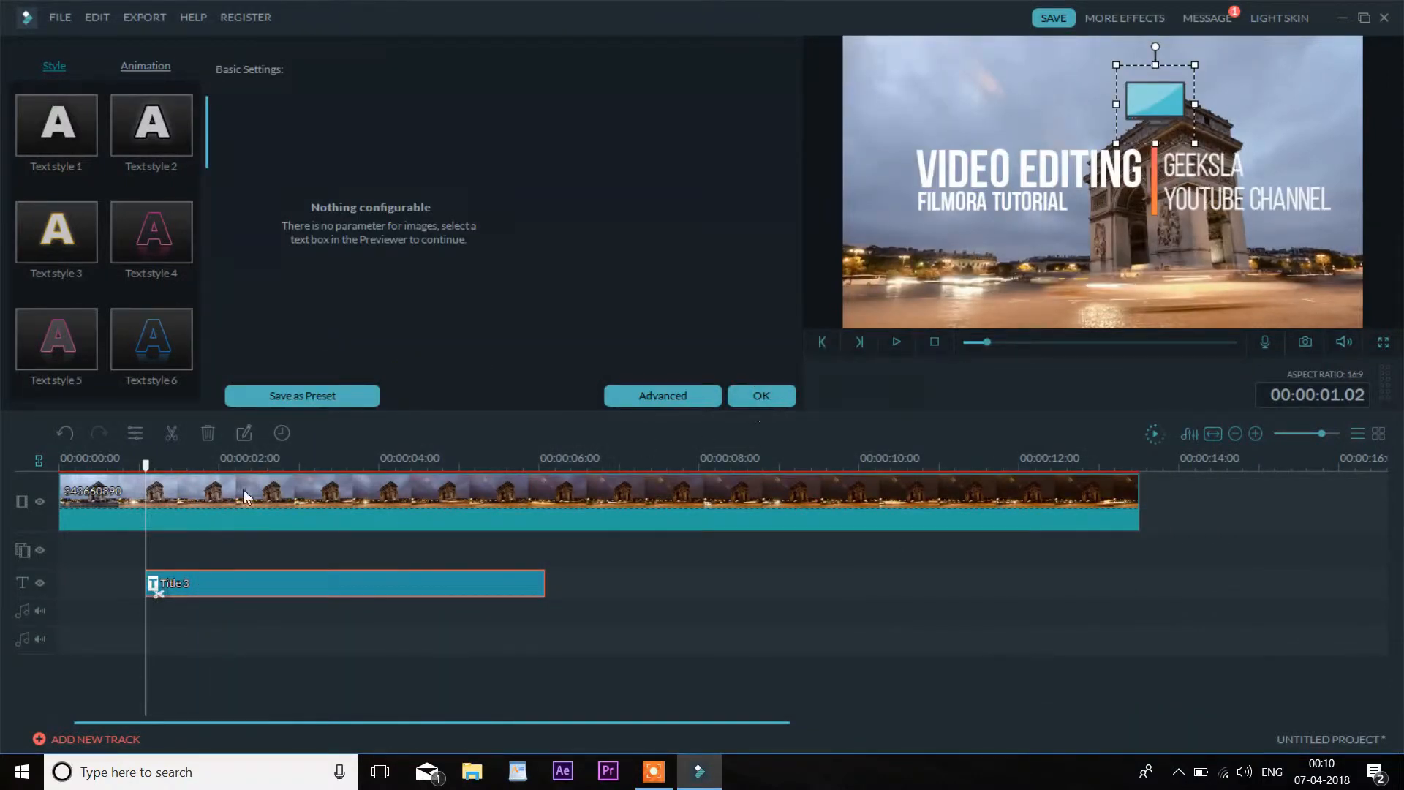
Step: Play the main timeline from near its beginning to review the finished title over the clip
left_click_drag(147, 465, 69, 462)
left_click(896, 341)
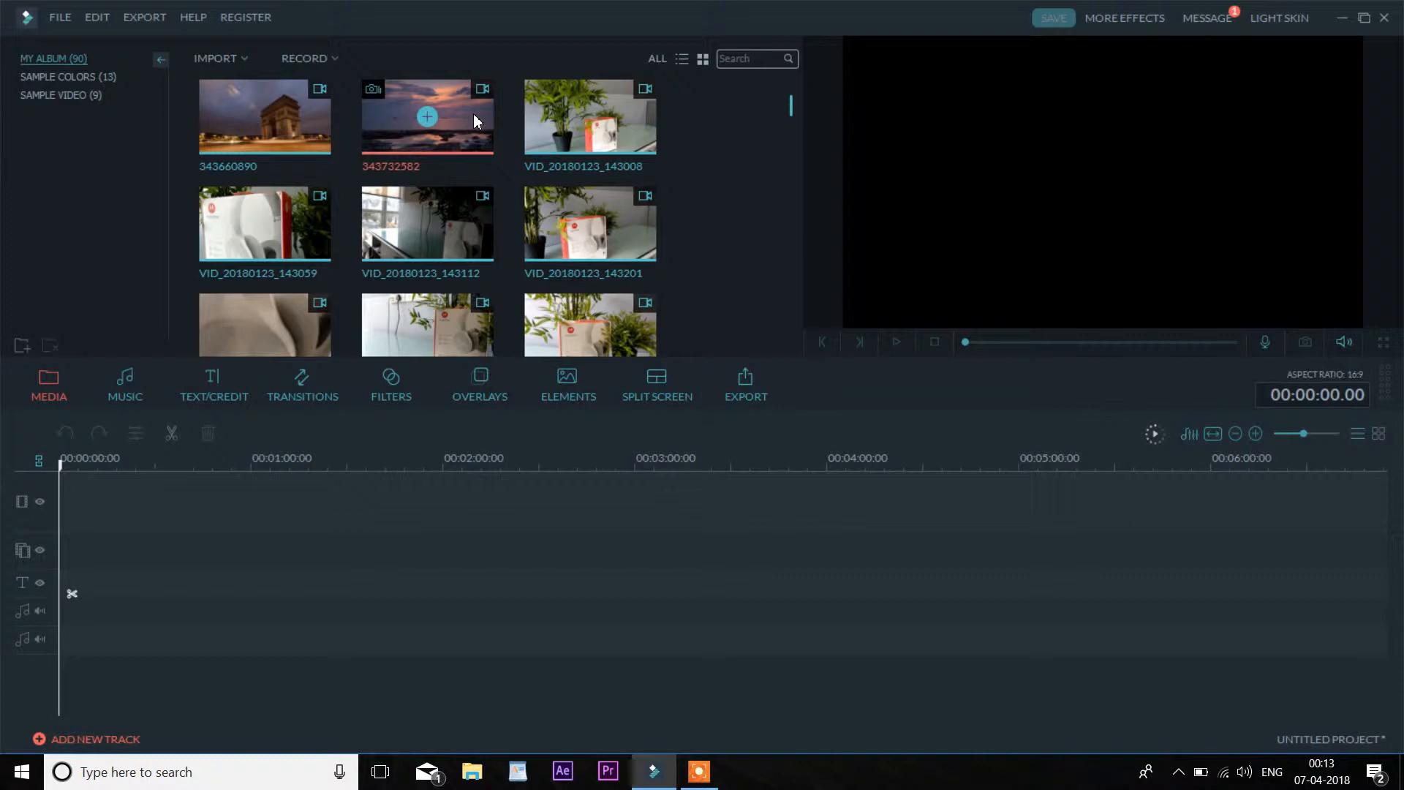
Step: Place the sunset clip 343732582 at the start of the empty video track
left_click_drag(472, 112, 150, 496)
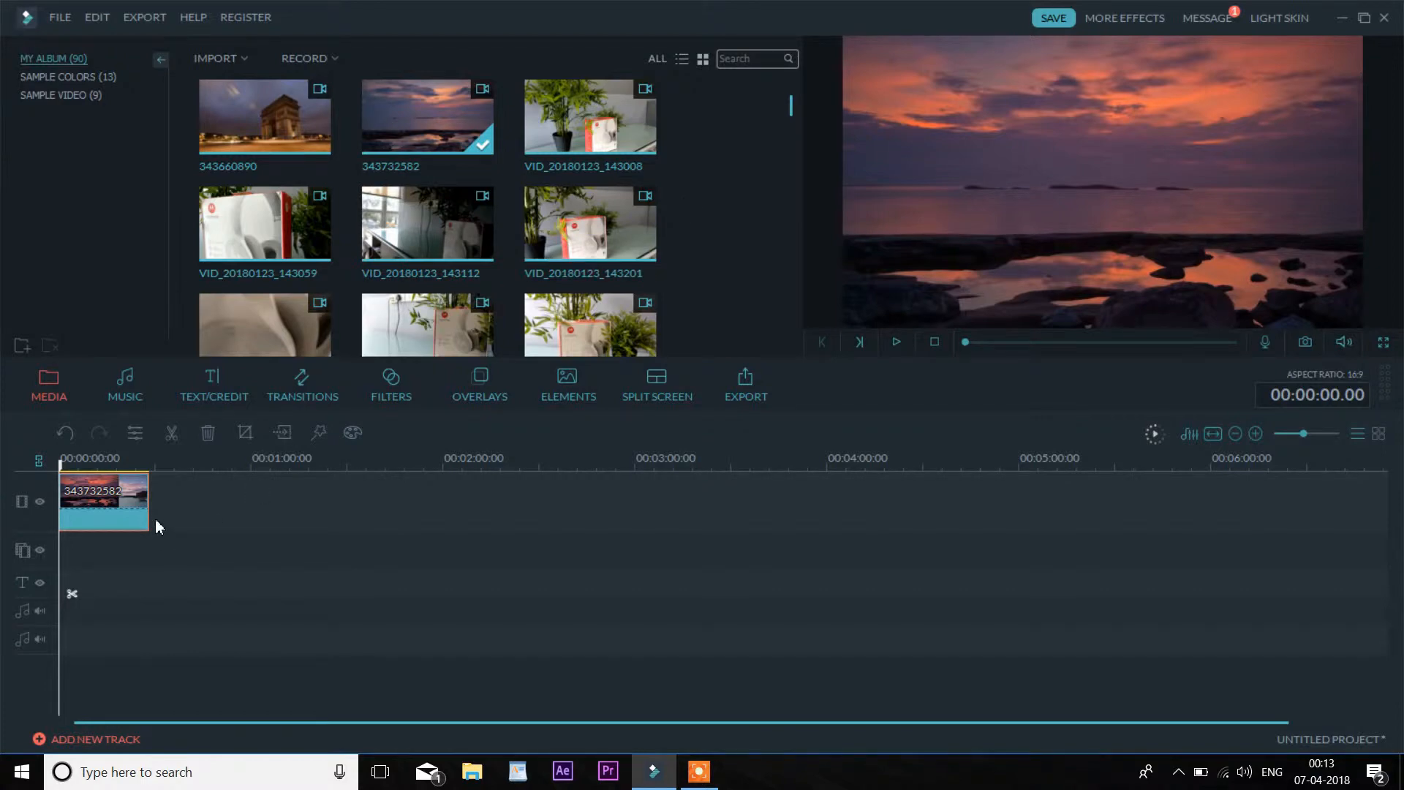
left_click_drag(160, 459, 1064, 448)
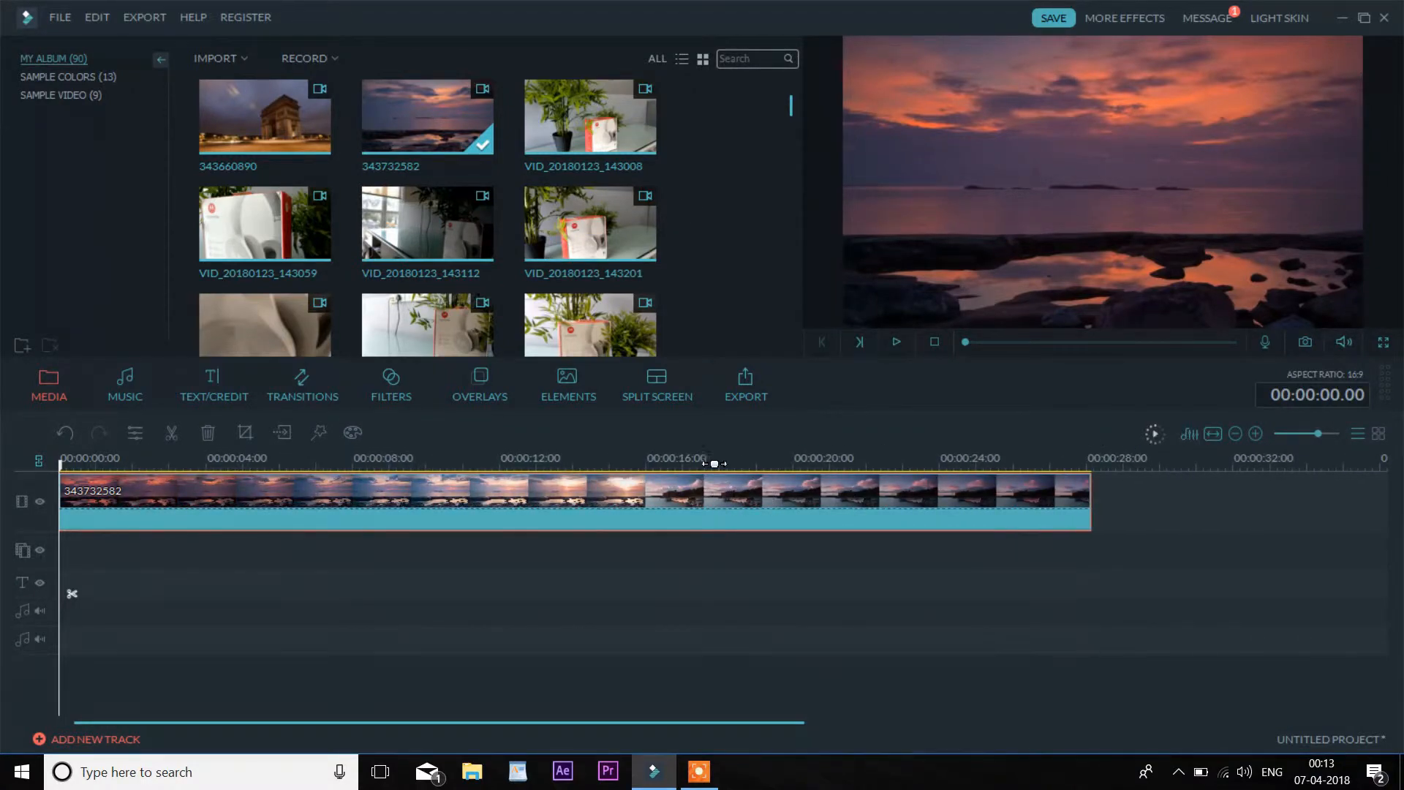
left_click_drag(719, 460, 887, 450)
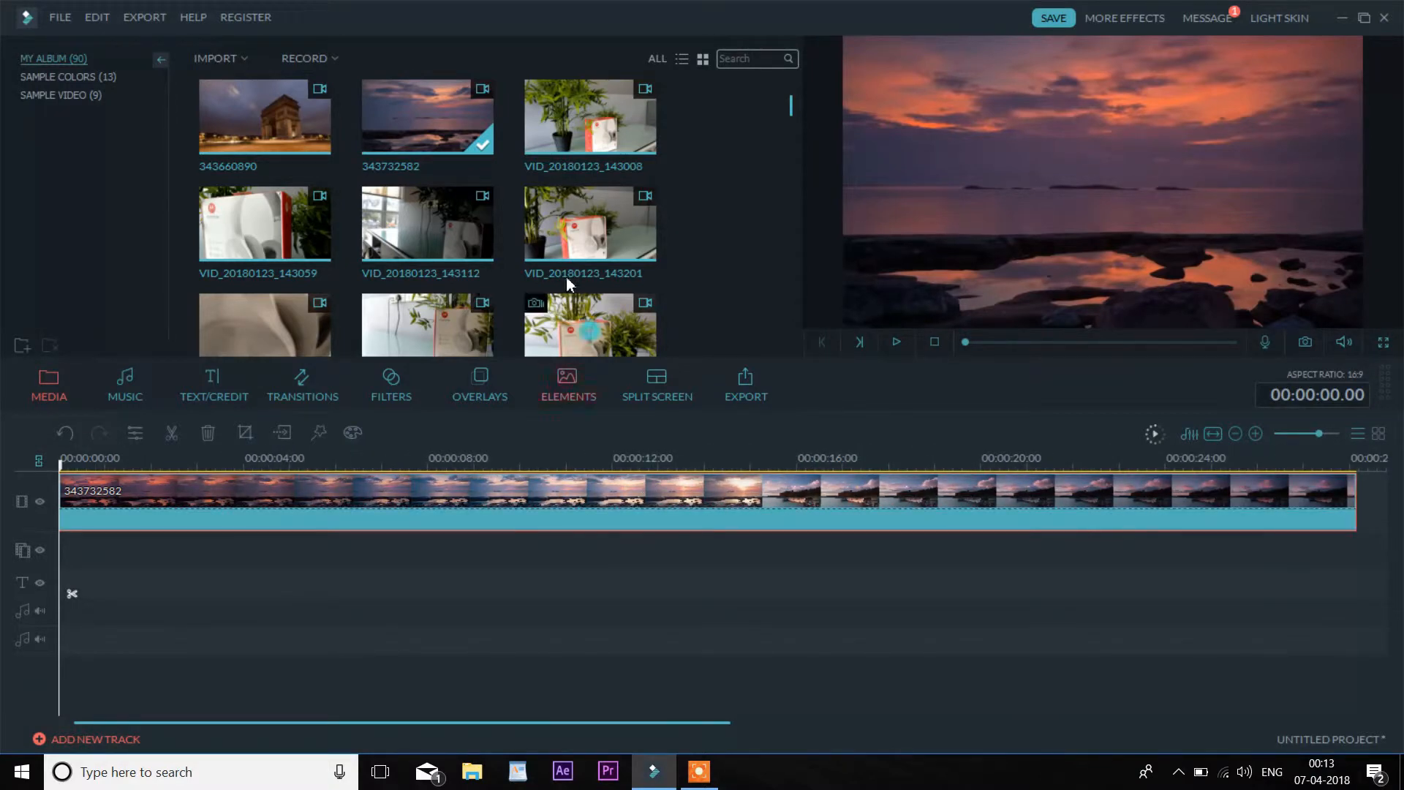
Step: Add the audio file "we are heroes tonight" to the first audio track from the timeline's start and play it back
left_click_drag(792, 110, 802, 360)
left_click_drag(633, 311, 69, 571)
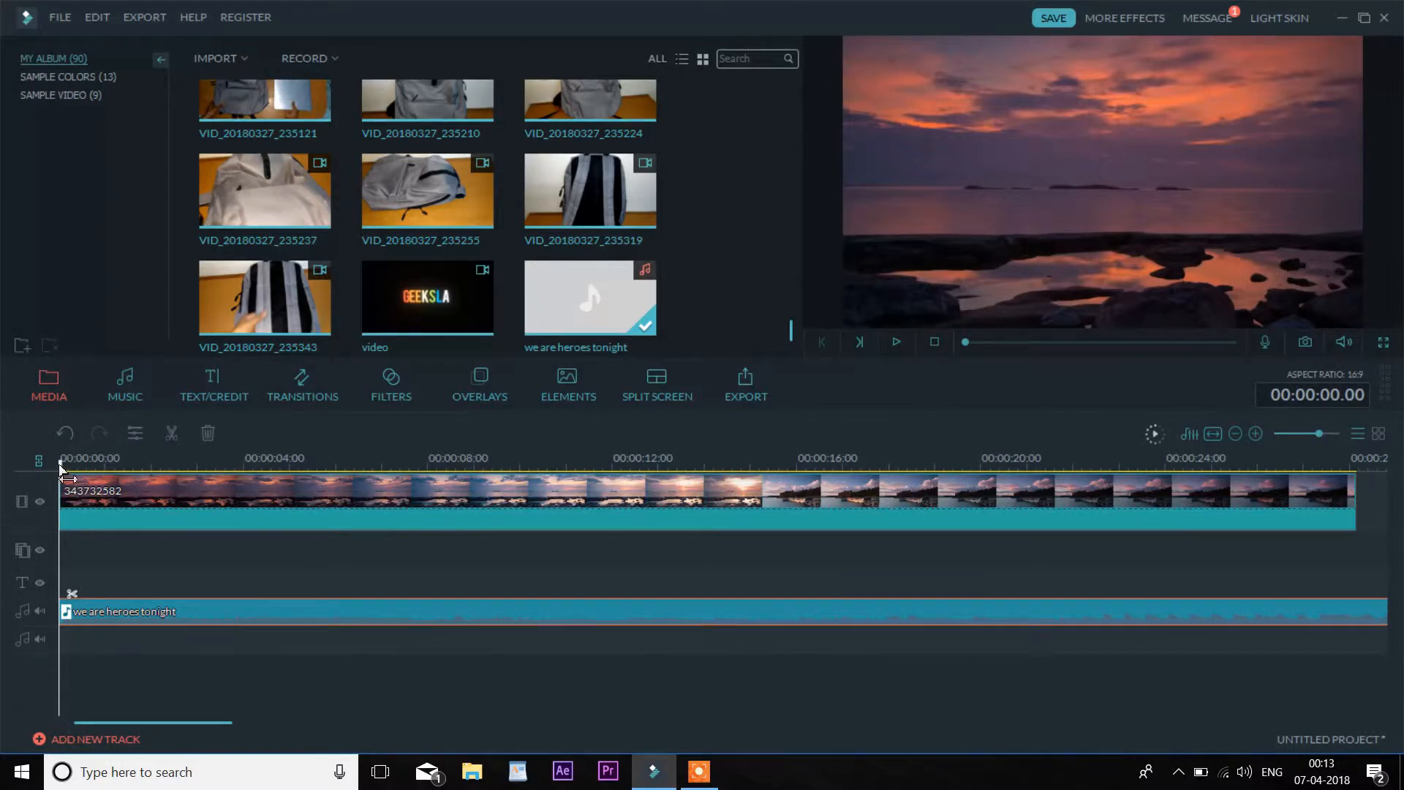
left_click(896, 342)
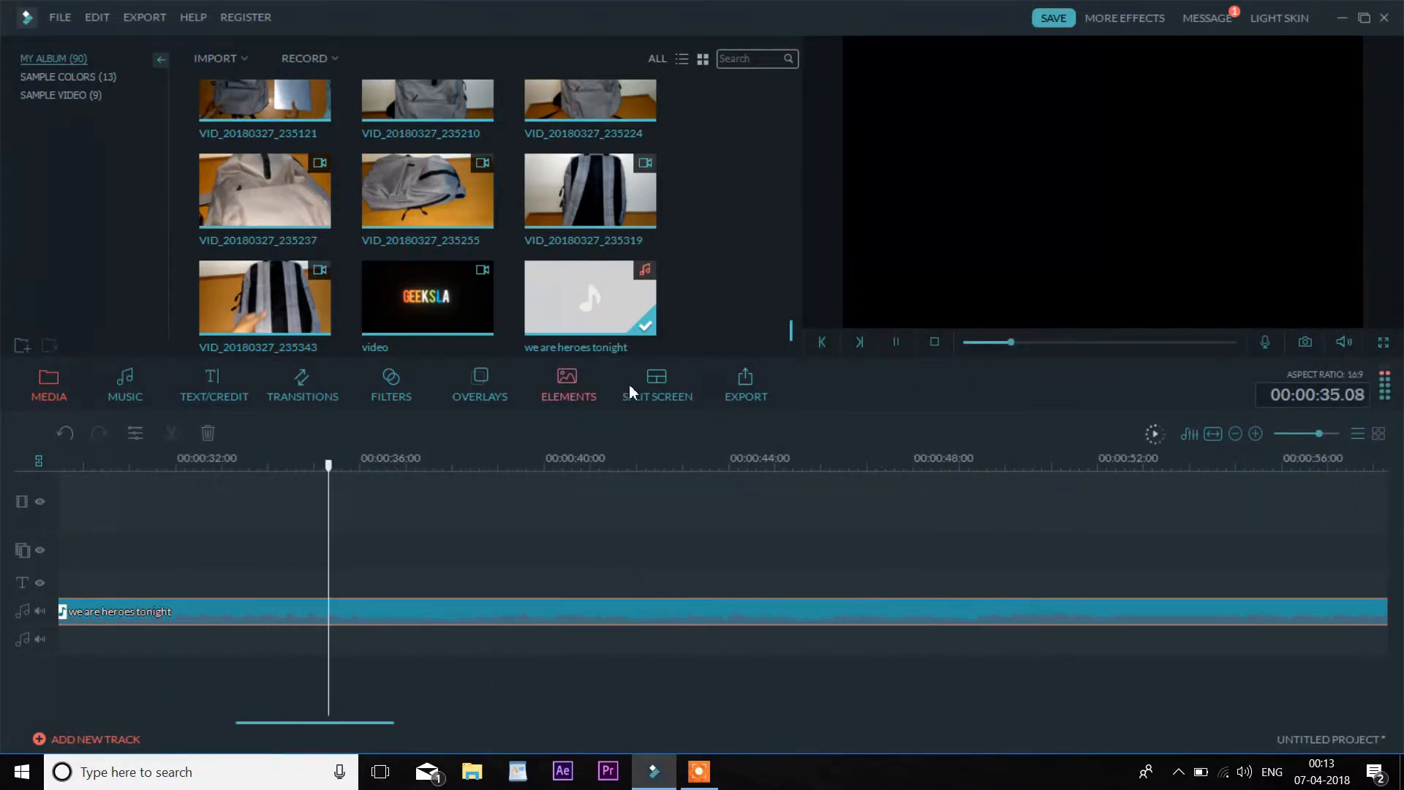
Step: Stop playback, cut away the opening part of the music track, and move the remaining piece to near the timeline's start
left_click(896, 347)
left_click(459, 611)
left_click(470, 594)
left_click(410, 603)
key("Delete")
left_click_drag(468, 611, 82, 607)
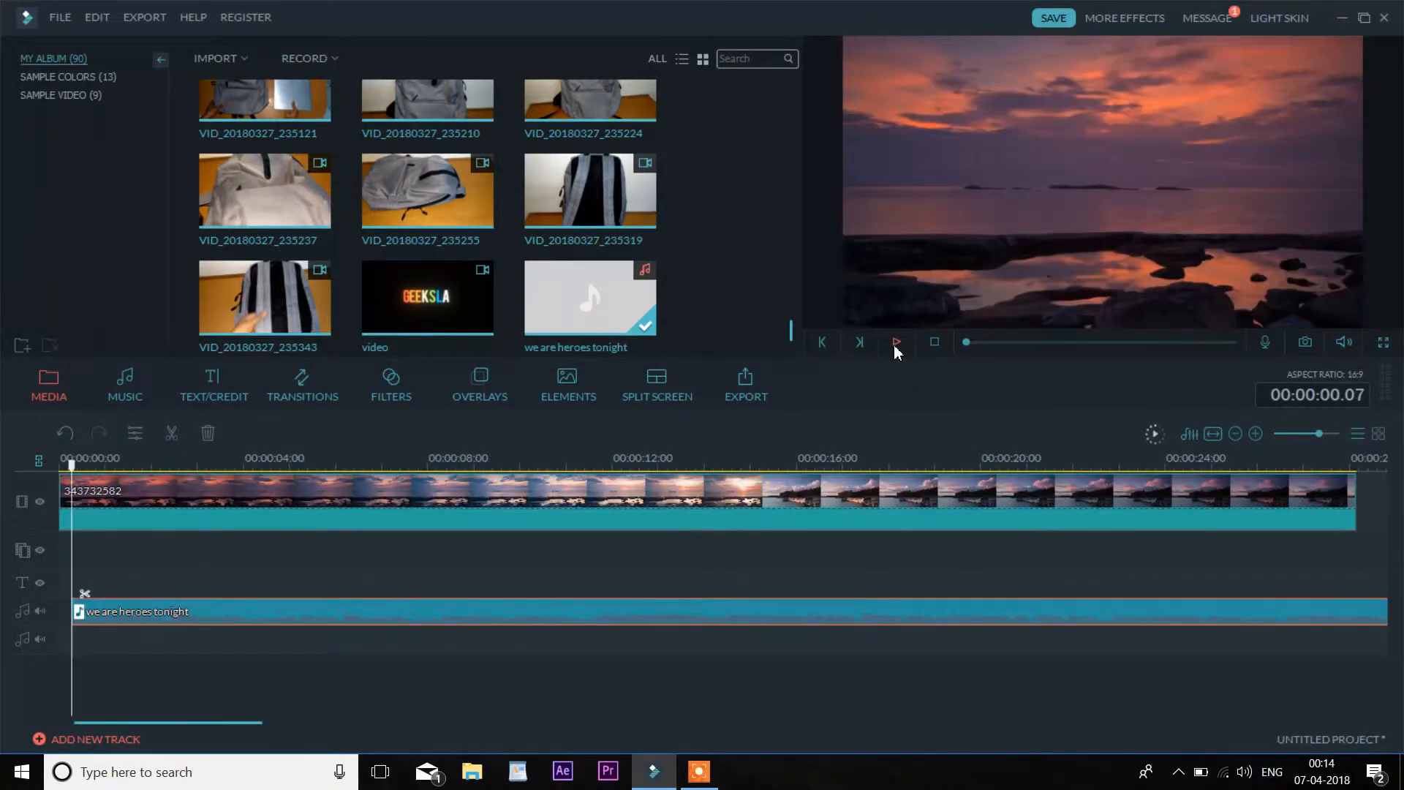
Step: Add the Title 39 text preset to the text track at 00:00:00.24
left_click(103, 465)
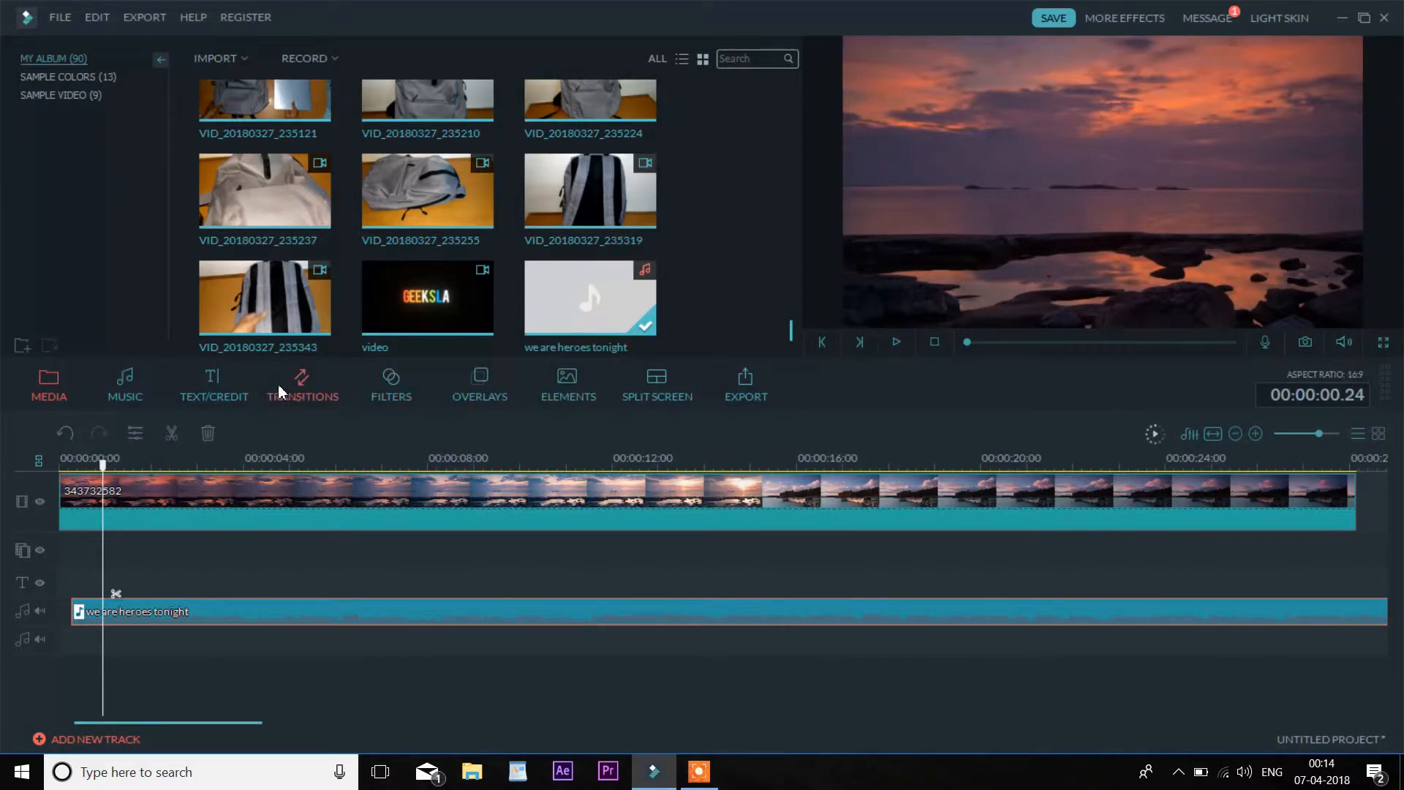
left_click(210, 382)
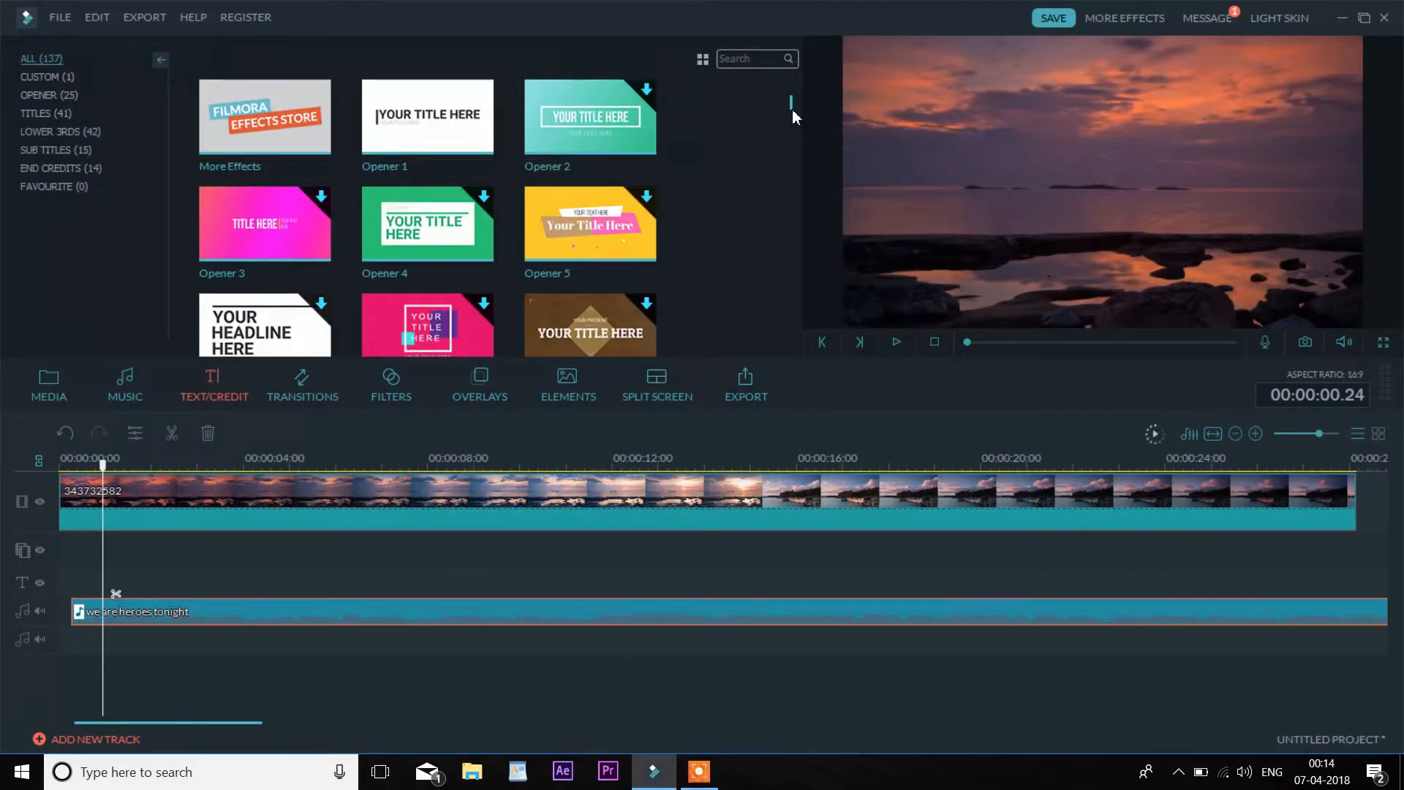
left_click_drag(792, 109, 792, 193)
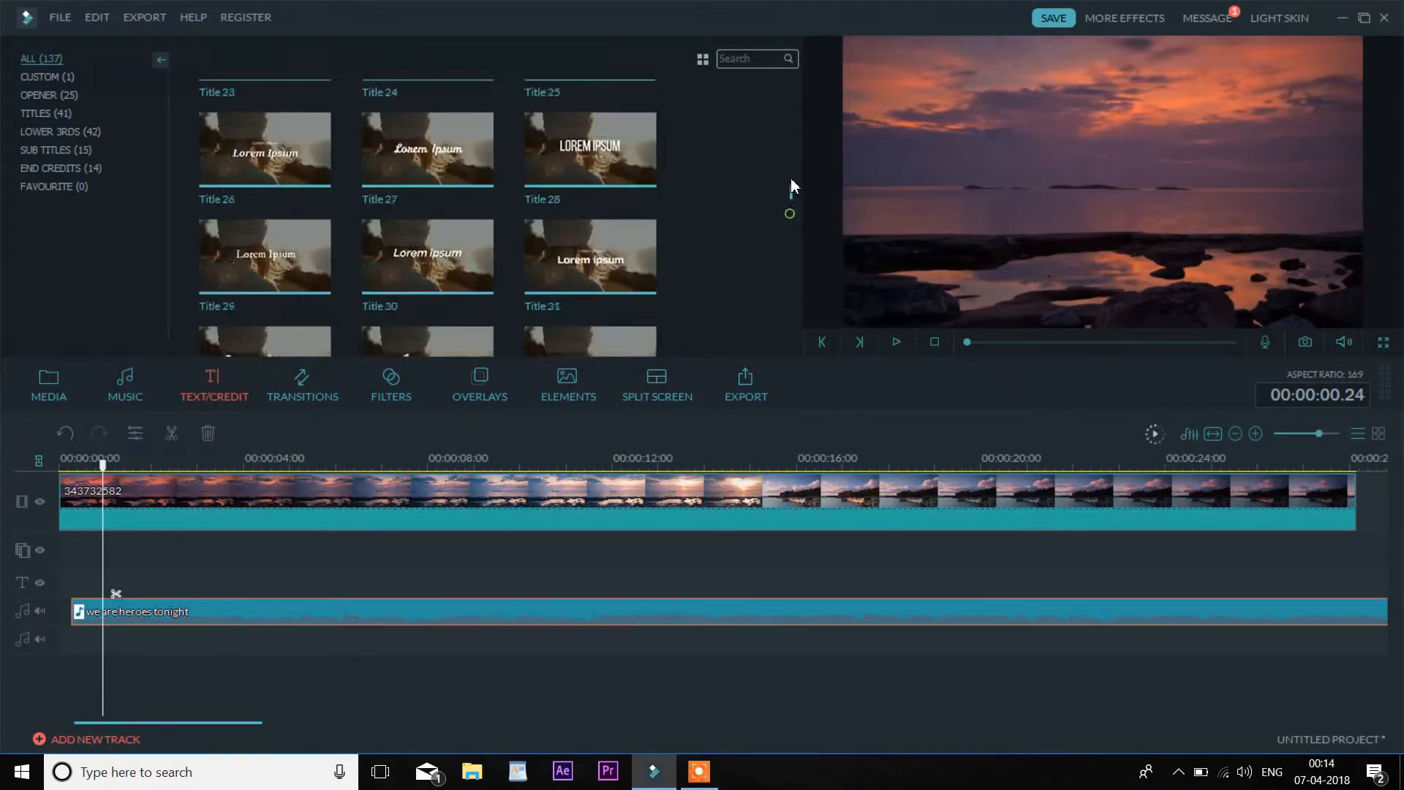
scroll(792, 189, "down", 5)
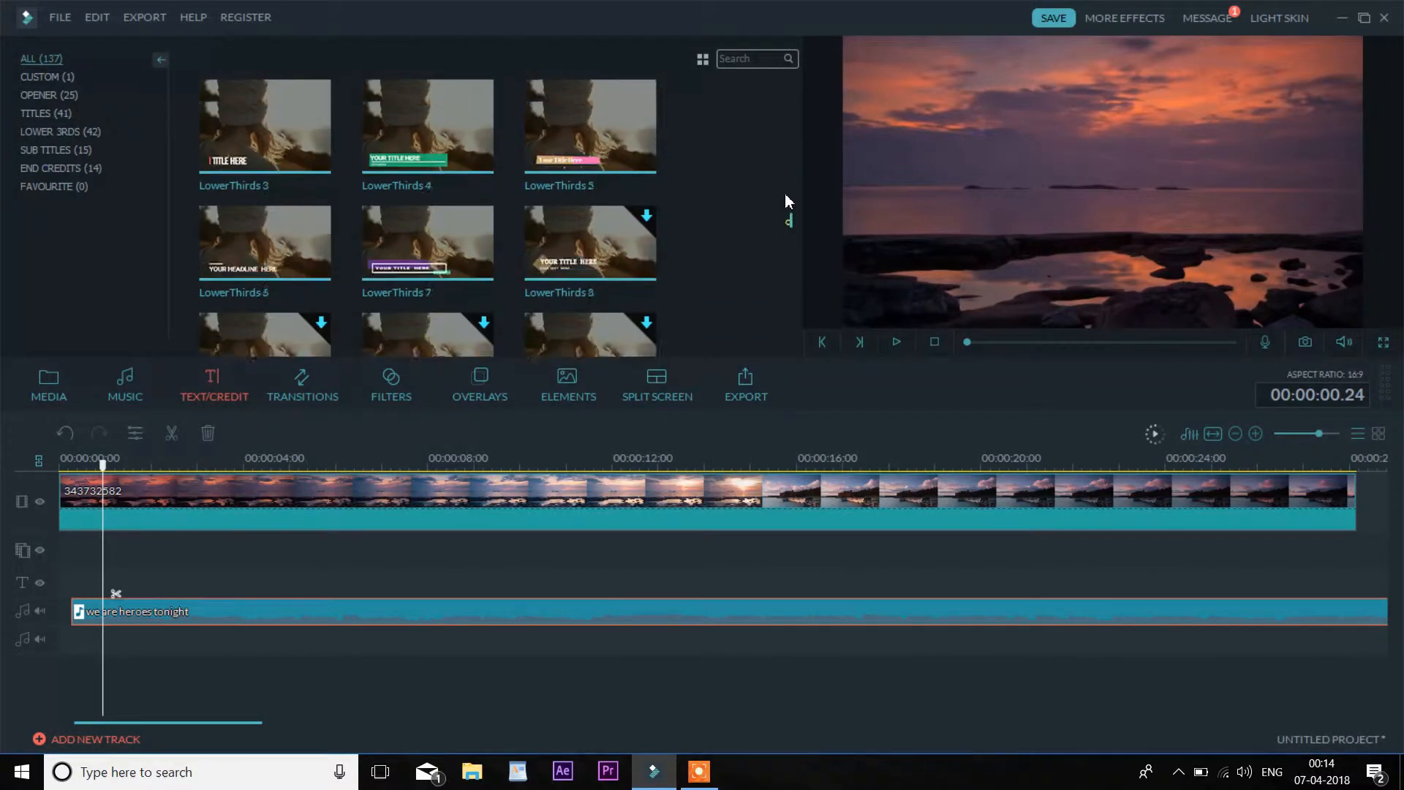
scroll(786, 192, "up", 3)
scroll(788, 198, "up", 5)
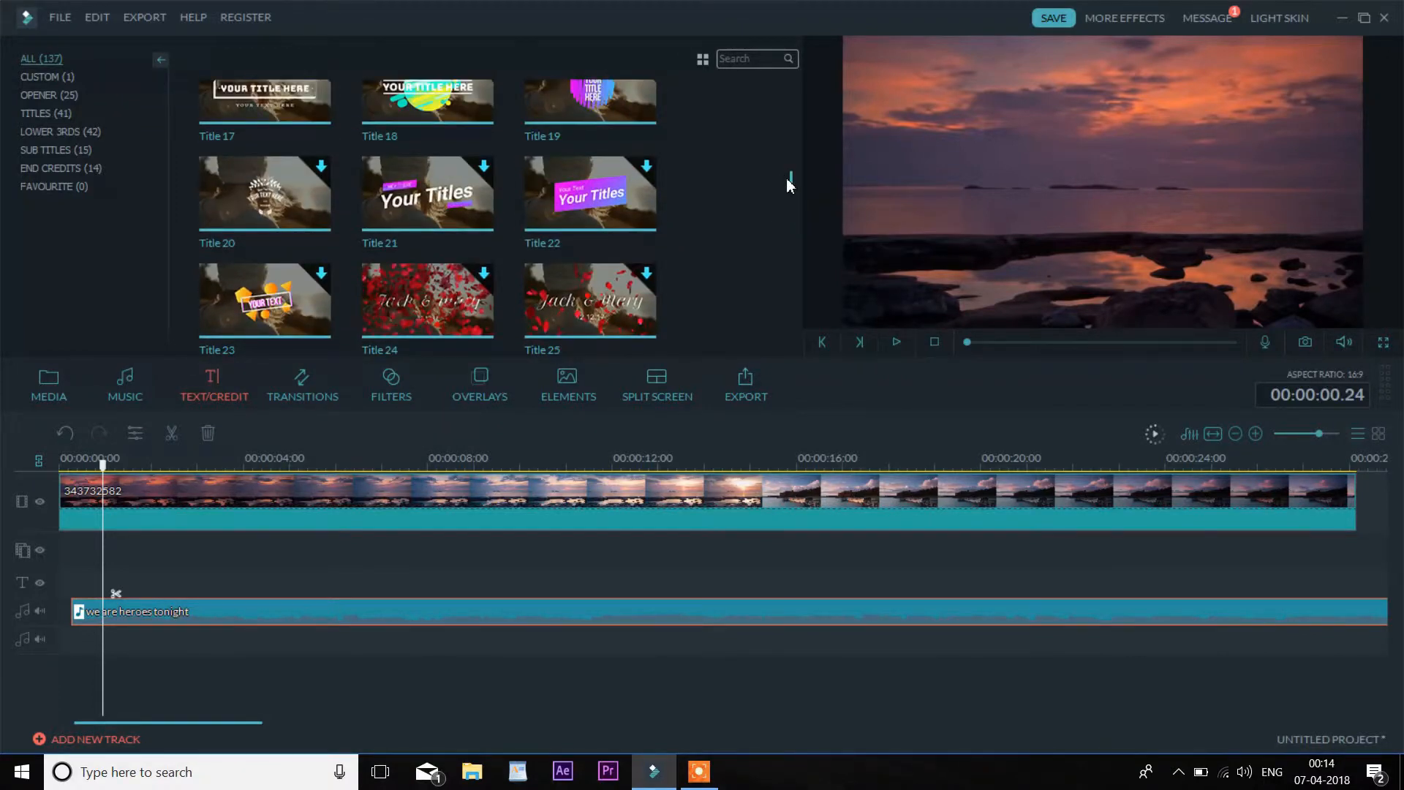
scroll(787, 188, "down", 4)
scroll(743, 196, "down", 4)
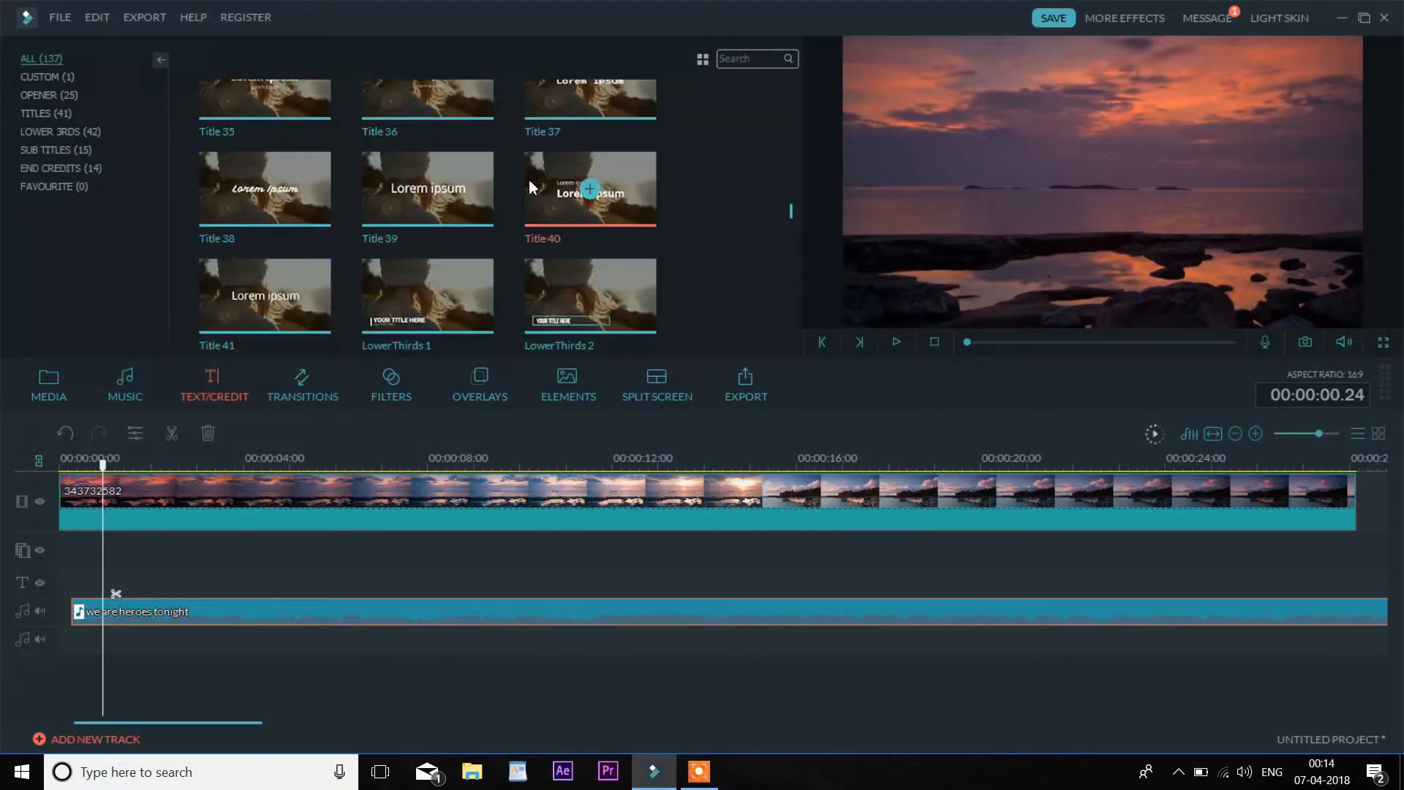
left_click_drag(458, 161, 104, 481)
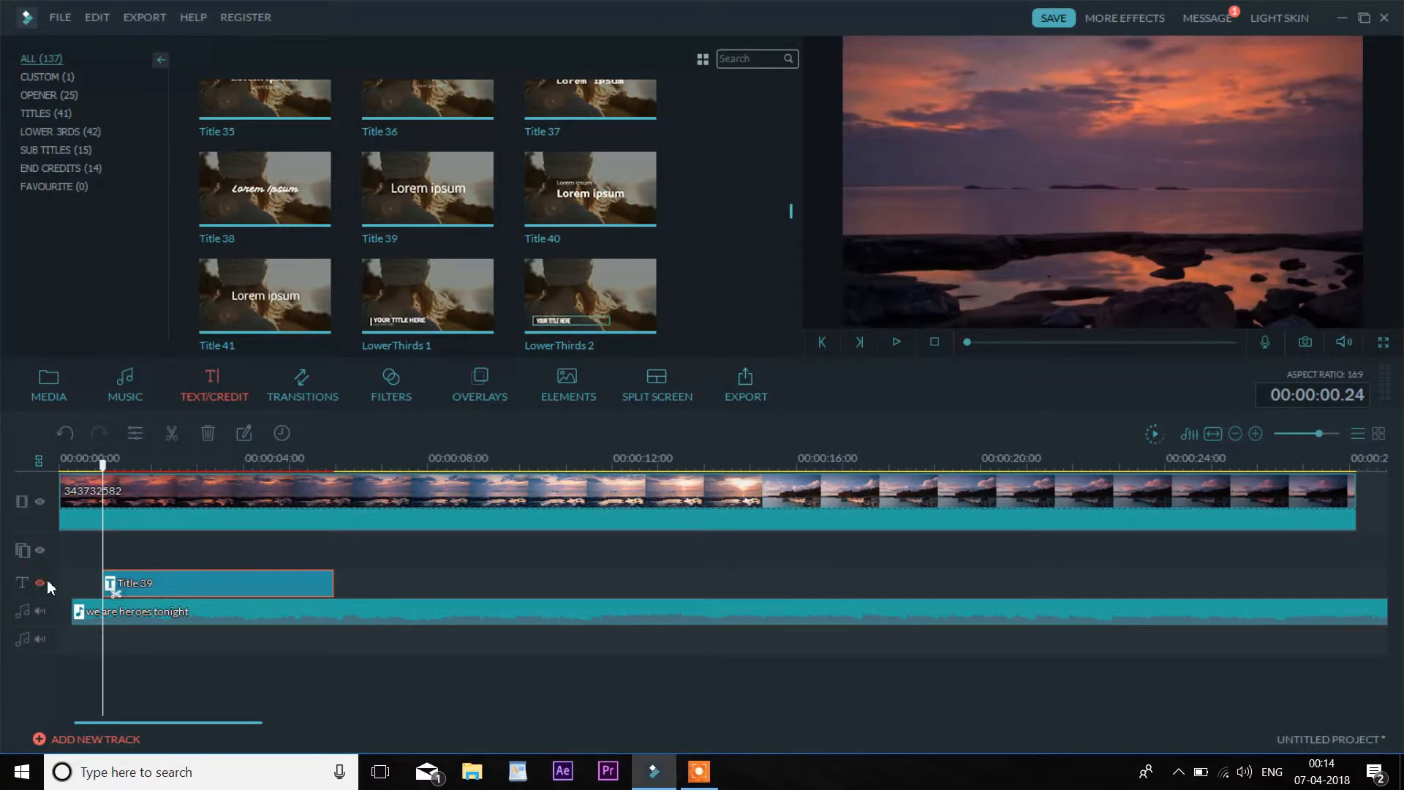
Step: Increase the number of text tracks to 5 while keeping 2 music tracks
left_click(93, 740)
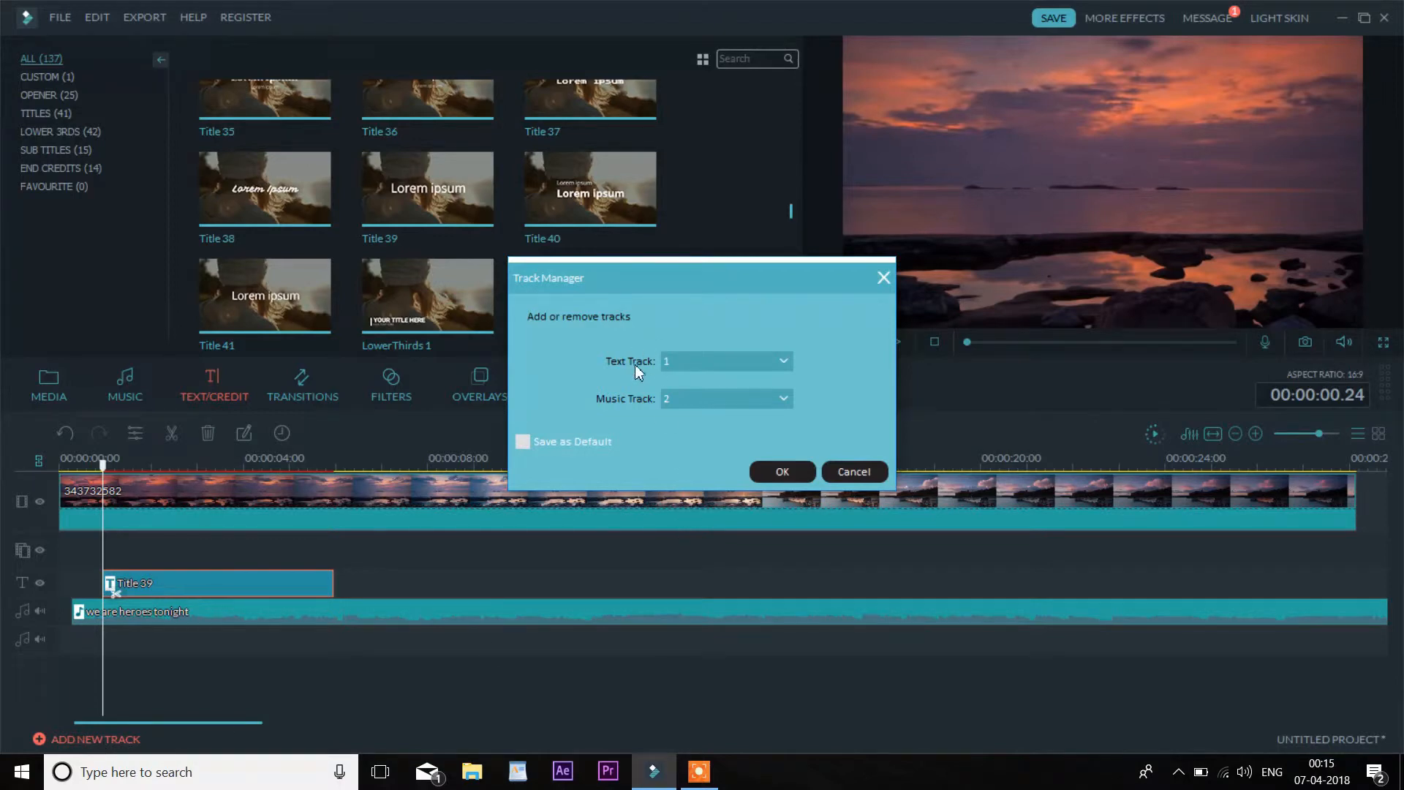
left_click(787, 362)
left_click(759, 430)
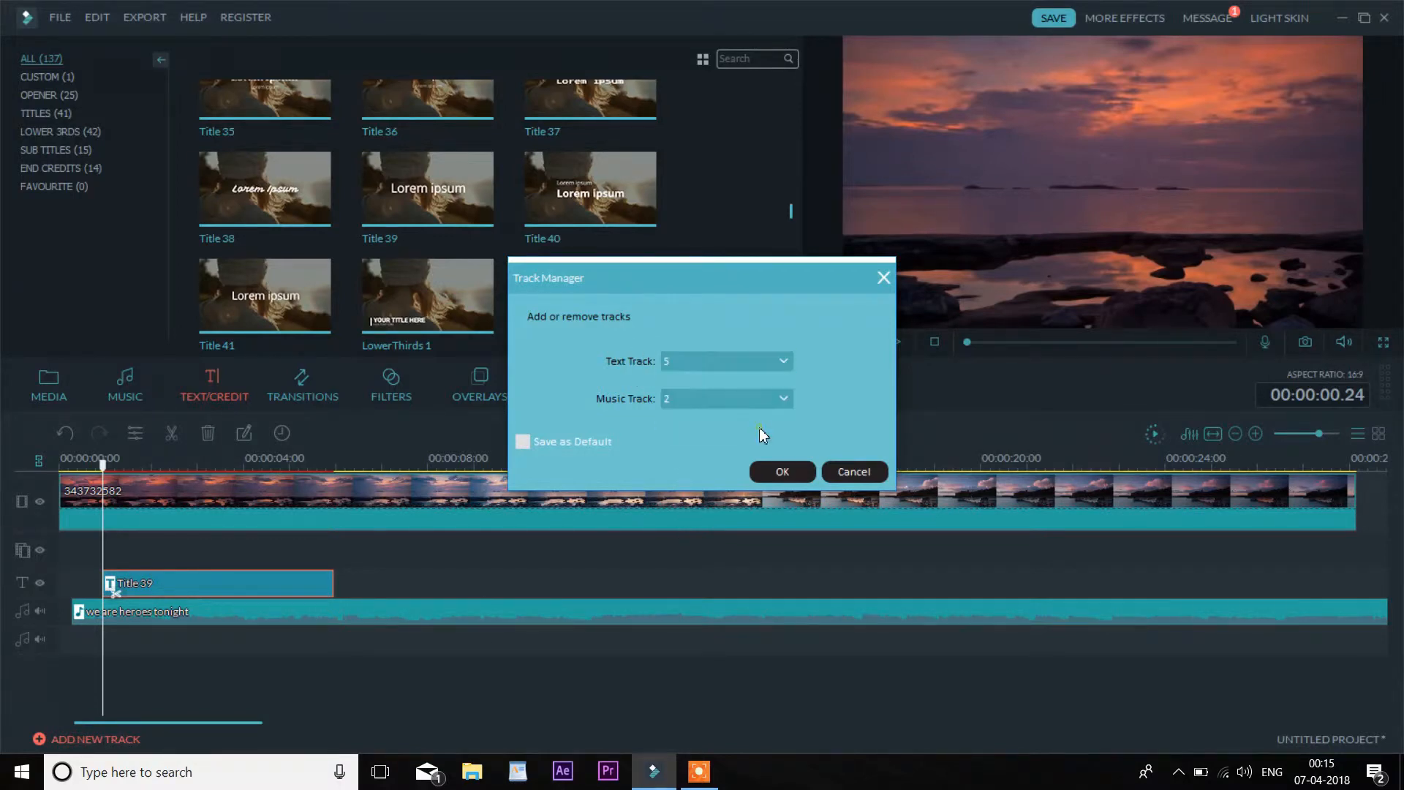
left_click(783, 472)
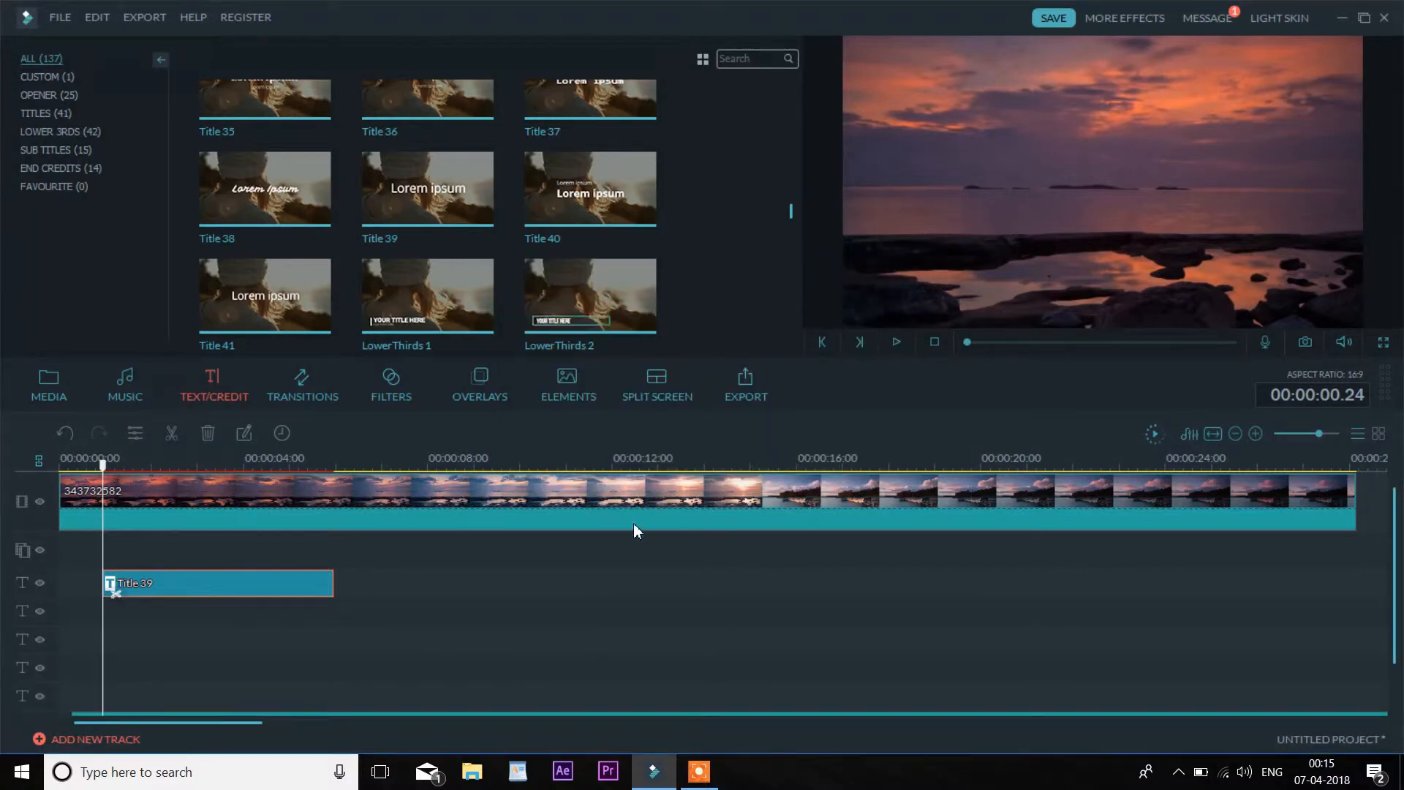
Step: Copy the Title 39 clip and paste it on the first text track at 00:00:07.02
scroll(625, 573, "down", 1)
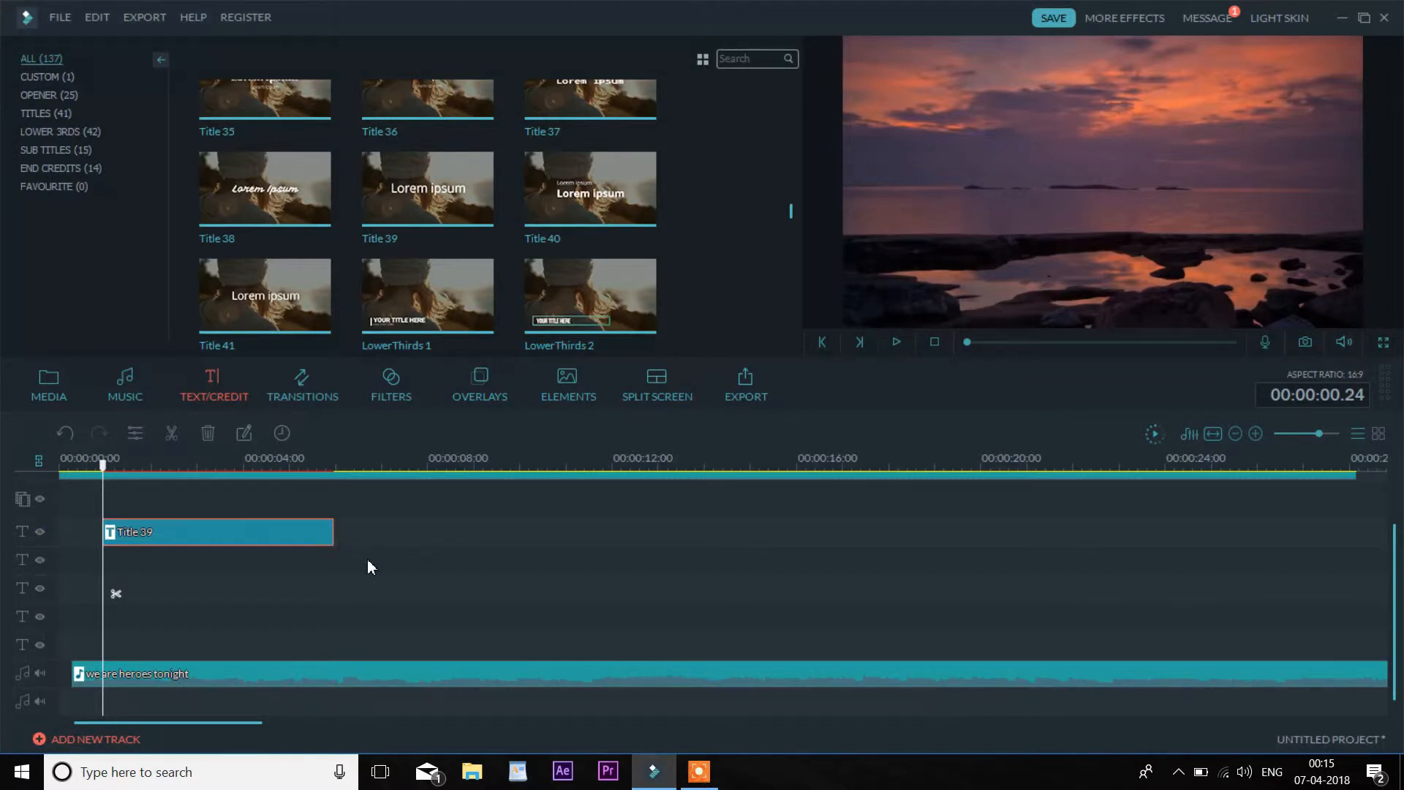
scroll(367, 568, "up", 1)
right_click(213, 581)
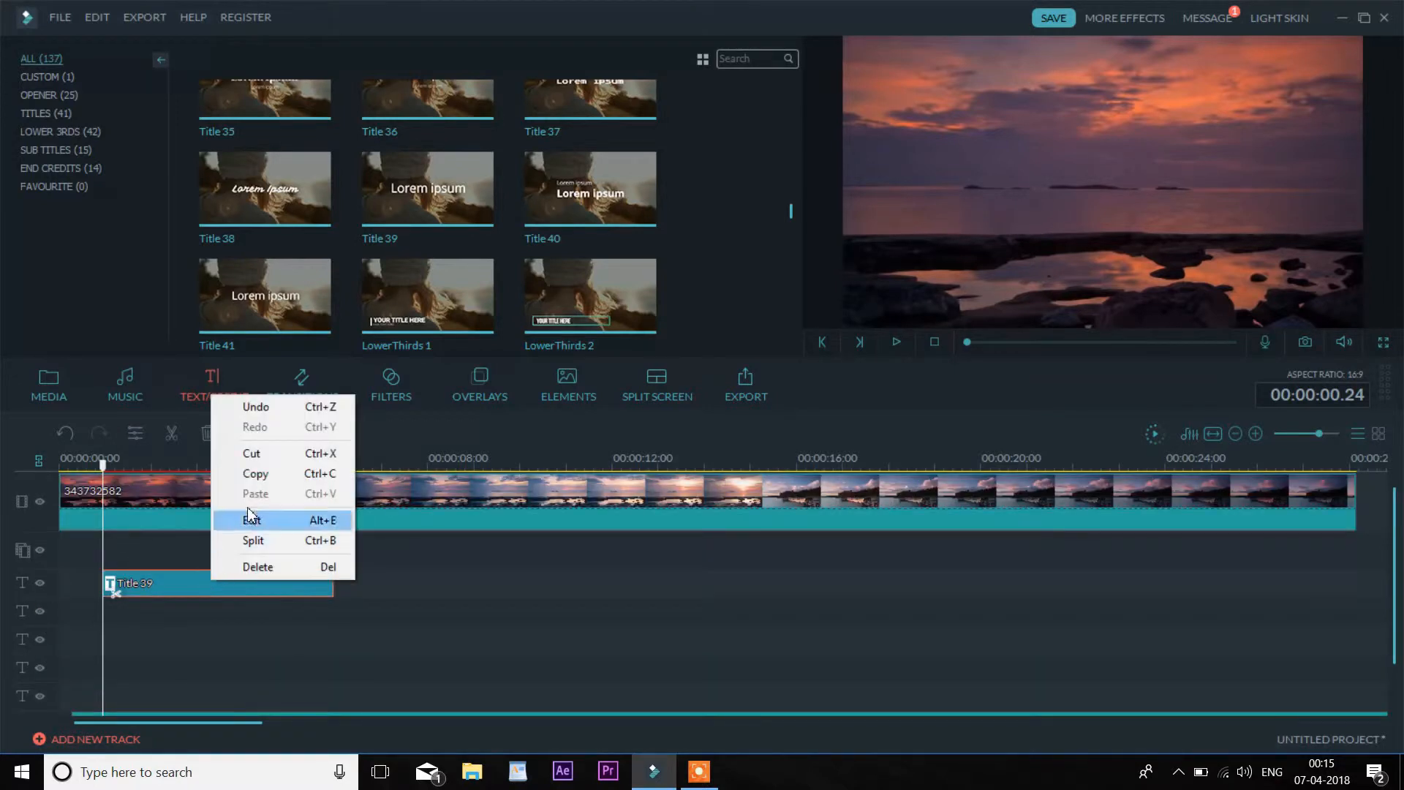
left_click(256, 474)
left_click(242, 624)
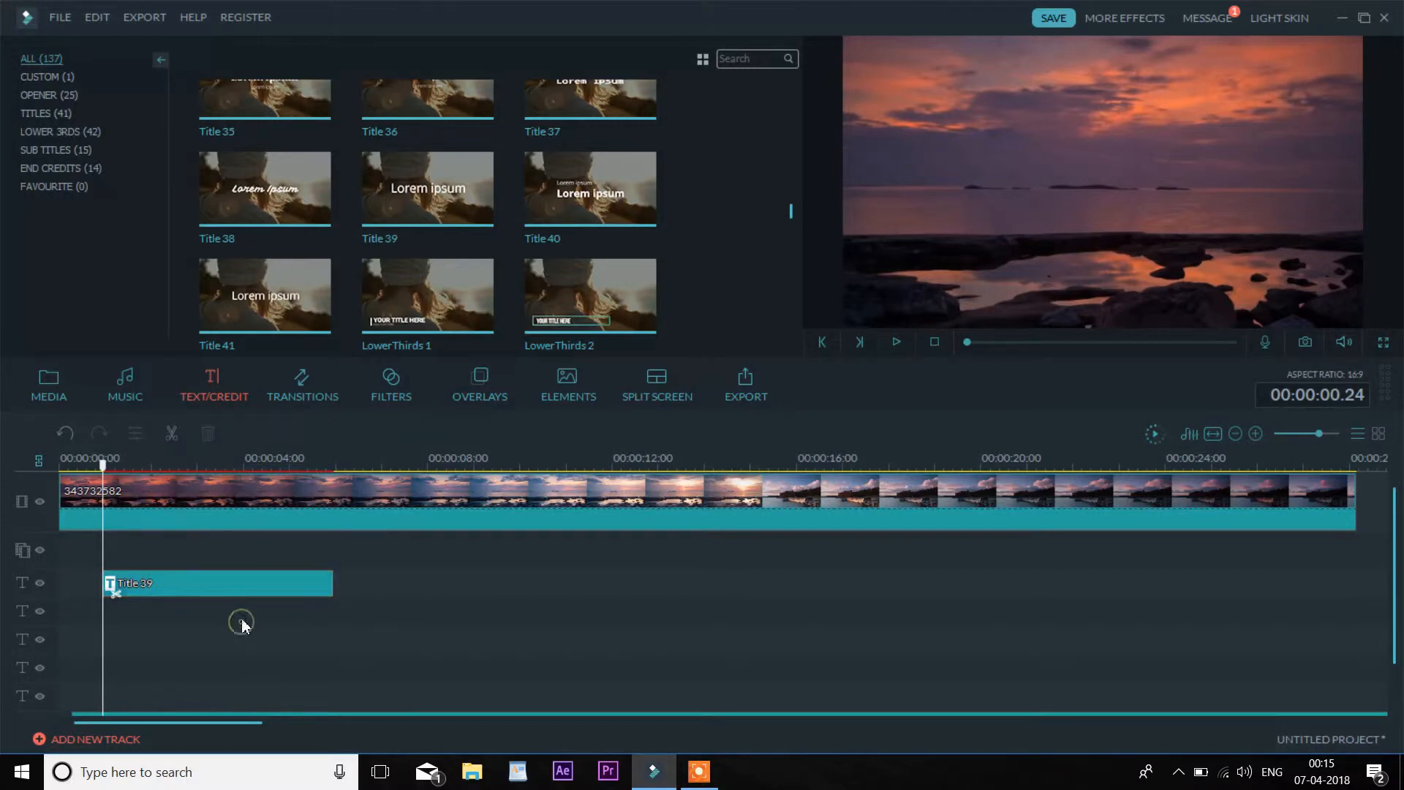
left_click_drag(103, 463, 117, 476)
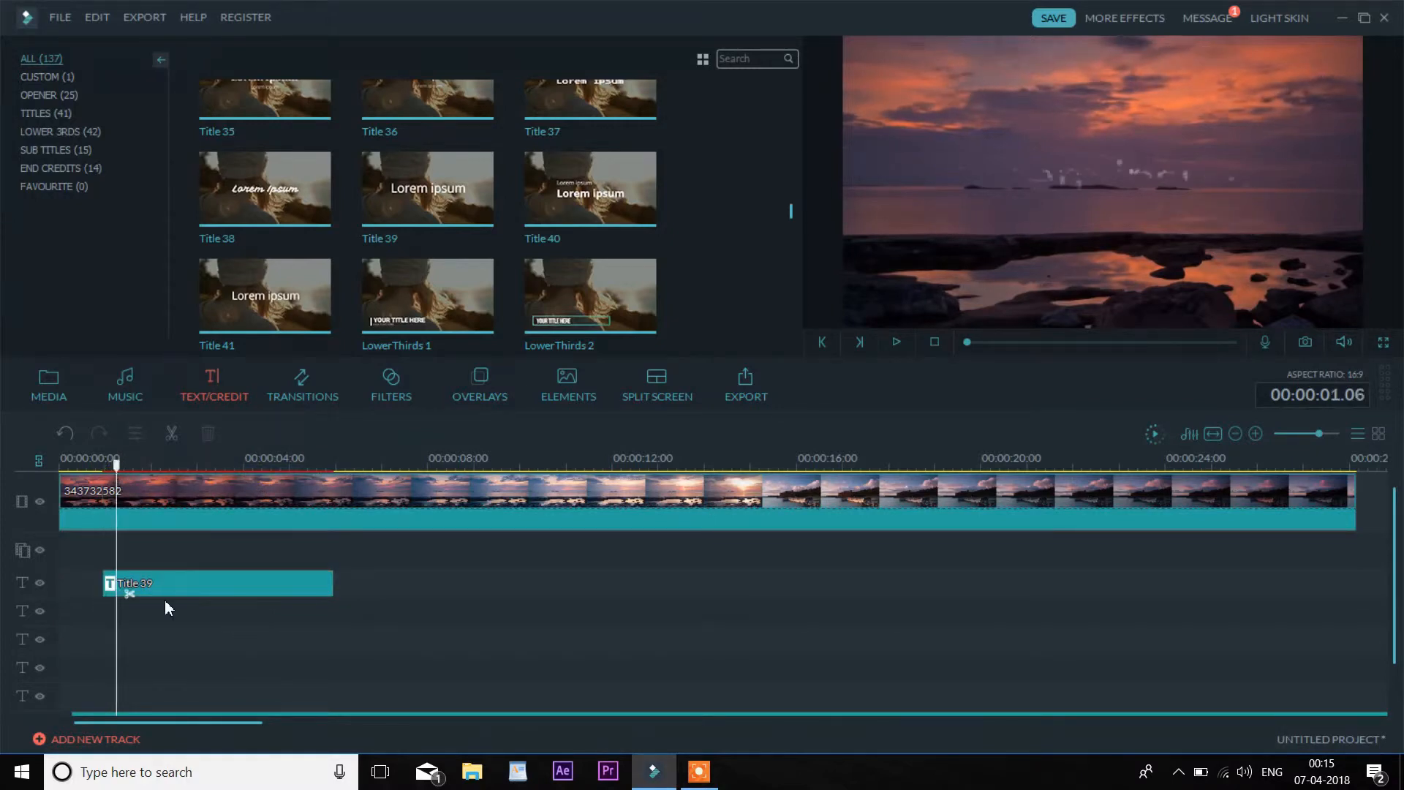
right_click(151, 600)
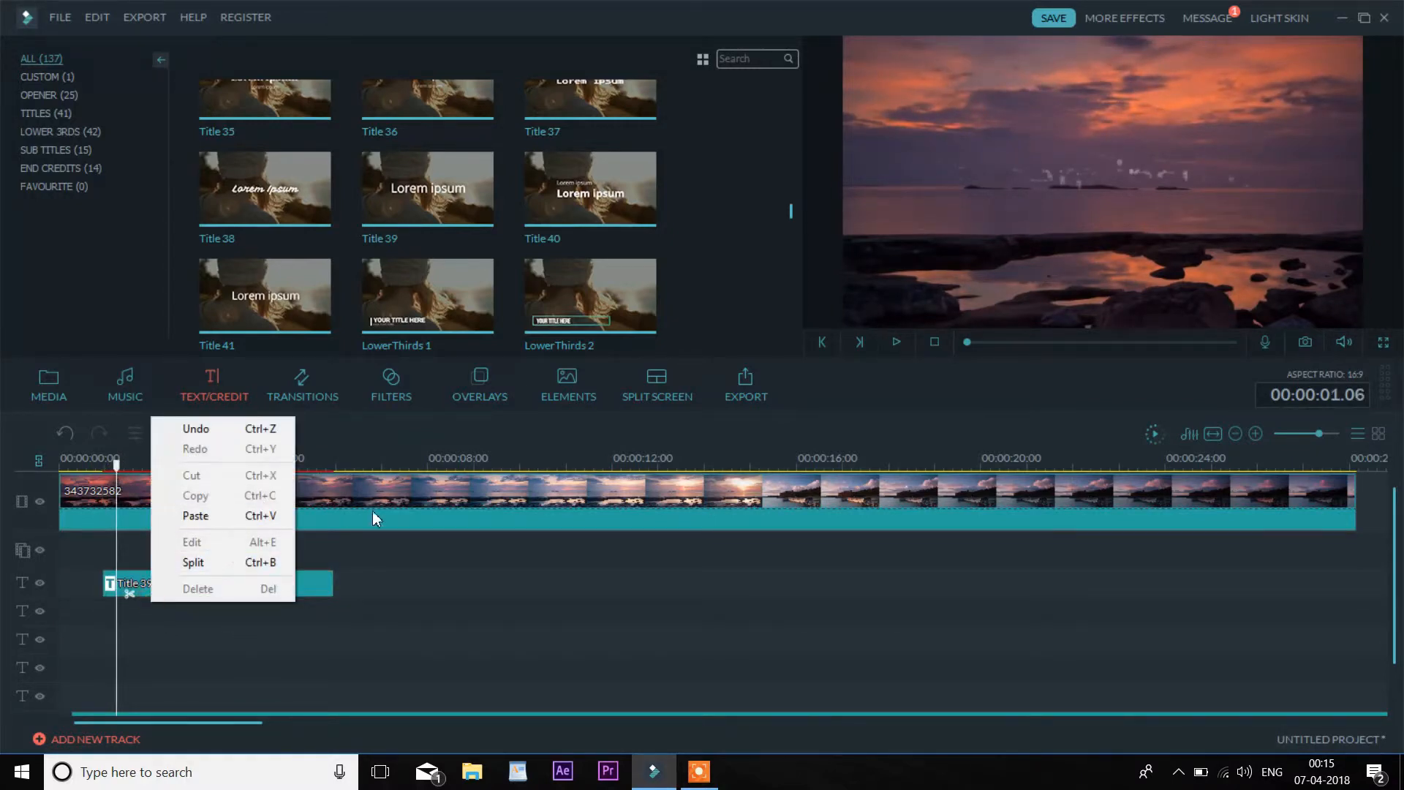
left_click(386, 467)
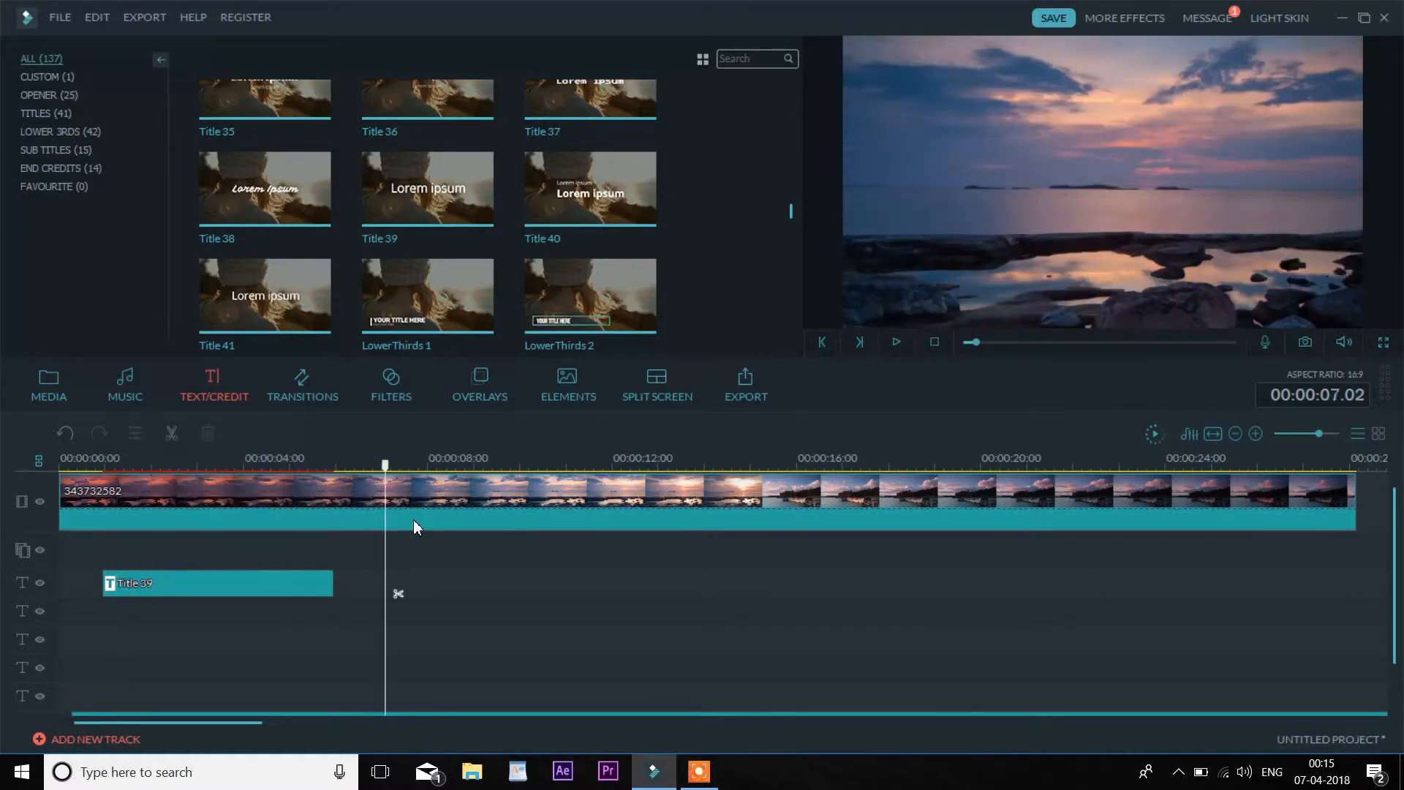
key("ctrl+v")
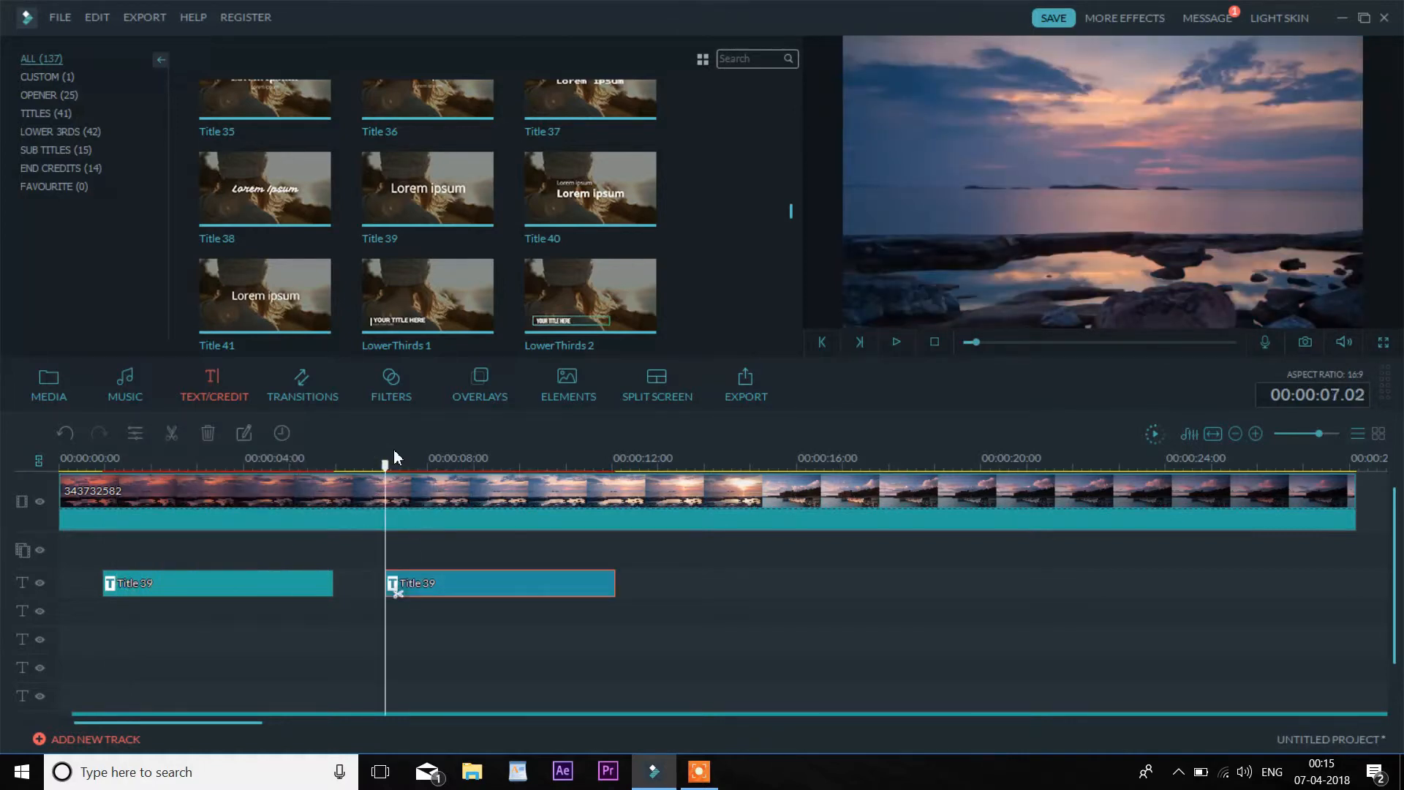
Step: Paste two more copies of the title on the first text track, at 00:00:13.12 and 00:00:18.23
left_click_drag(395, 477, 680, 491)
key("ctrl+v")
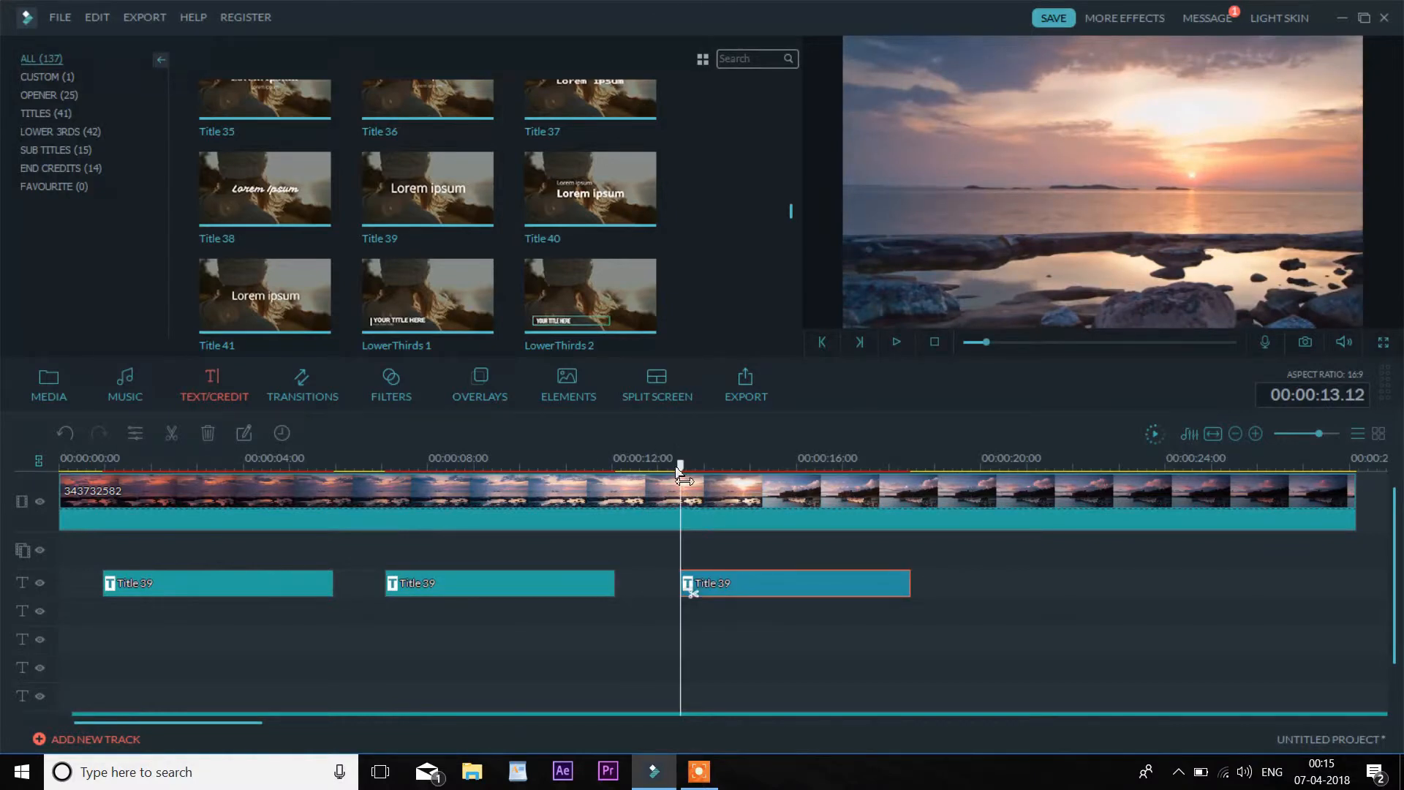
left_click_drag(681, 474, 931, 465)
key("ctrl+v")
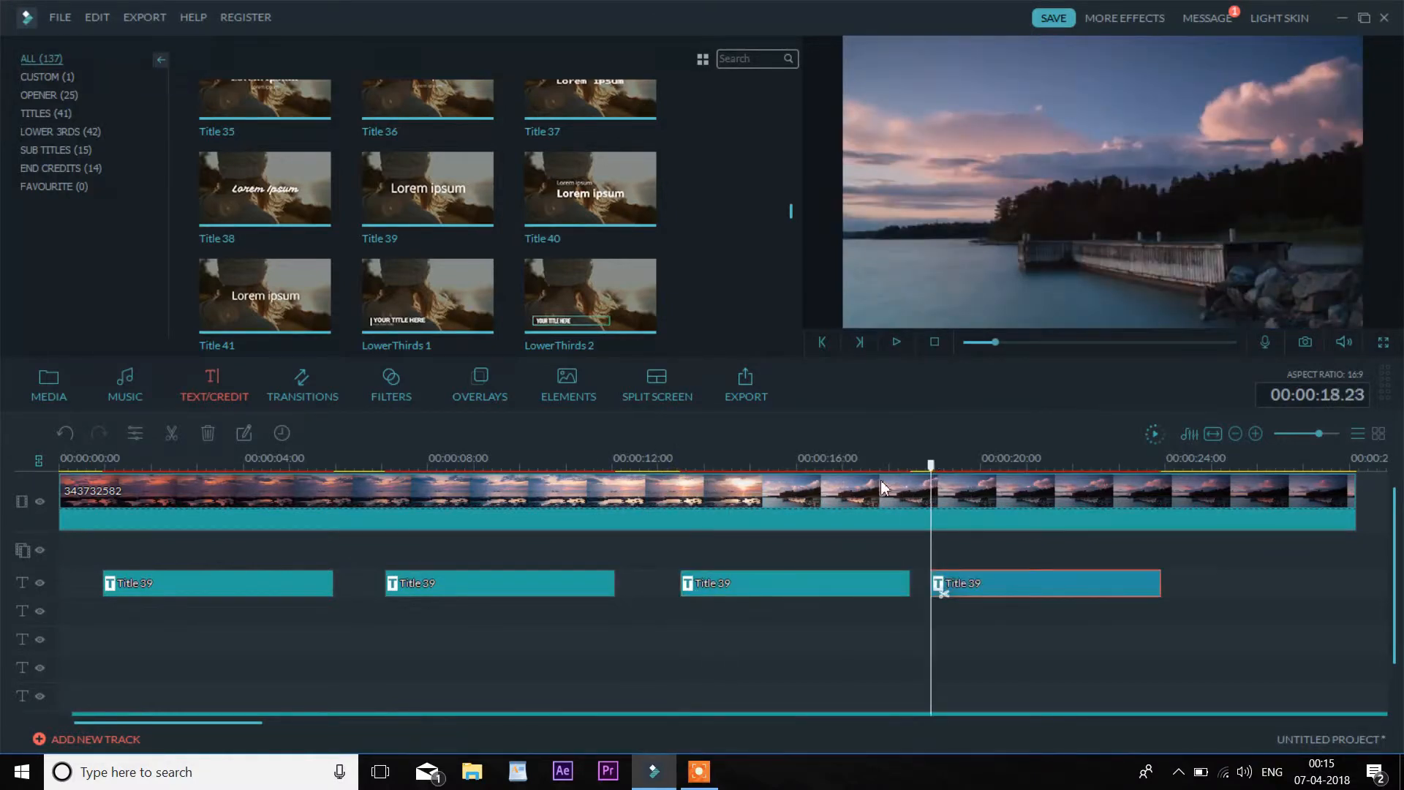
Step: Replace the first title's text with "We Are" and move it to the upper-left area of the video frame
left_click(133, 586)
double_click(187, 588)
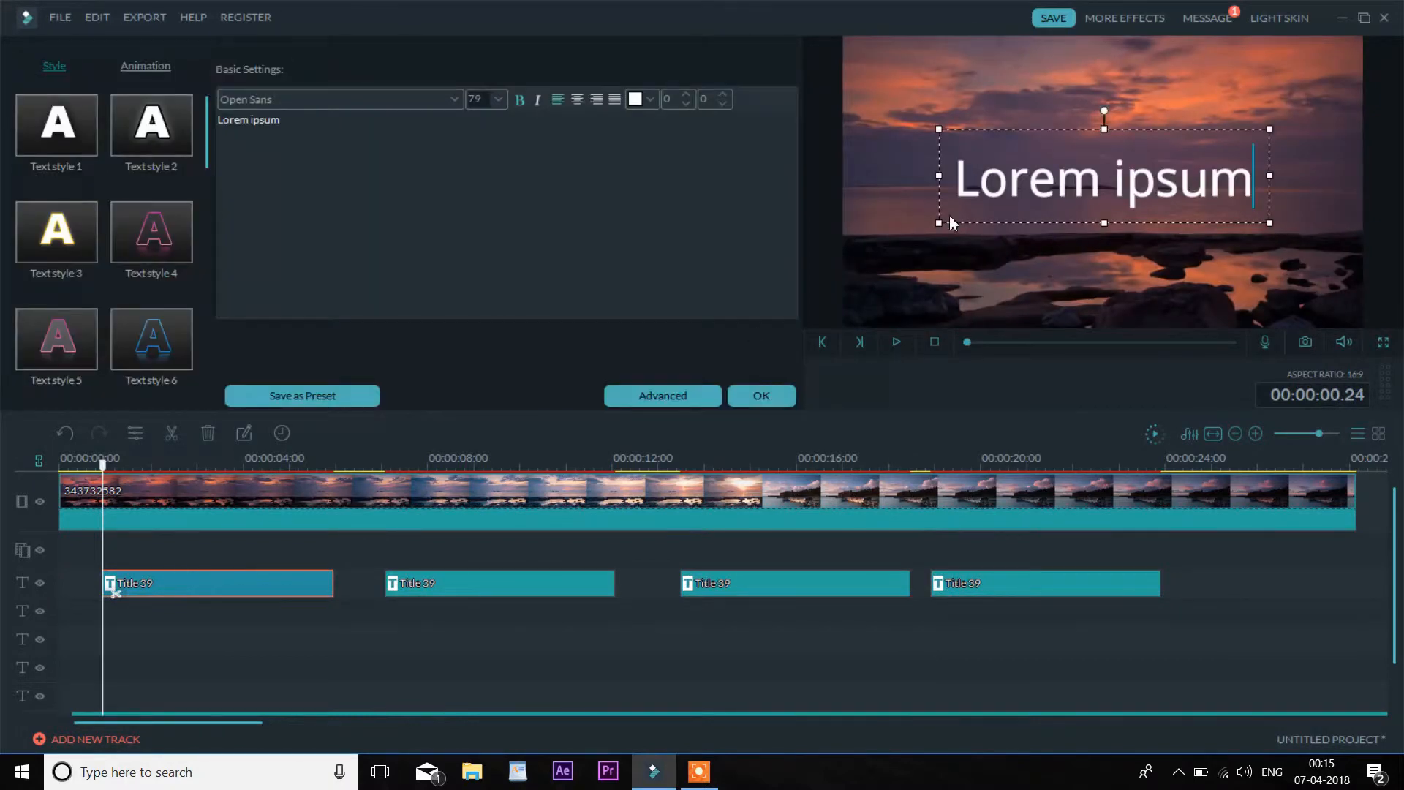
left_click(1171, 188)
left_click_drag(1250, 189, 973, 190)
left_click(983, 186)
left_click_drag(1253, 189, 975, 191)
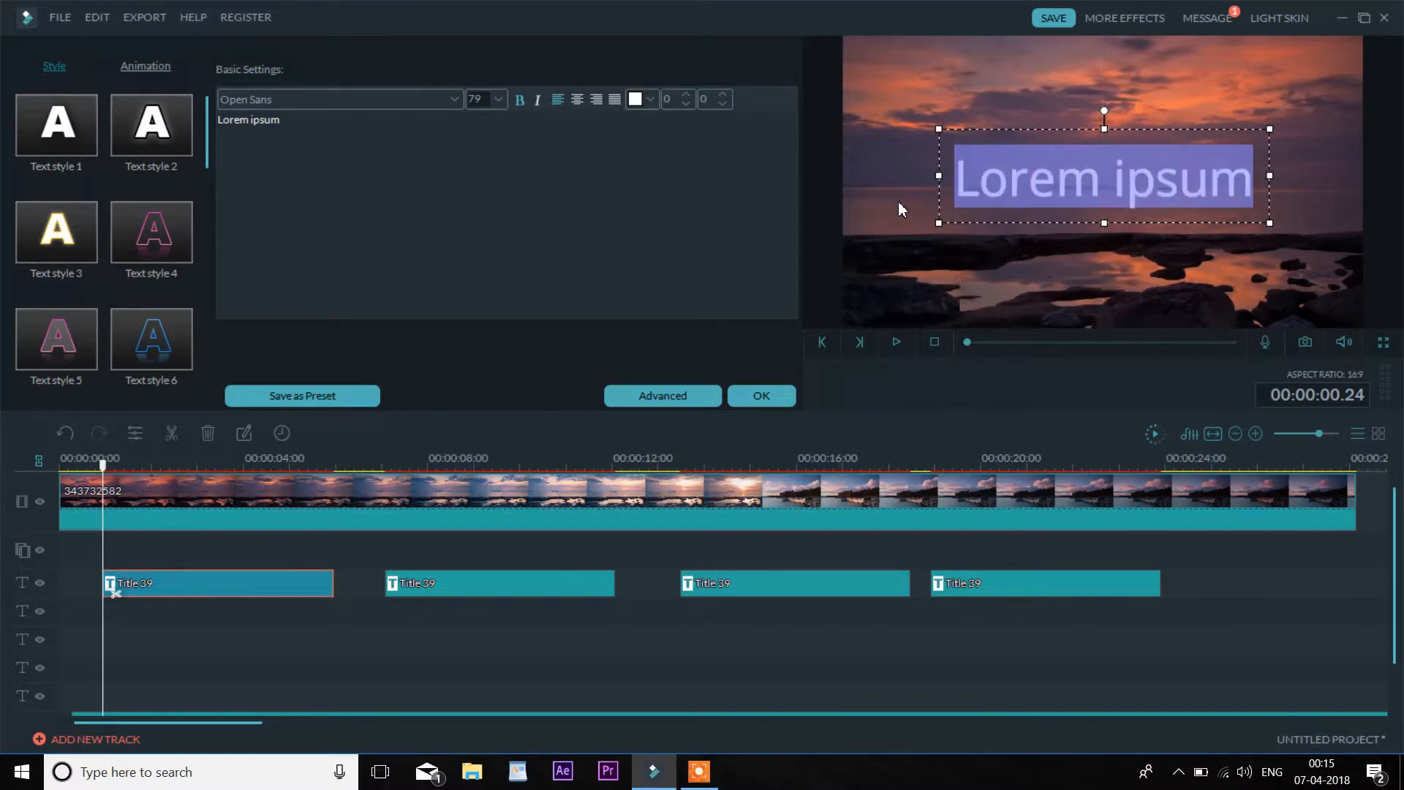
type("We")
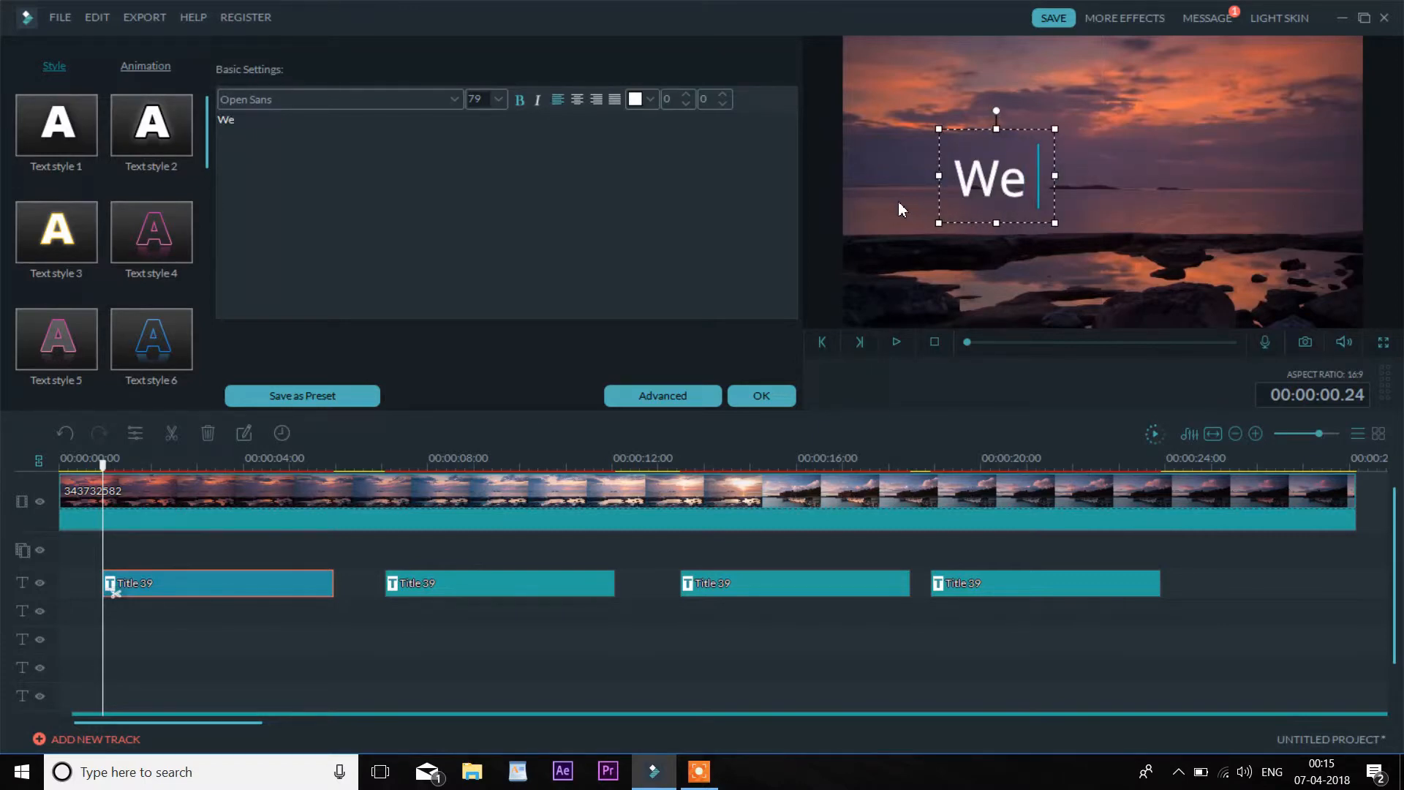
type(" a")
key("BackSpace")
type("Are")
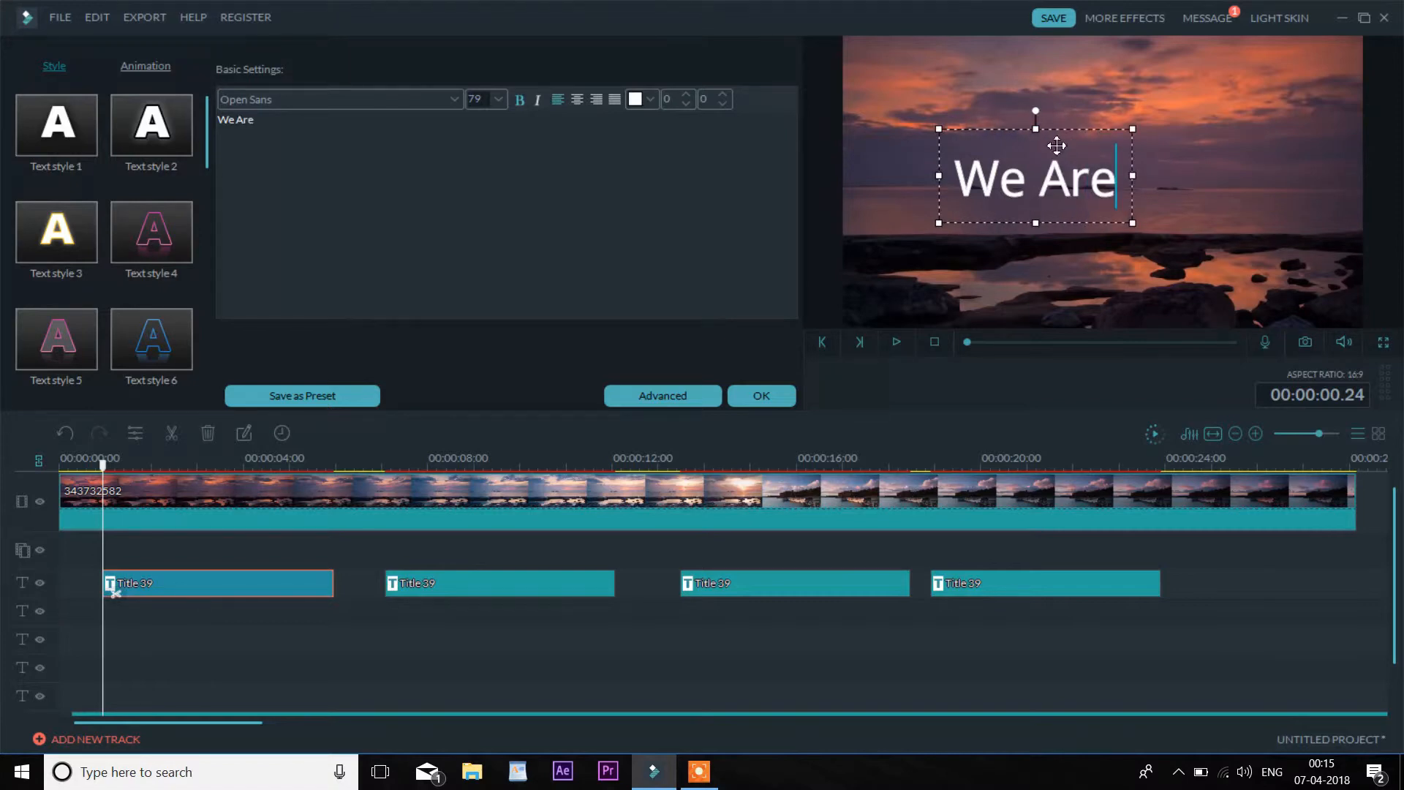
left_click_drag(1067, 128, 1010, 58)
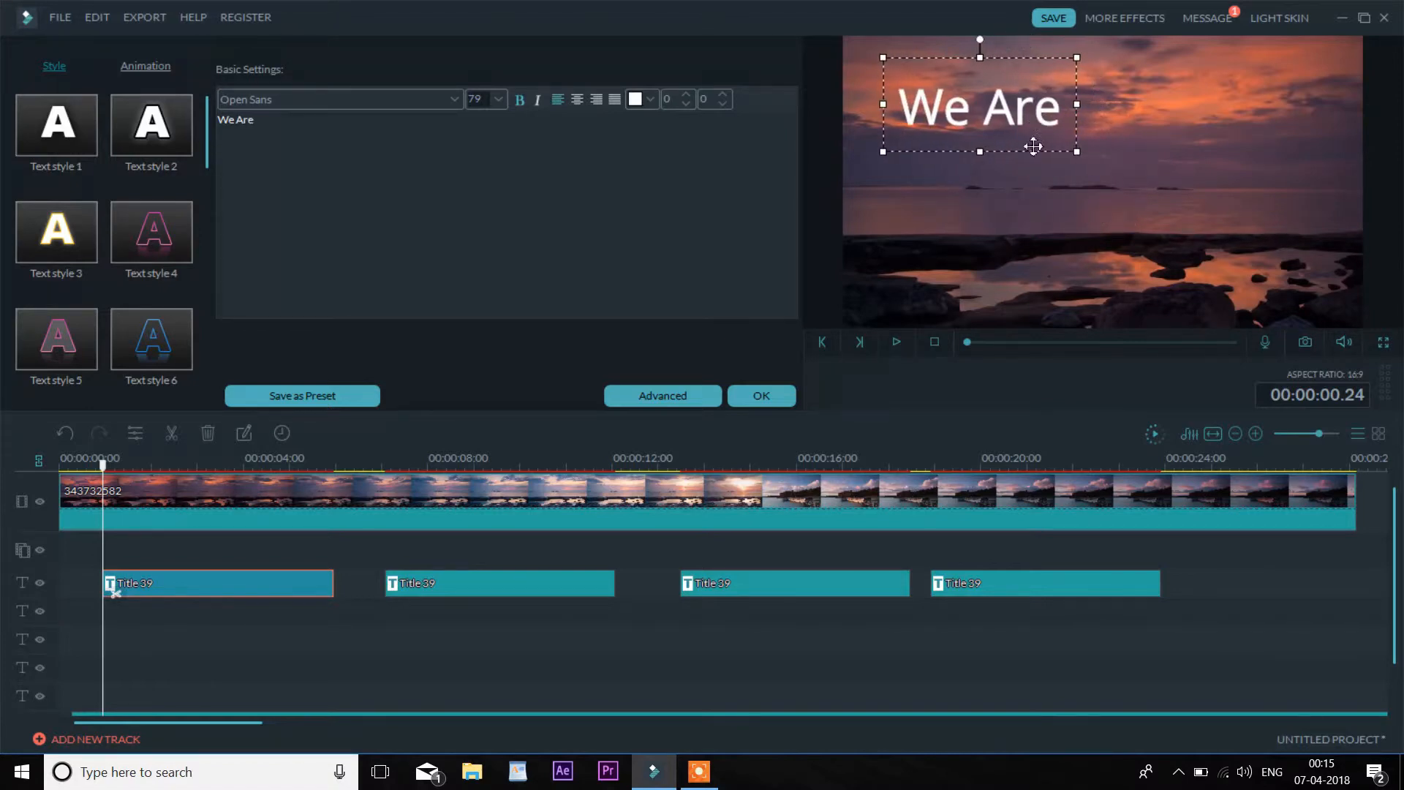
left_click(1031, 252)
Step: Change the second title's text to "Heroes" and move its clip to the second text track at 00:00:02.24
left_click(528, 591)
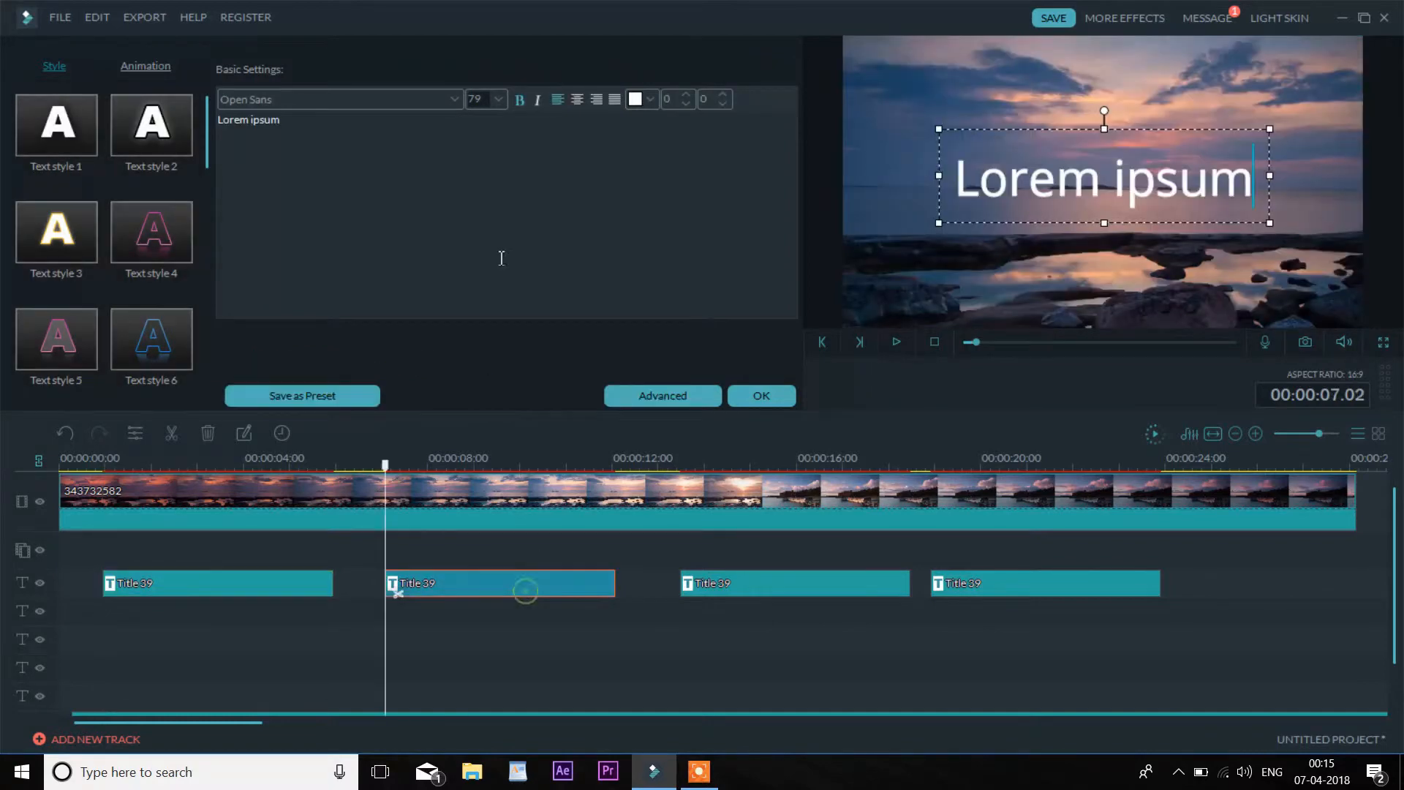
key("ctrl+a")
type("Heroes")
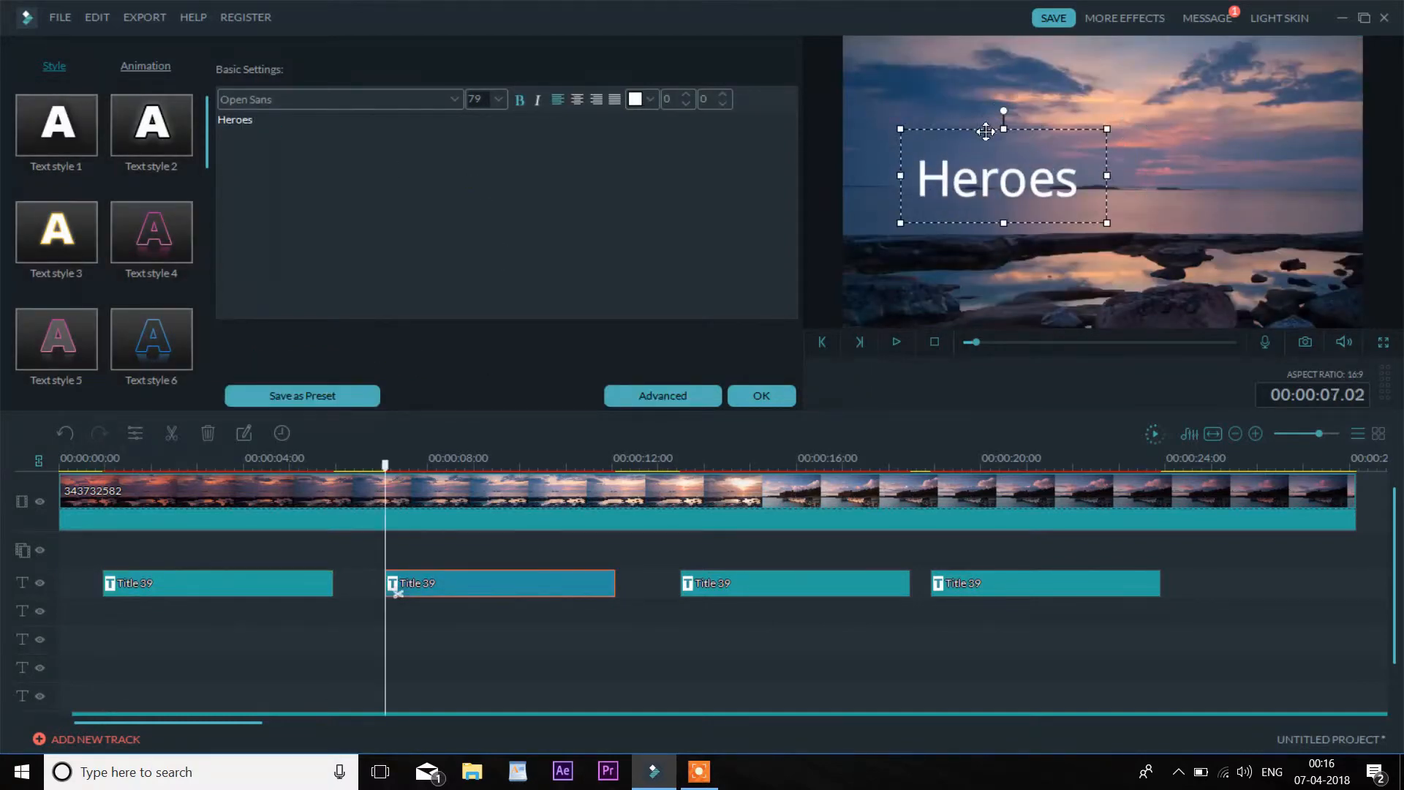
left_click_drag(501, 578, 310, 606)
Step: Set the font size of the "Heroes" title to 150
left_click(498, 98)
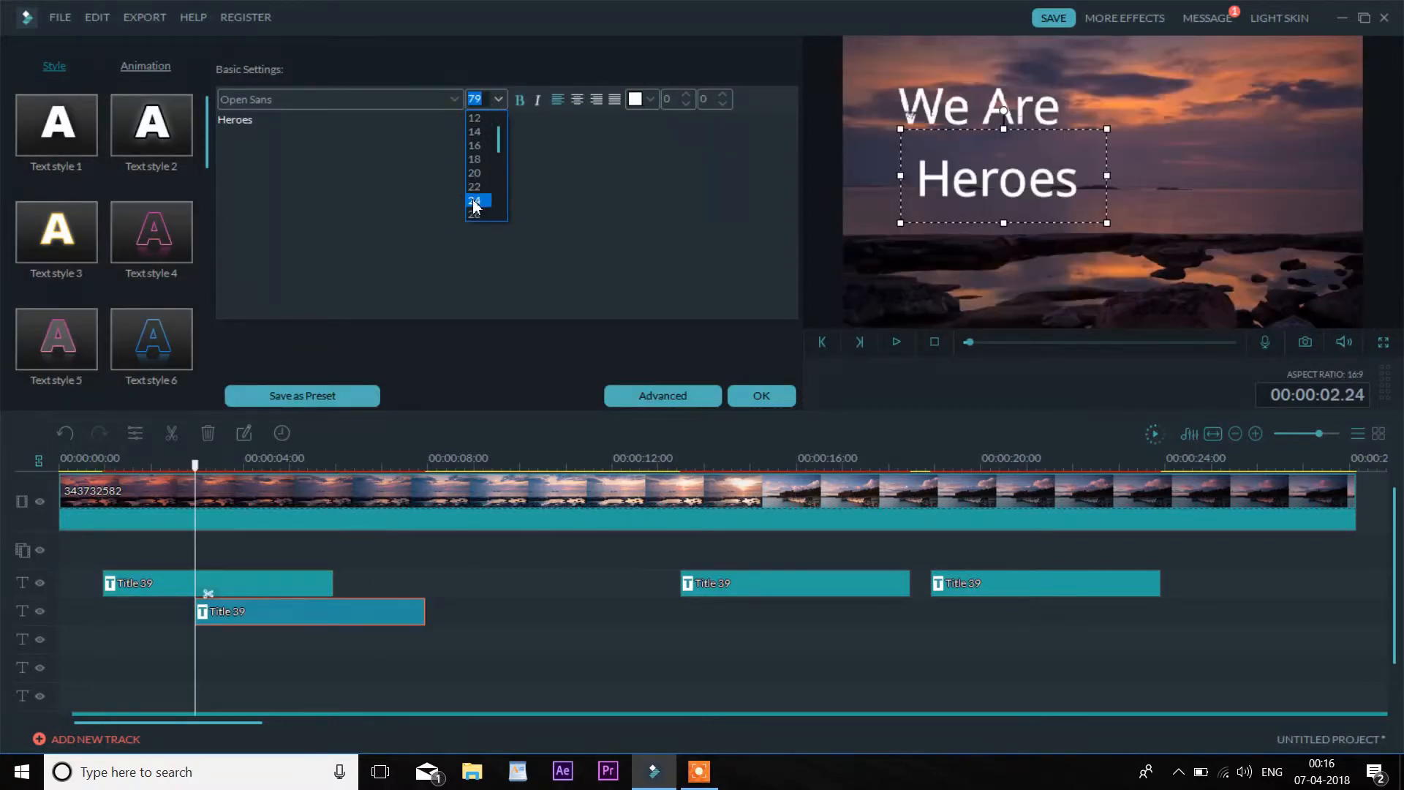
scroll(479, 189, "down", 4)
left_click(479, 213)
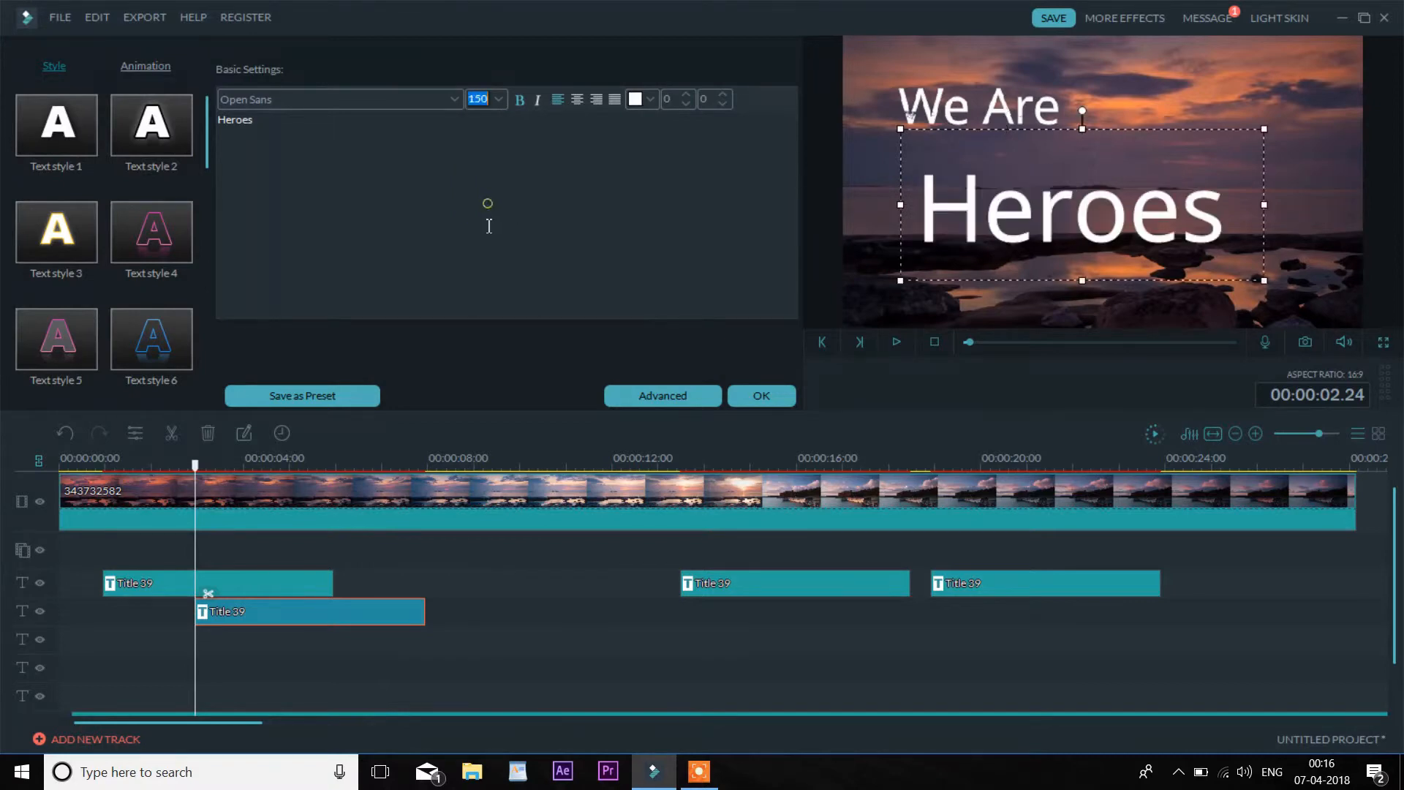
left_click(496, 100)
left_click(547, 154)
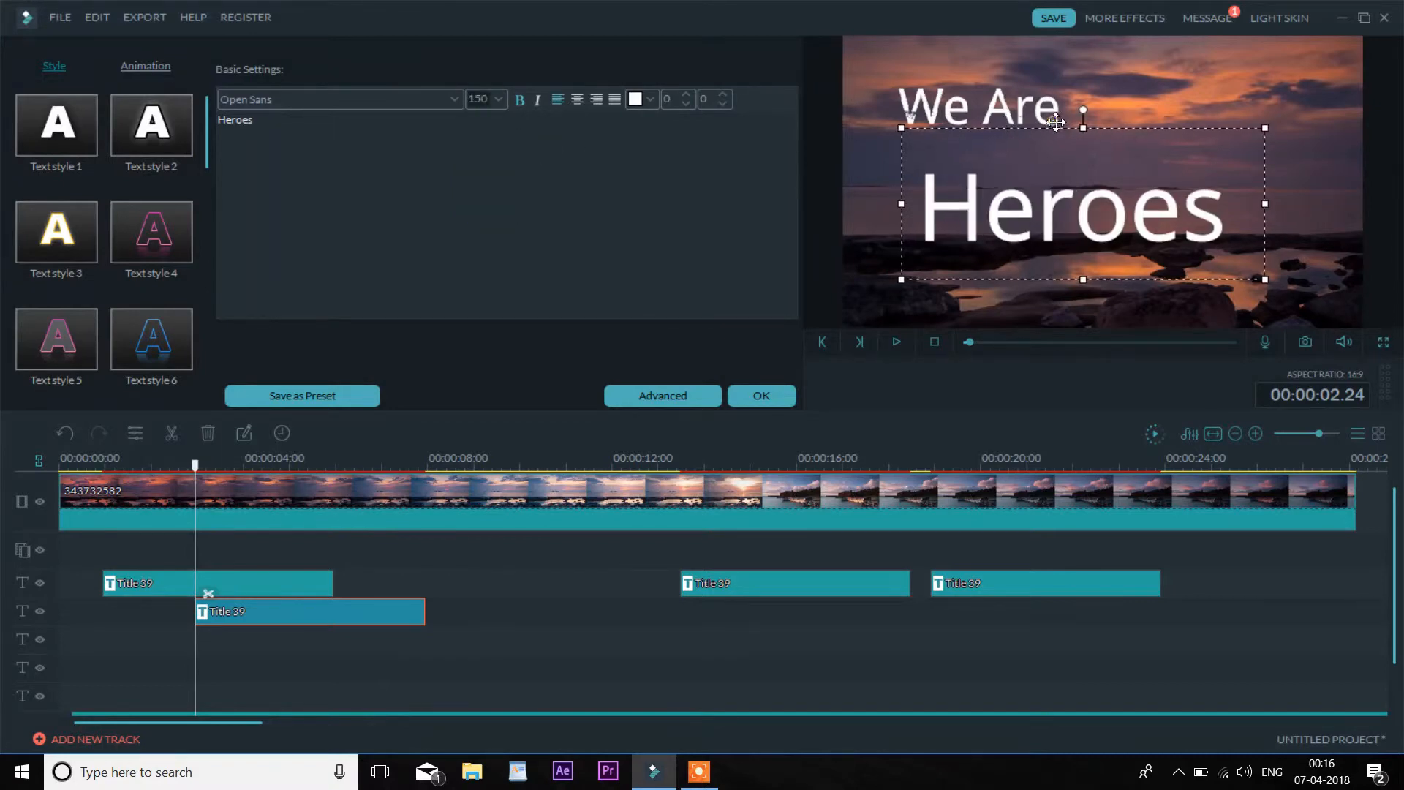
Step: Set the "We Are" text to size 150 and arrange it at the frame's upper left, with "Heroes" below it towards the right
left_click(498, 99)
scroll(488, 209, "down", 2)
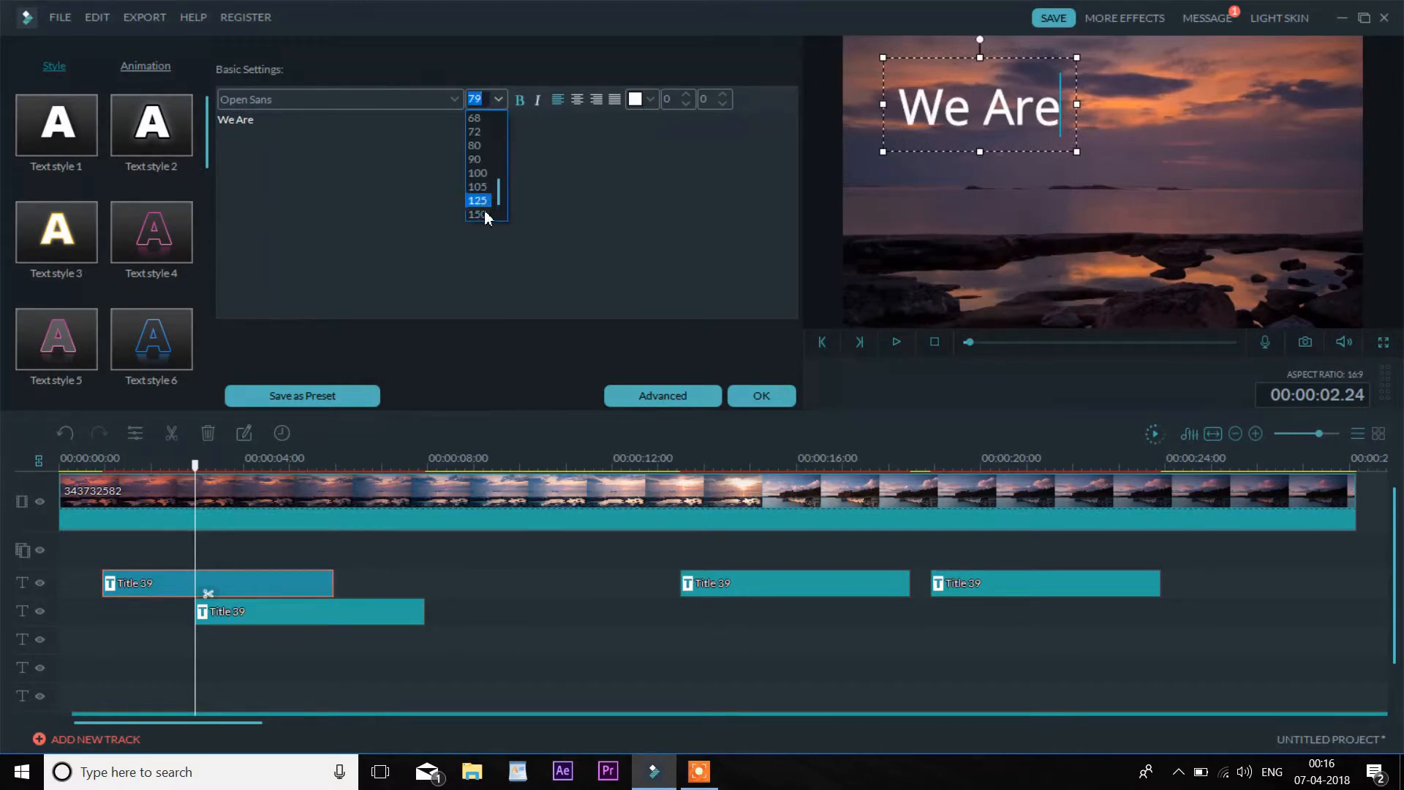
left_click(477, 215)
left_click_drag(1080, 82, 1017, 80)
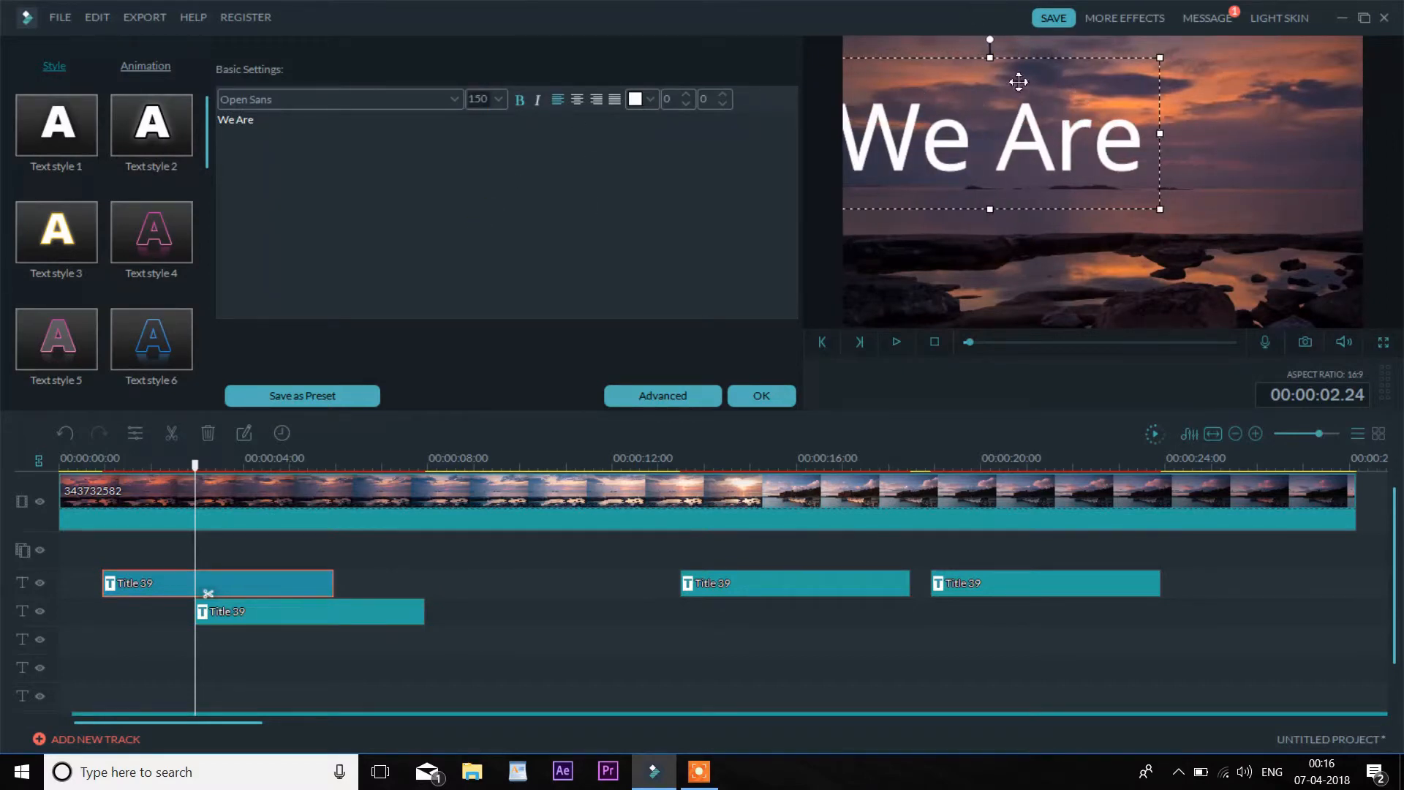
left_click_drag(1161, 209, 1122, 192)
left_click_drag(965, 91, 979, 91)
left_click_drag(1188, 124, 1306, 116)
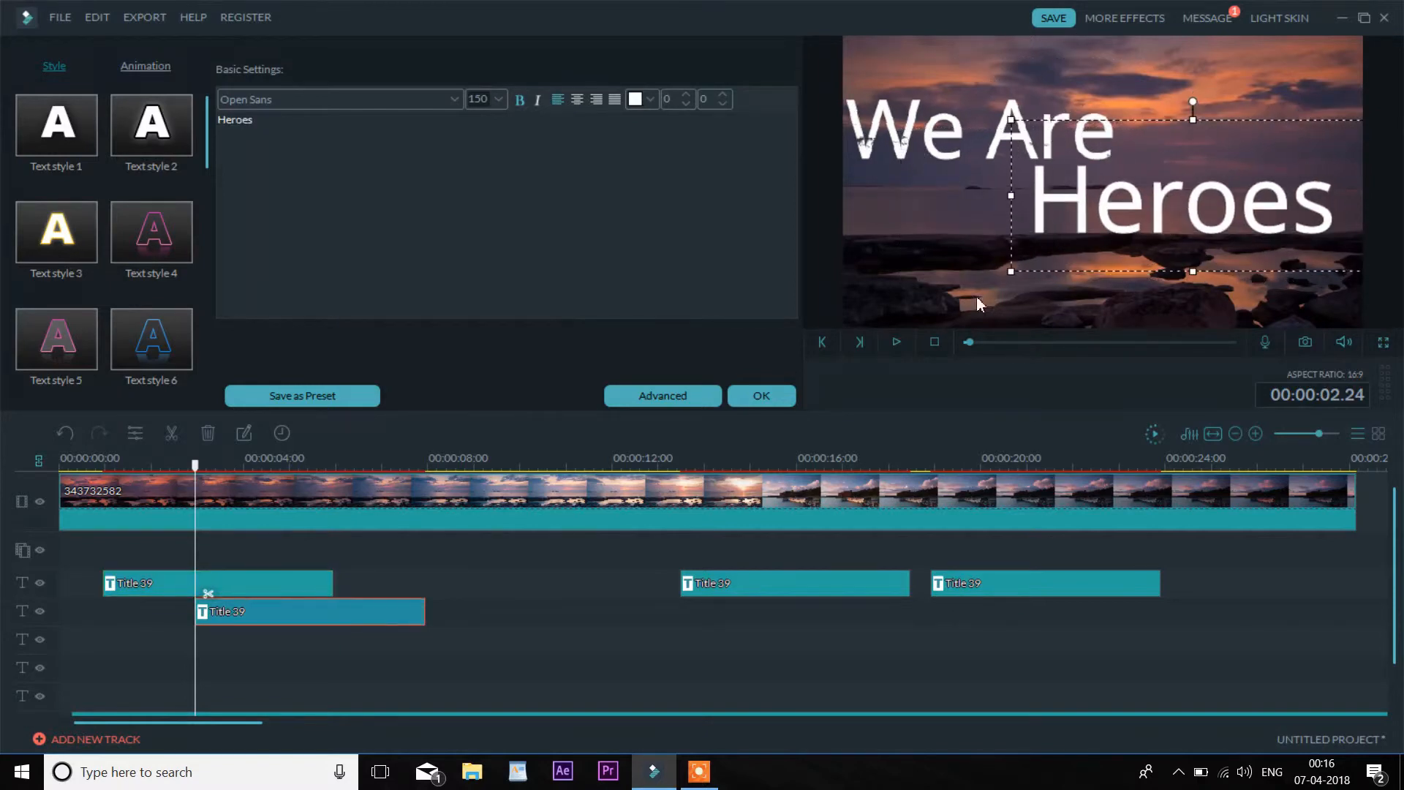
Step: Move the third title clip to the third text track at 00:00:05.11 and change its text to "Tonight"
left_click_drag(775, 584, 404, 640)
left_click(706, 161)
key("ctrl+a")
type("Tonight")
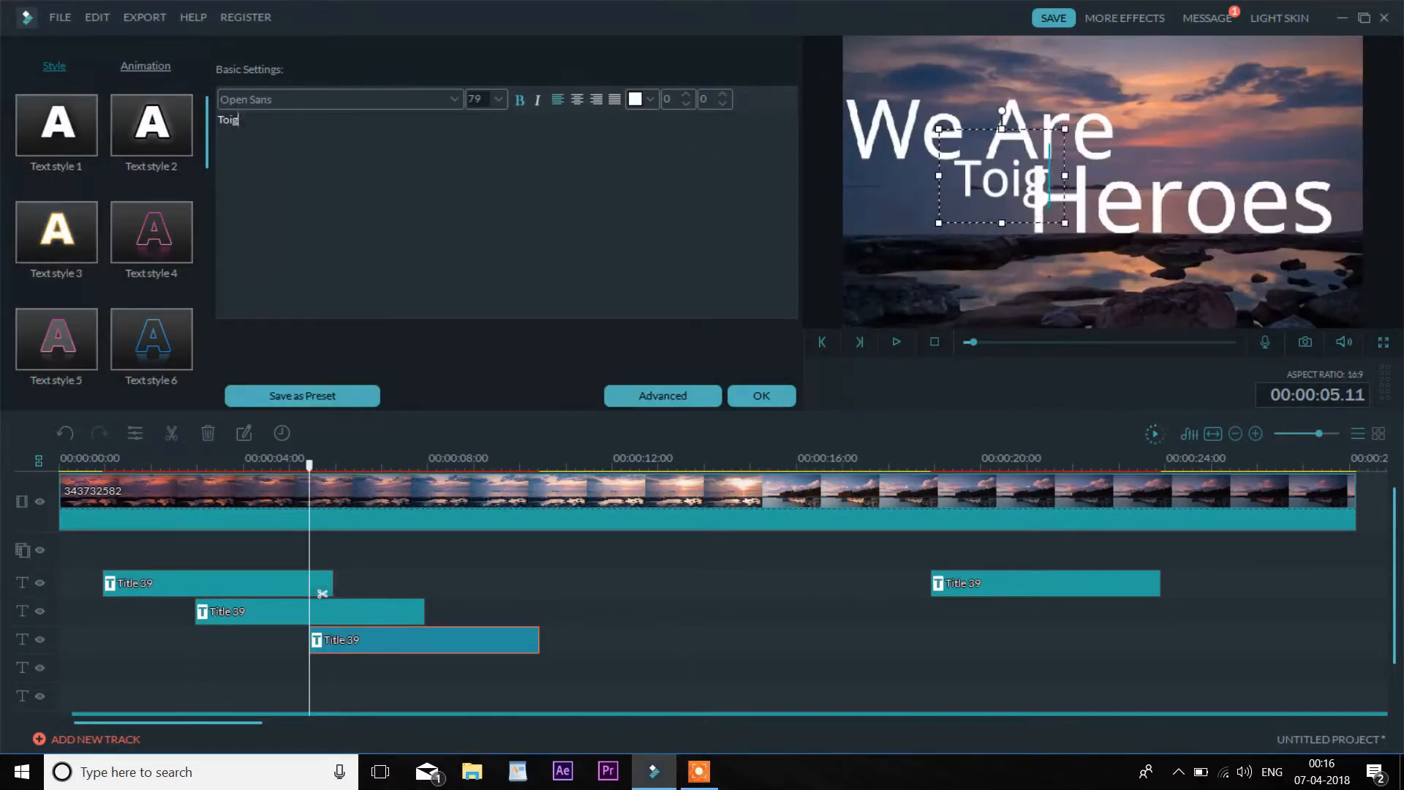
Step: Set the "Tonight" text to size 150 and place it at the lower left of the frame, below the other words
left_click_drag(1046, 139, 982, 195)
left_click(498, 98)
left_click(476, 218)
left_click(1165, 174)
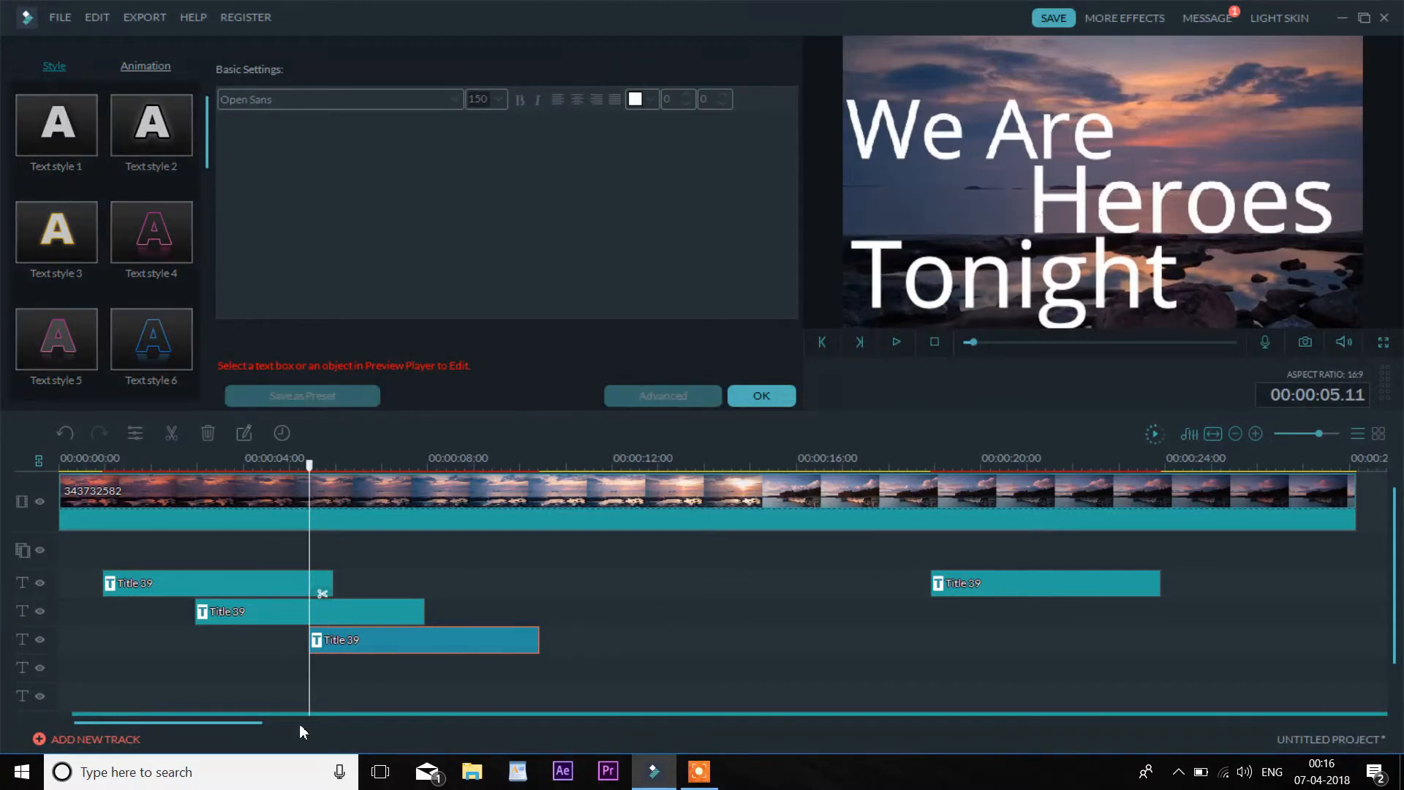
Step: Play back the opening title sequence with the music to check when each word appears
left_click_drag(187, 722, 220, 722)
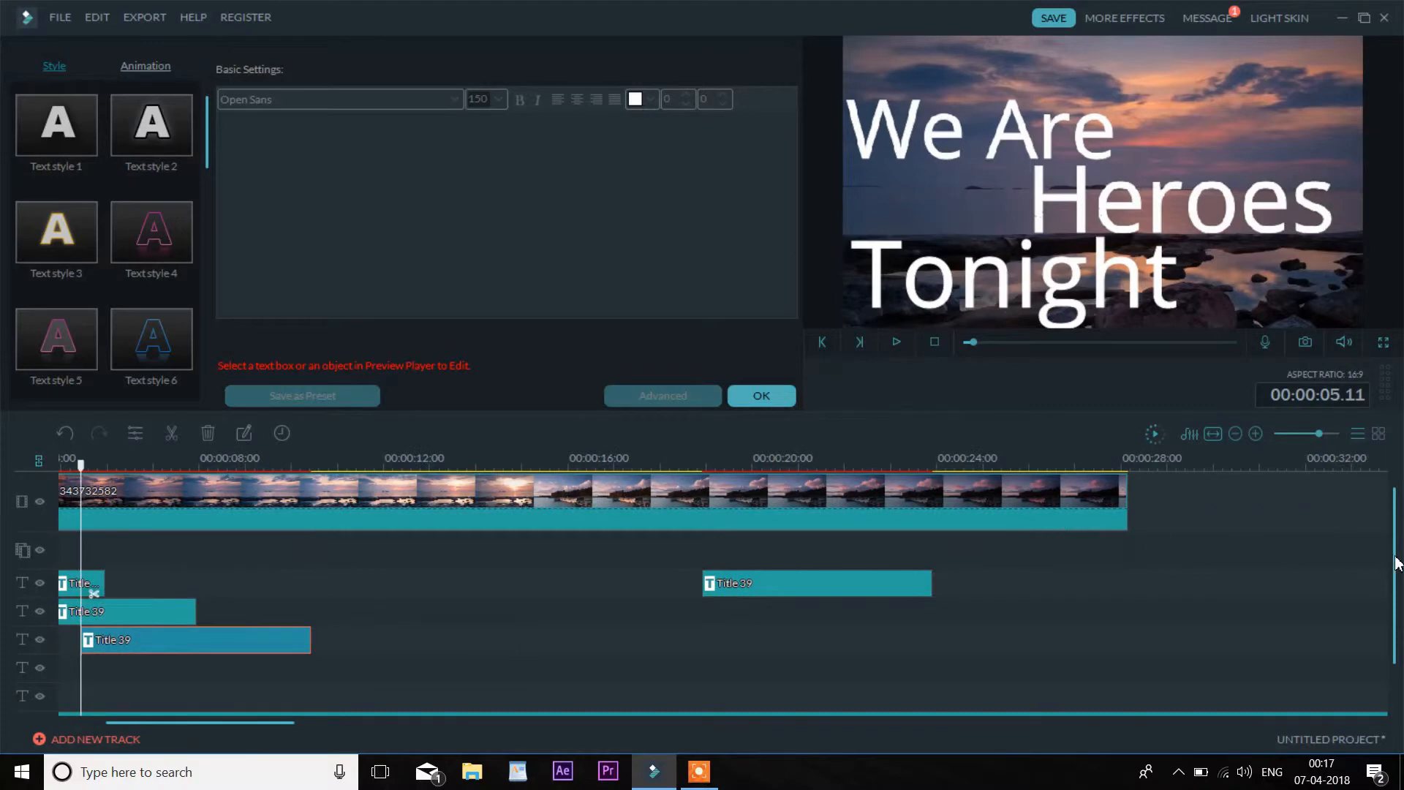
scroll(1395, 562, "left", 1)
left_click_drag(1395, 562, 1392, 604)
scroll(1252, 601, "up", 1)
scroll(1201, 614, "down", 1)
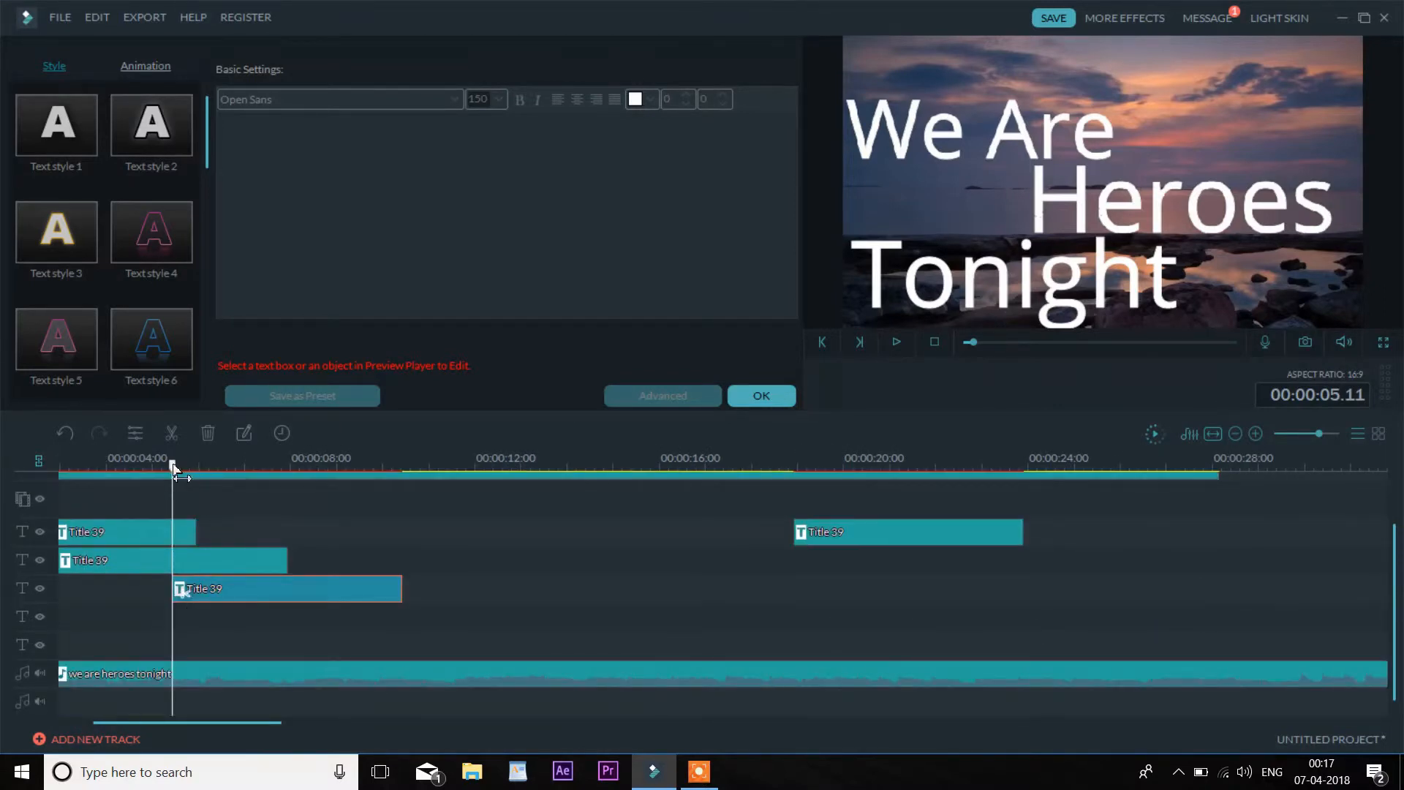
left_click_drag(172, 464, 52, 468)
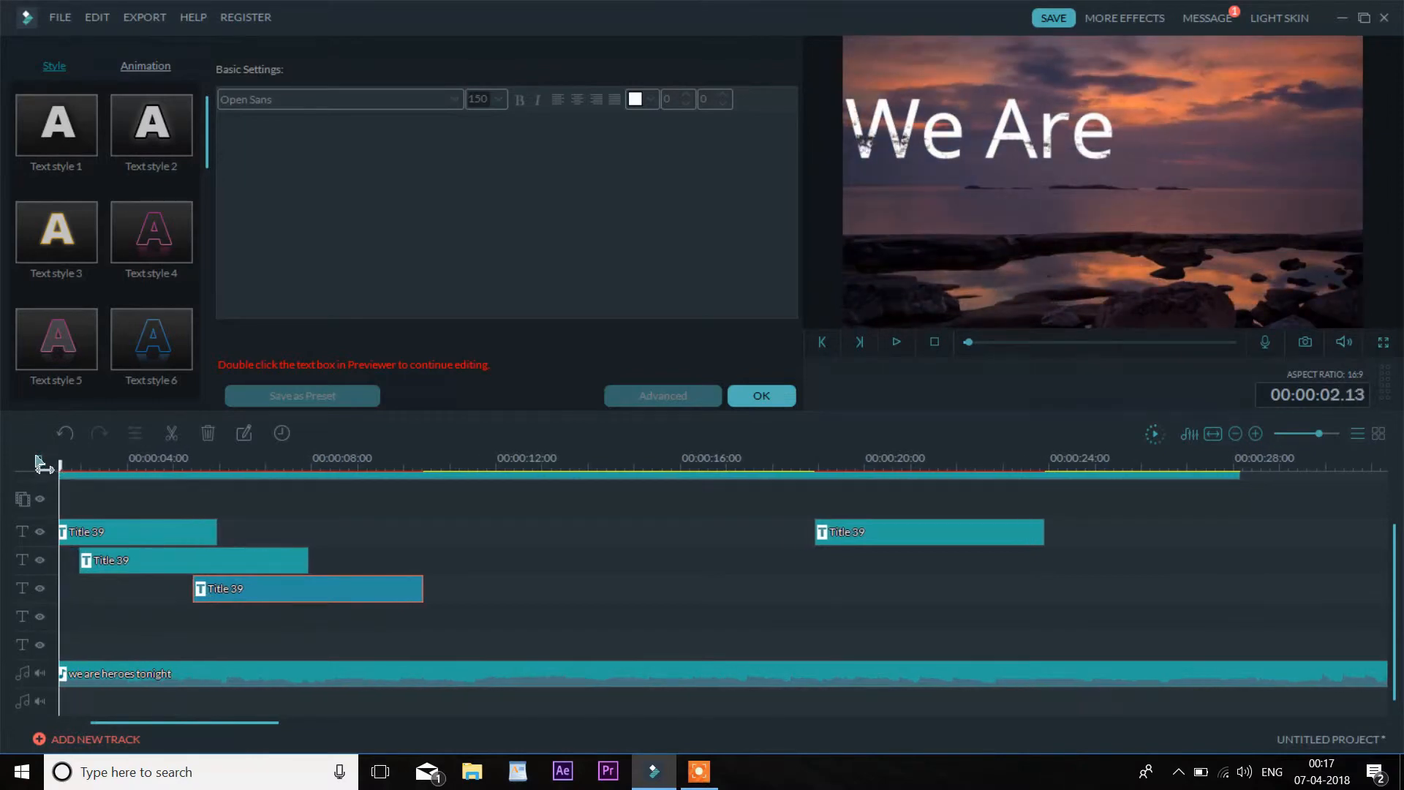
scroll(351, 691, "left", 1)
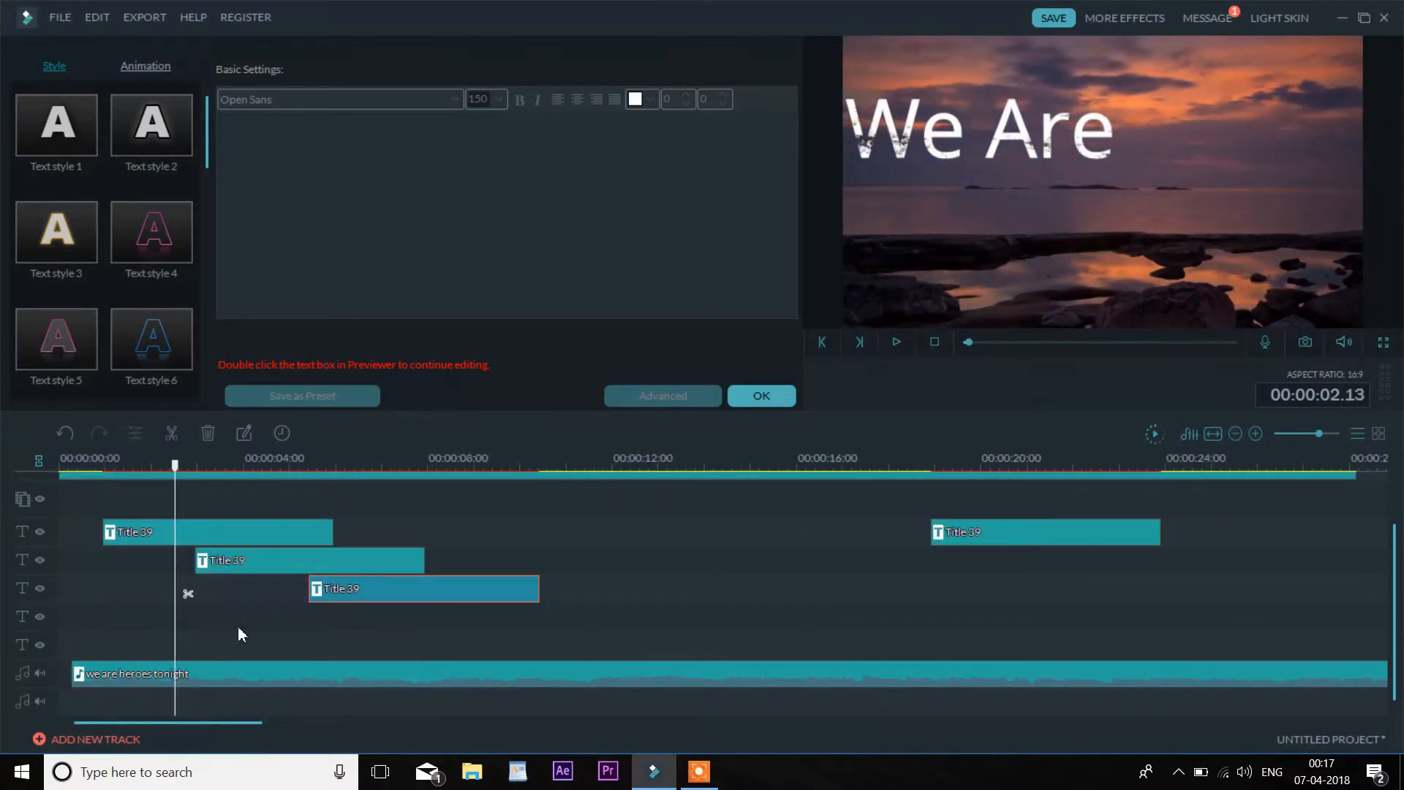
left_click_drag(173, 466, 90, 463)
left_click(897, 342)
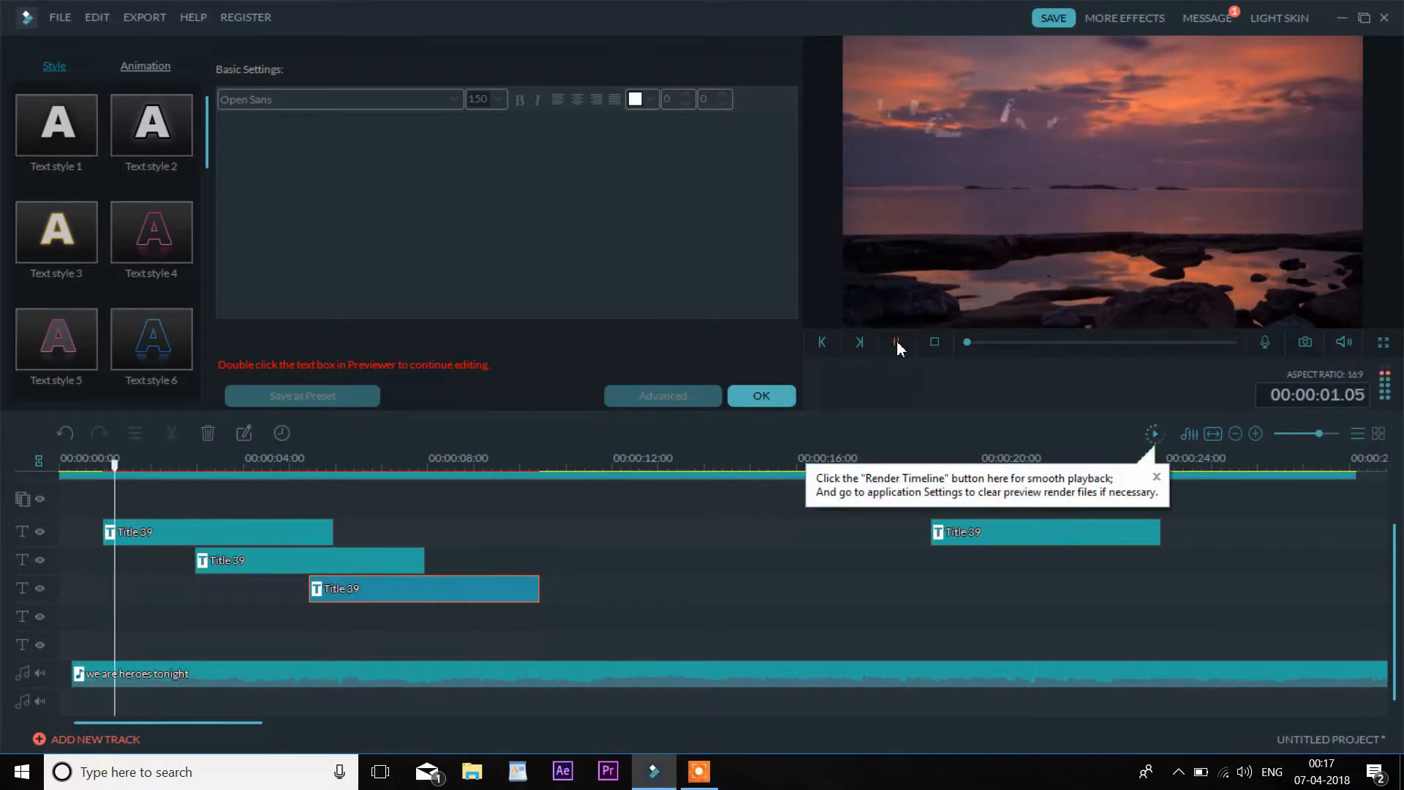
left_click(895, 341)
Step: Shift the three staggered titles earlier to match the music, starting "Heroes" at 00:00:02.02 and "Tonight" at about 3.5 seconds
left_click_drag(127, 465, 78, 465)
left_click_drag(157, 533, 143, 533)
left_click_drag(79, 465, 155, 465)
left_click_drag(249, 562, 208, 561)
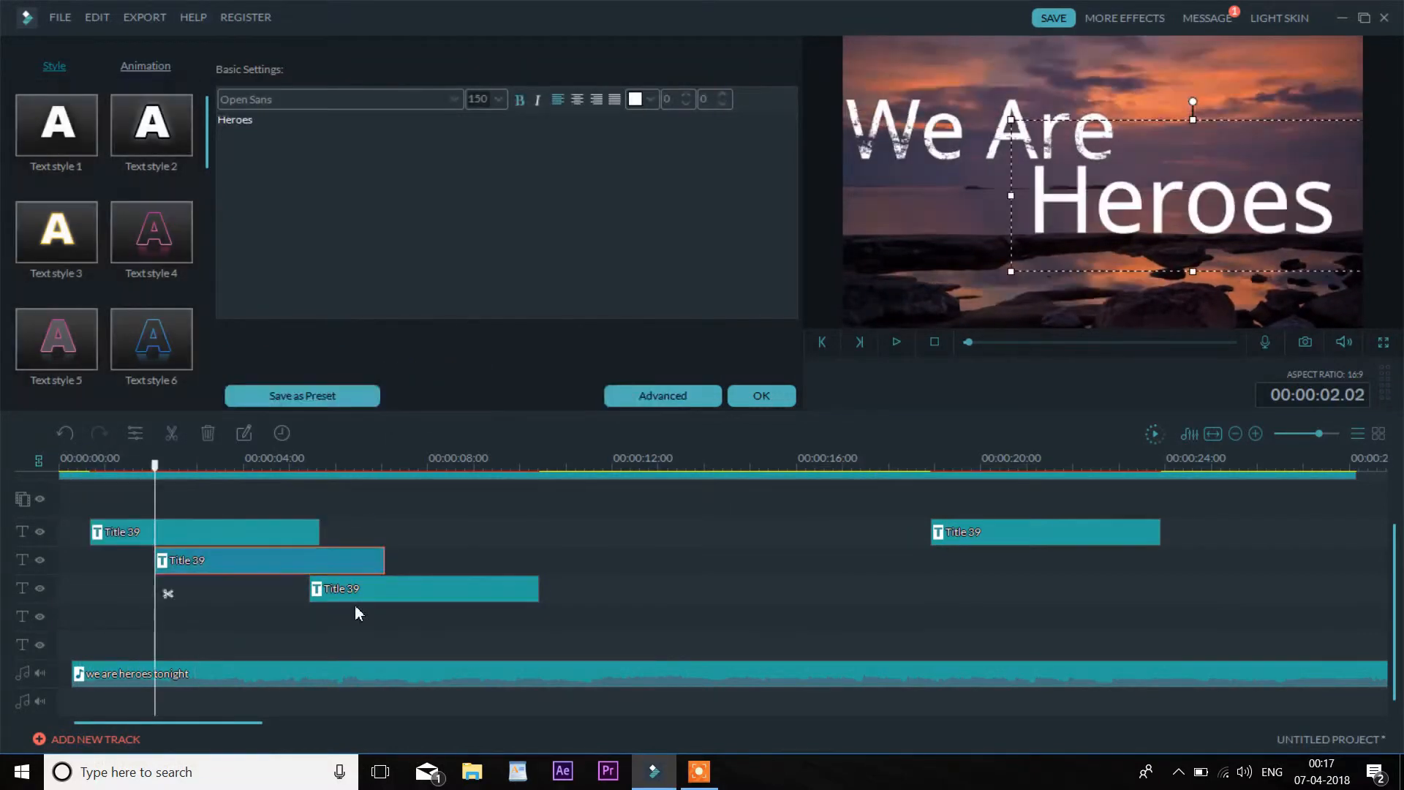
left_click_drag(154, 465, 223, 466)
left_click_drag(357, 591, 271, 591)
Step: Preview the titles from the start and trim the end of the "We Are" title to 00:00:04.21
left_click_drag(224, 466, 77, 465)
left_click(898, 344)
left_click(899, 345)
left_click(899, 345)
mouse_move(329, 466)
left_mouse_down()
mouse_move(275, 462)
mouse_move(301, 468)
left_mouse_up()
left_click(899, 345)
left_click_drag(318, 528, 282, 521)
key("ctrl+z")
Step: Trim the ends of the "Heroes" and "Tonight" titles to 00:00:04.21 so they end with "We Are"
left_click(350, 564)
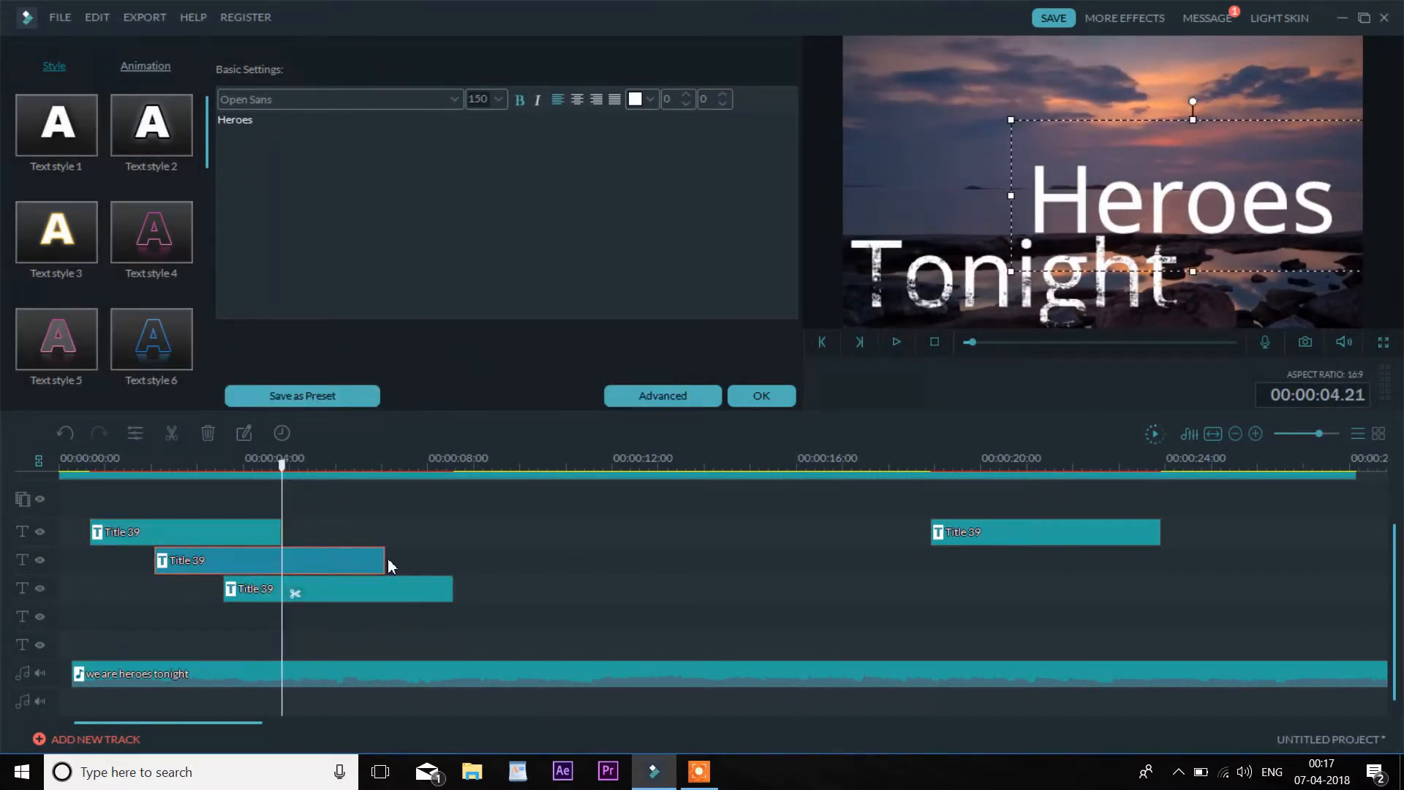
left_click_drag(386, 556, 282, 555)
left_click(445, 593)
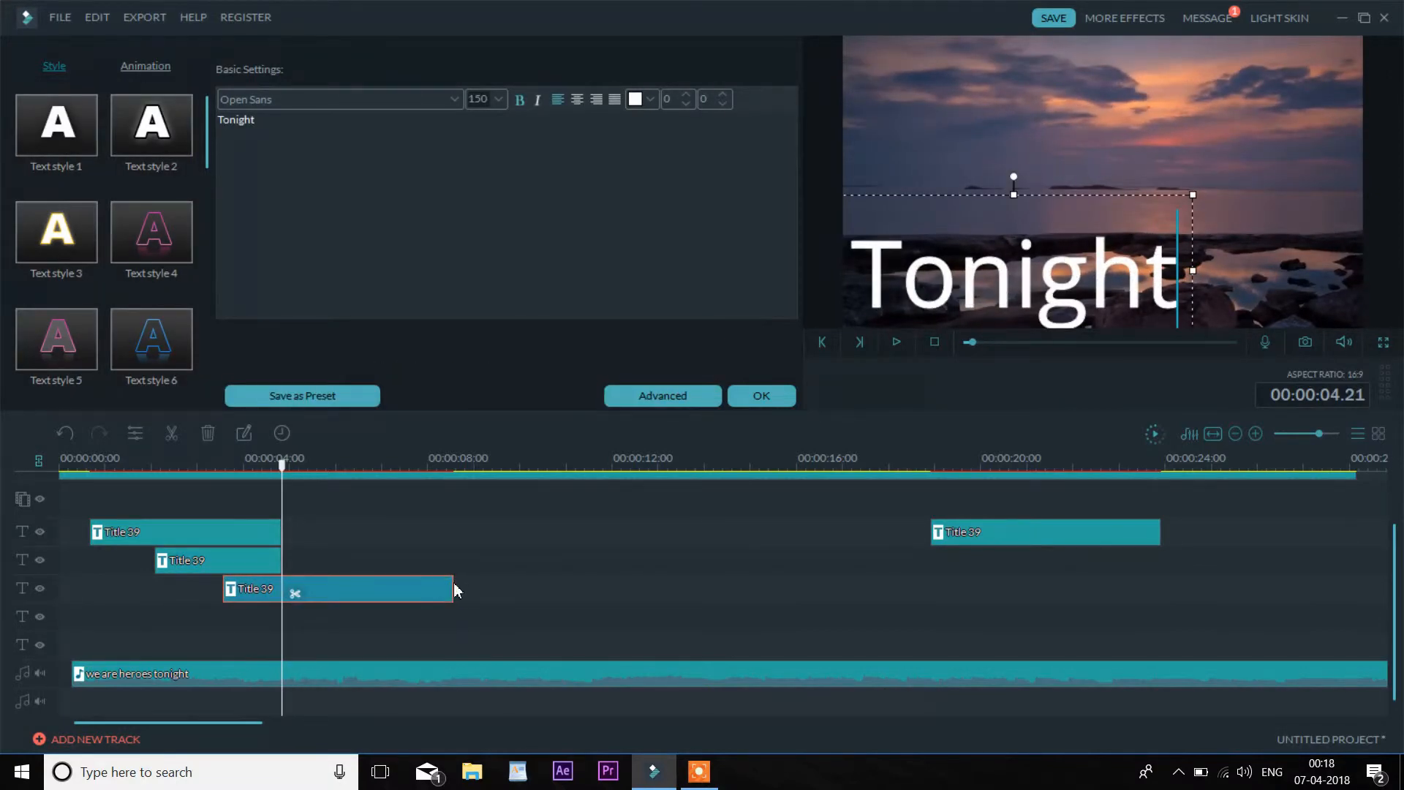
left_click_drag(453, 584, 281, 584)
left_click(746, 395)
Step: Preview the timing and move the "Tonight" title to start at 00:00:03.01 and "Heroes" at 00:00:01.20
left_click(896, 342)
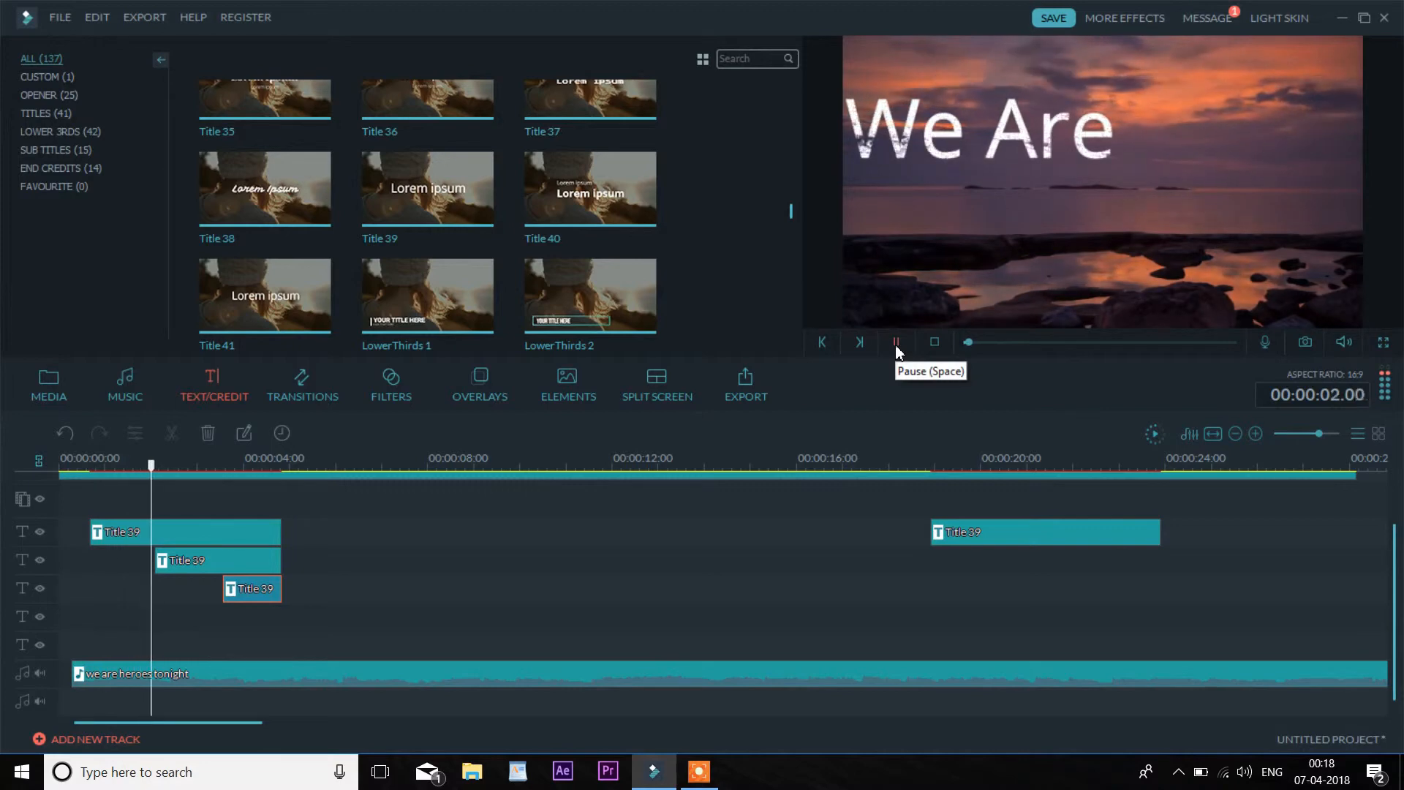
left_click(897, 344)
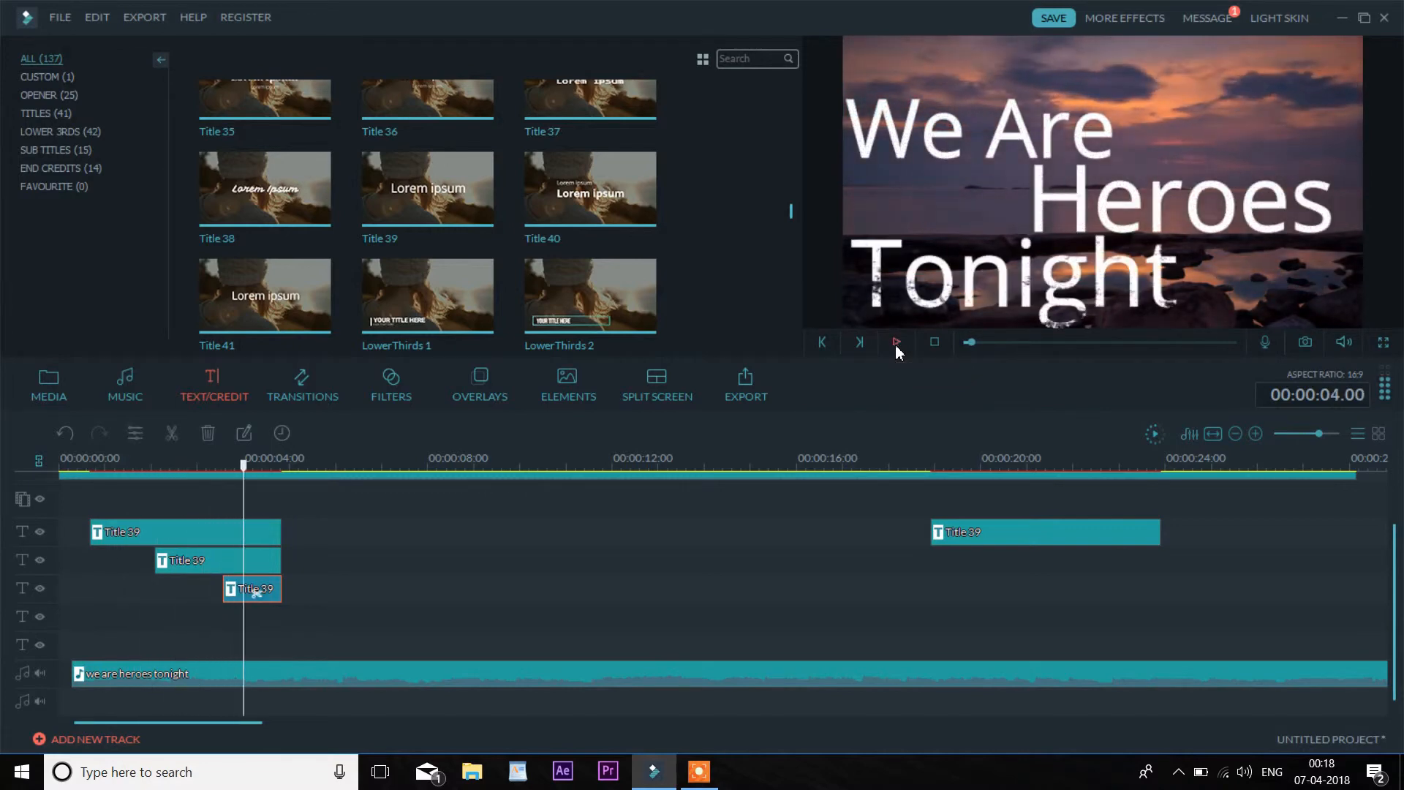
double_click(234, 596)
left_click_drag(234, 596, 182, 558)
Step: Apply the Fade animation to the "We Are" title
left_click(199, 530)
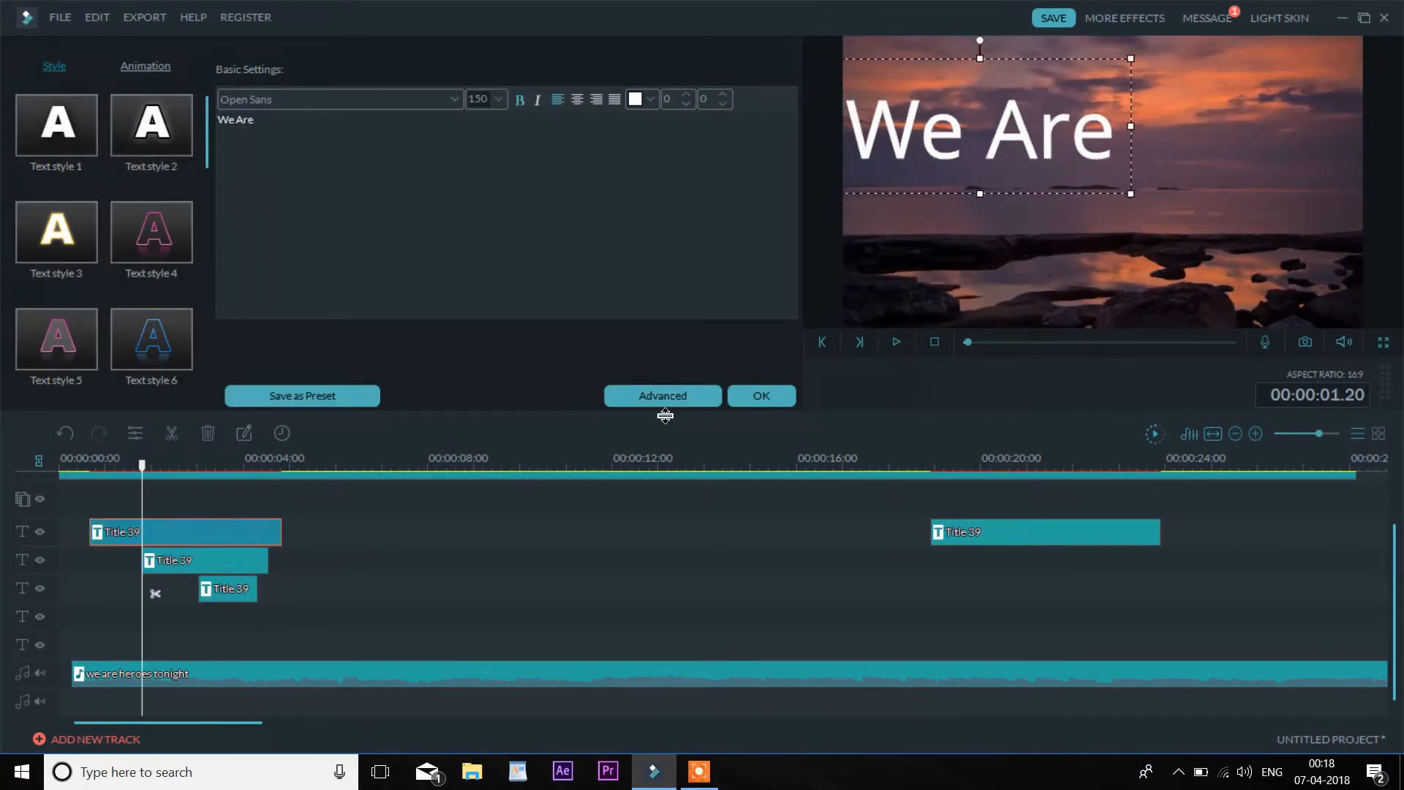
left_click(130, 65)
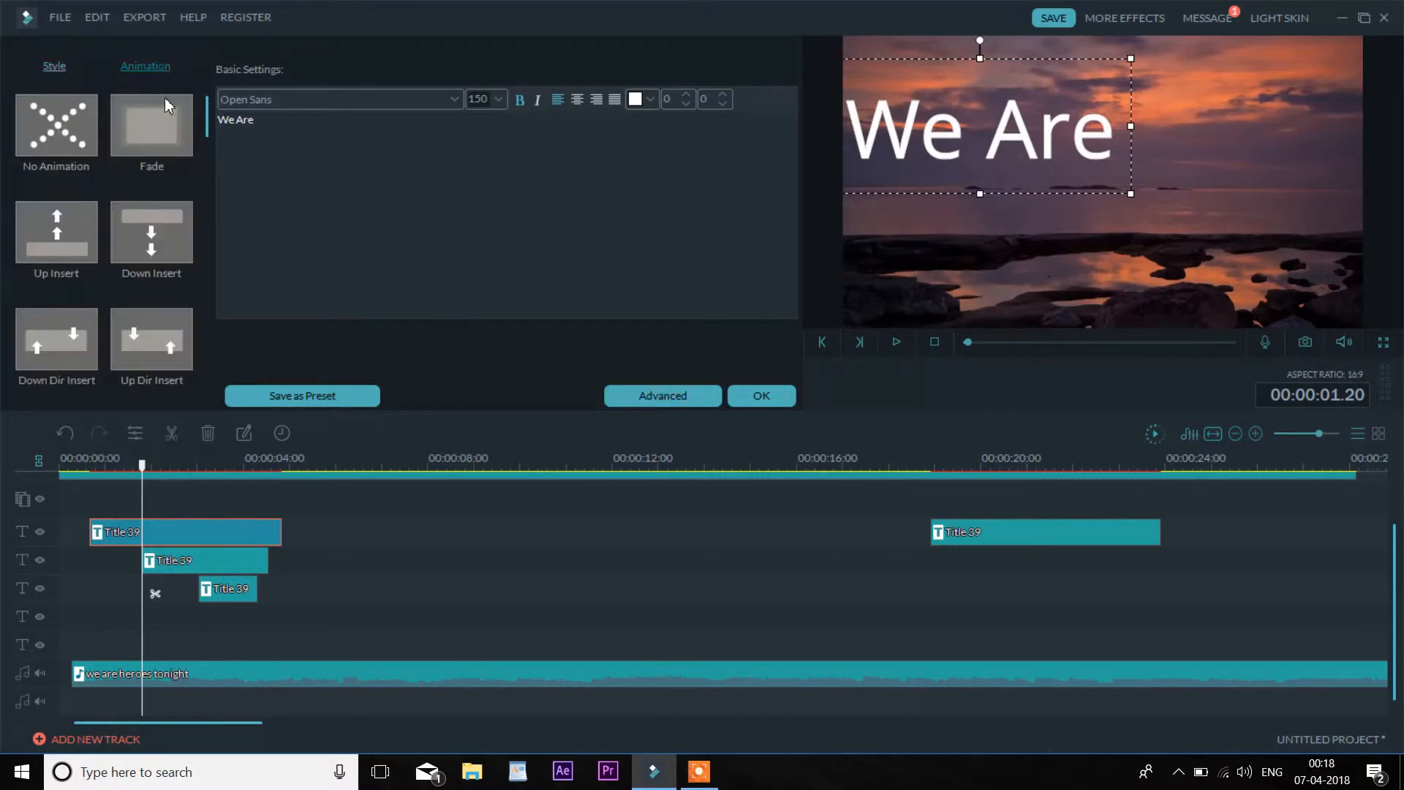
left_click(152, 128)
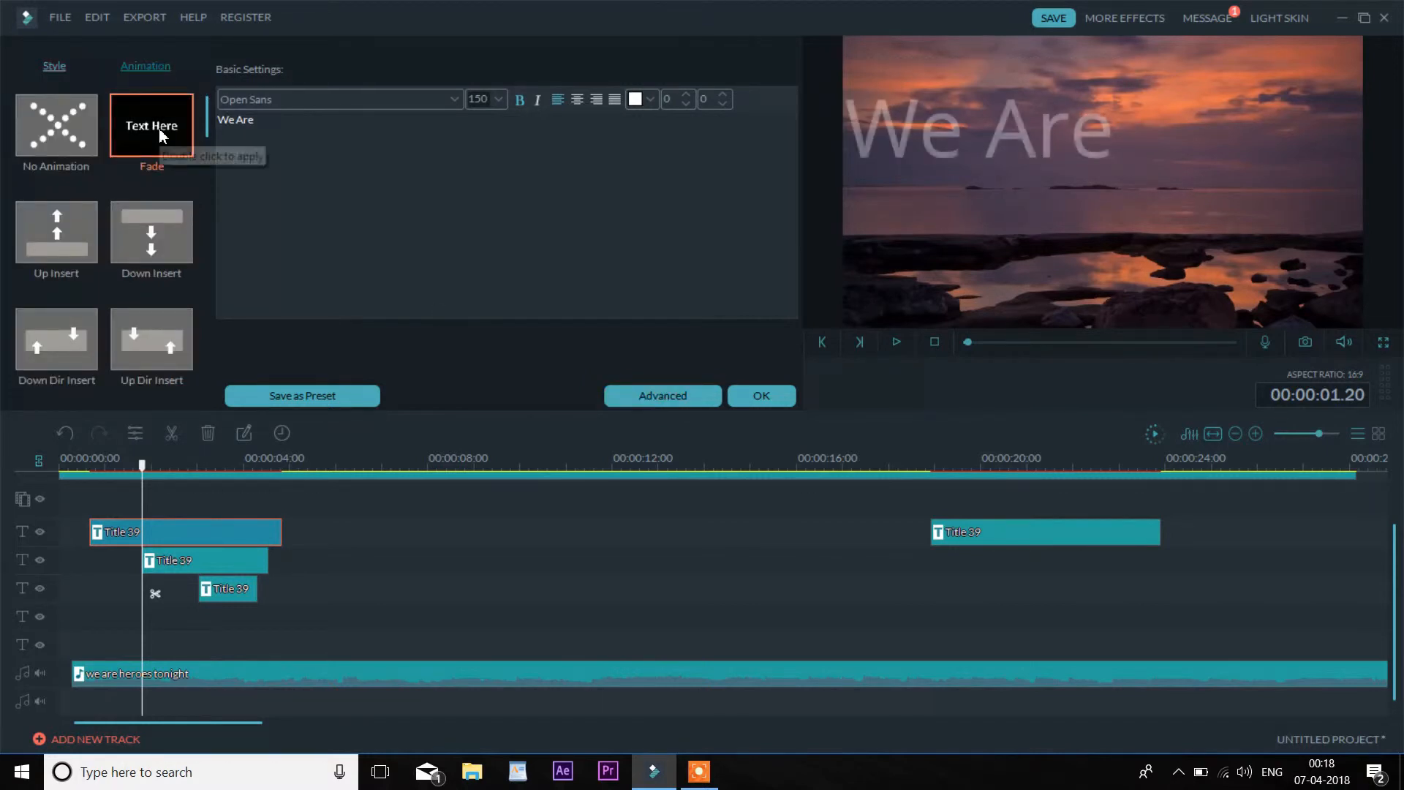
left_click(762, 395)
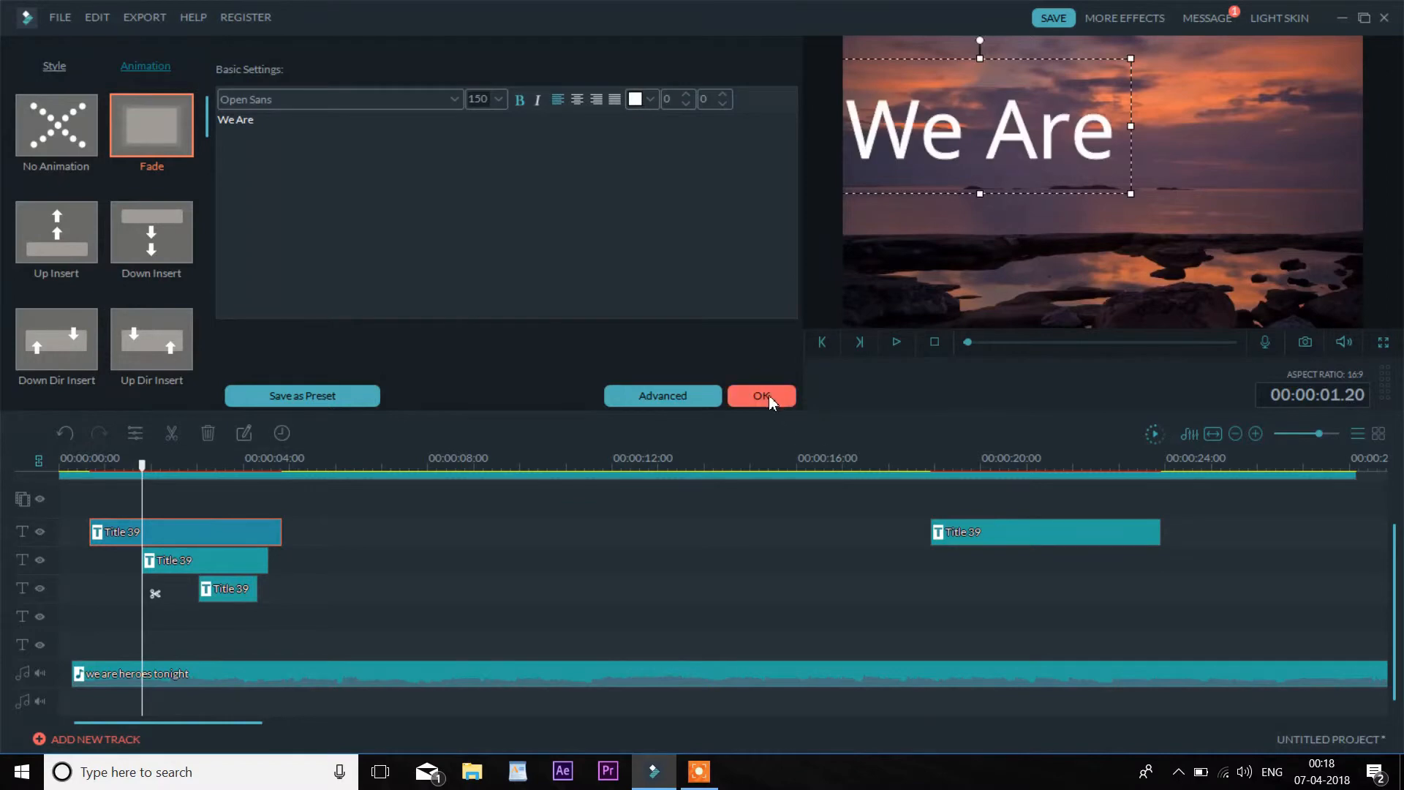
Step: Shorten the "We Are" title and extend "Tonight" so that both end together with the "Heroes" title
double_click(230, 560)
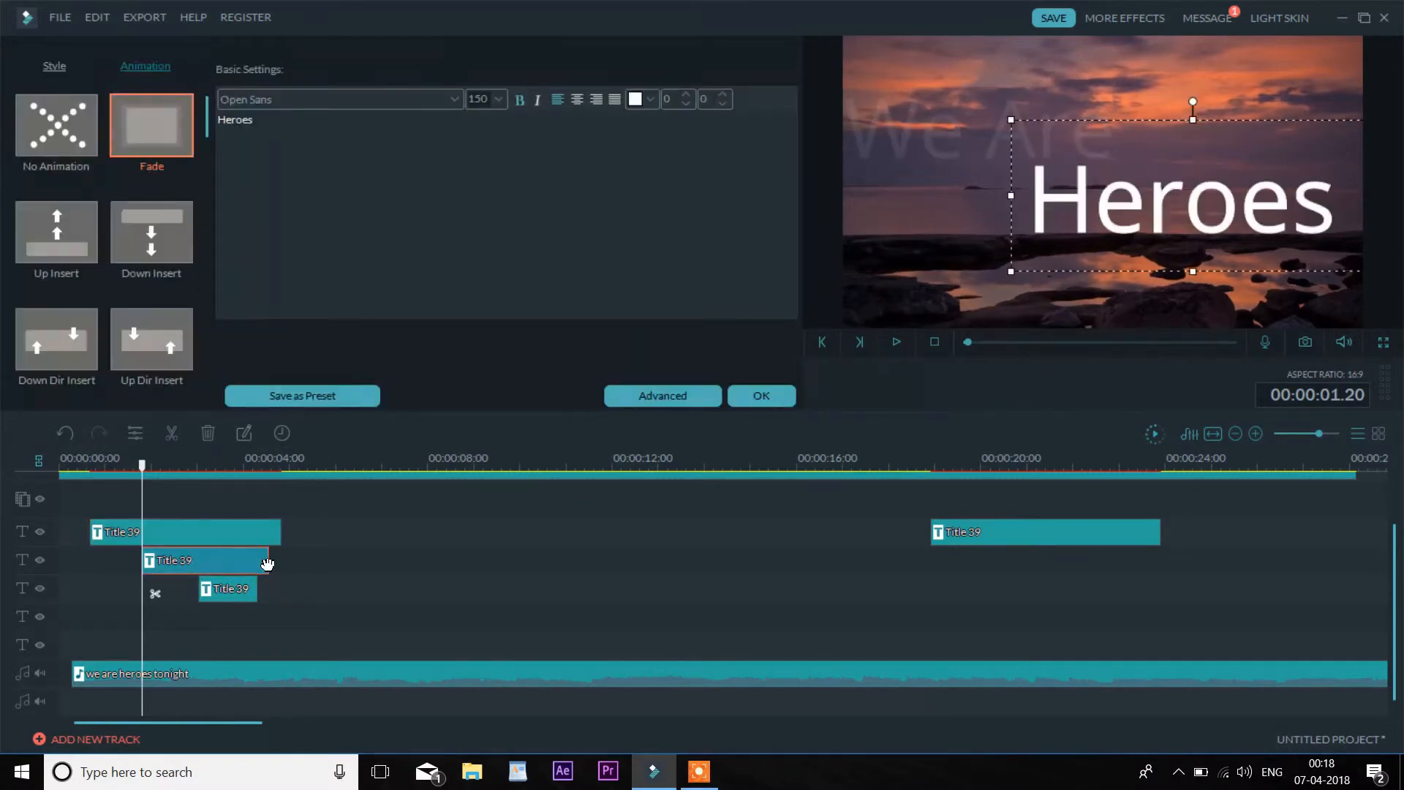
left_click(274, 532)
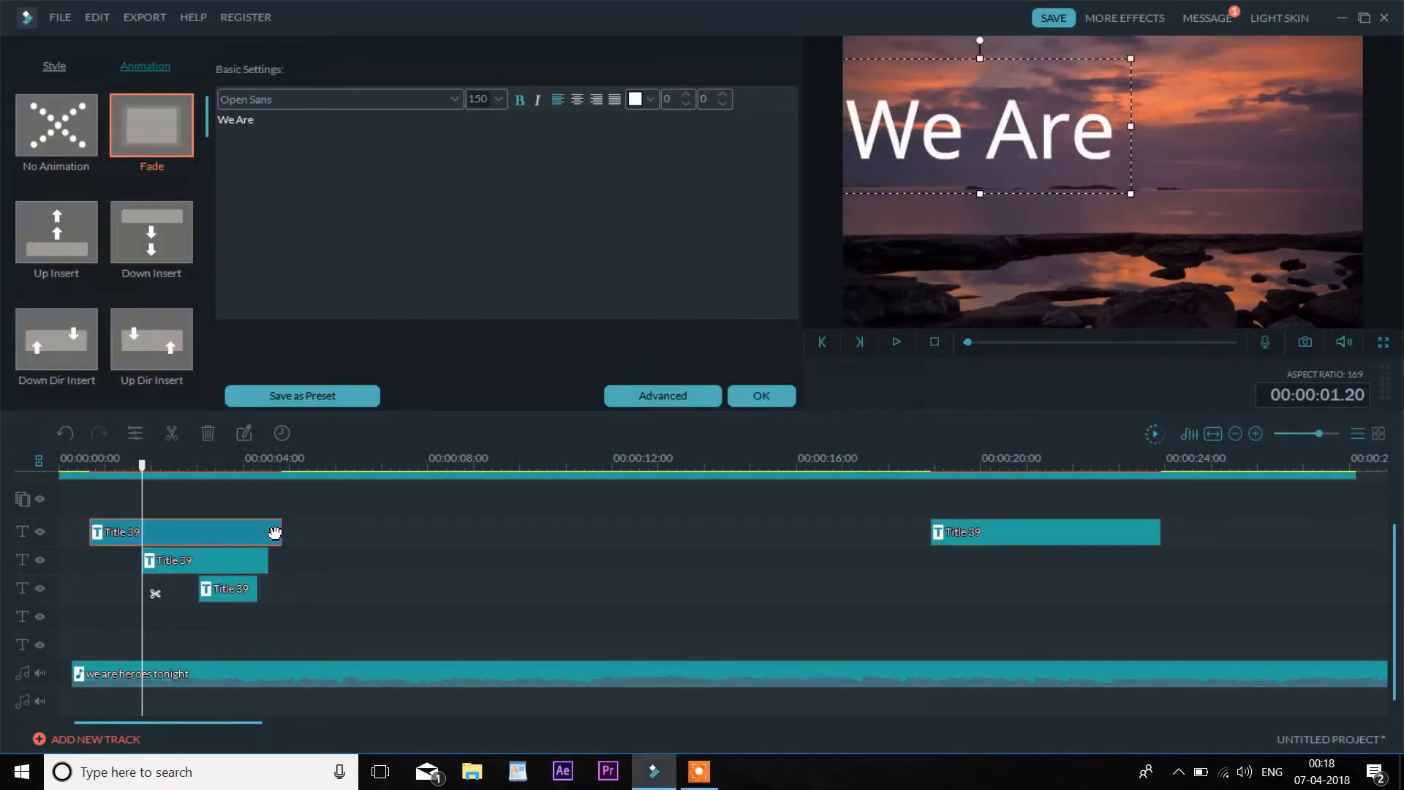
left_click_drag(282, 530, 268, 531)
left_click_drag(256, 589, 269, 589)
Step: Apply the Fade animation to the "Heroes" and "Tonight" titles
double_click(230, 561)
left_click(762, 396)
double_click(250, 589)
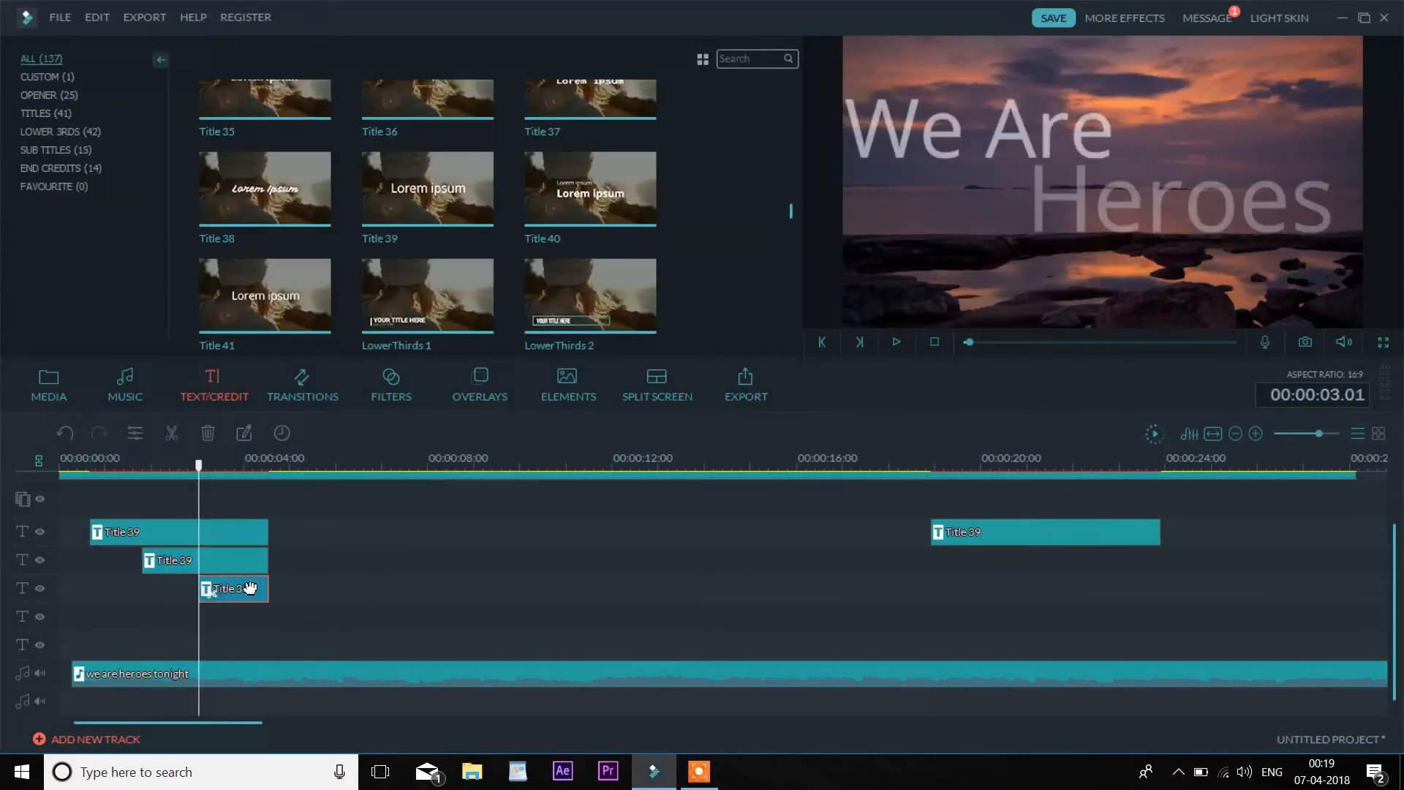
left_click(761, 395)
Step: Preview the fading titles from the start and shorten the animation time of "We Are" in the advanced text editor
left_click_drag(203, 469, 62, 480)
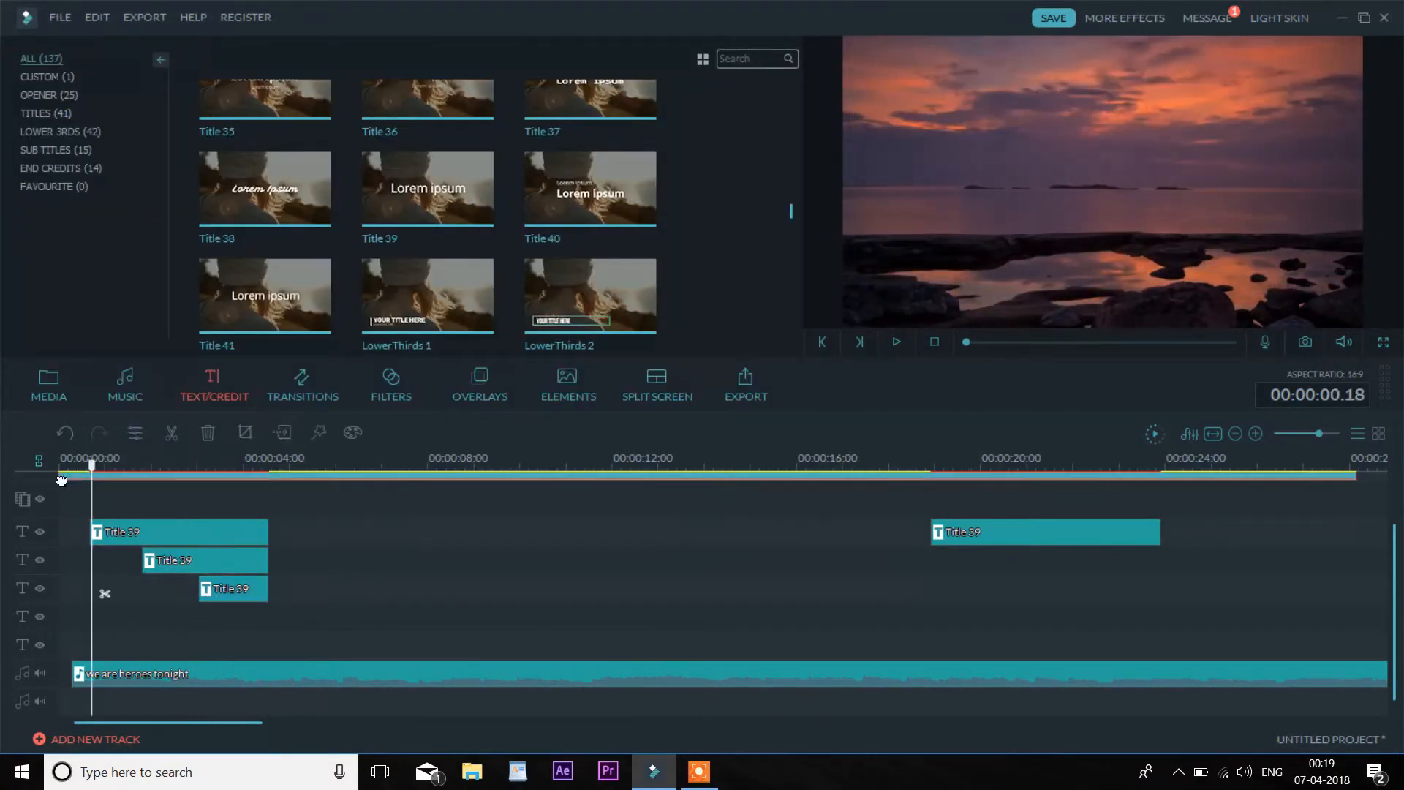
left_click(897, 344)
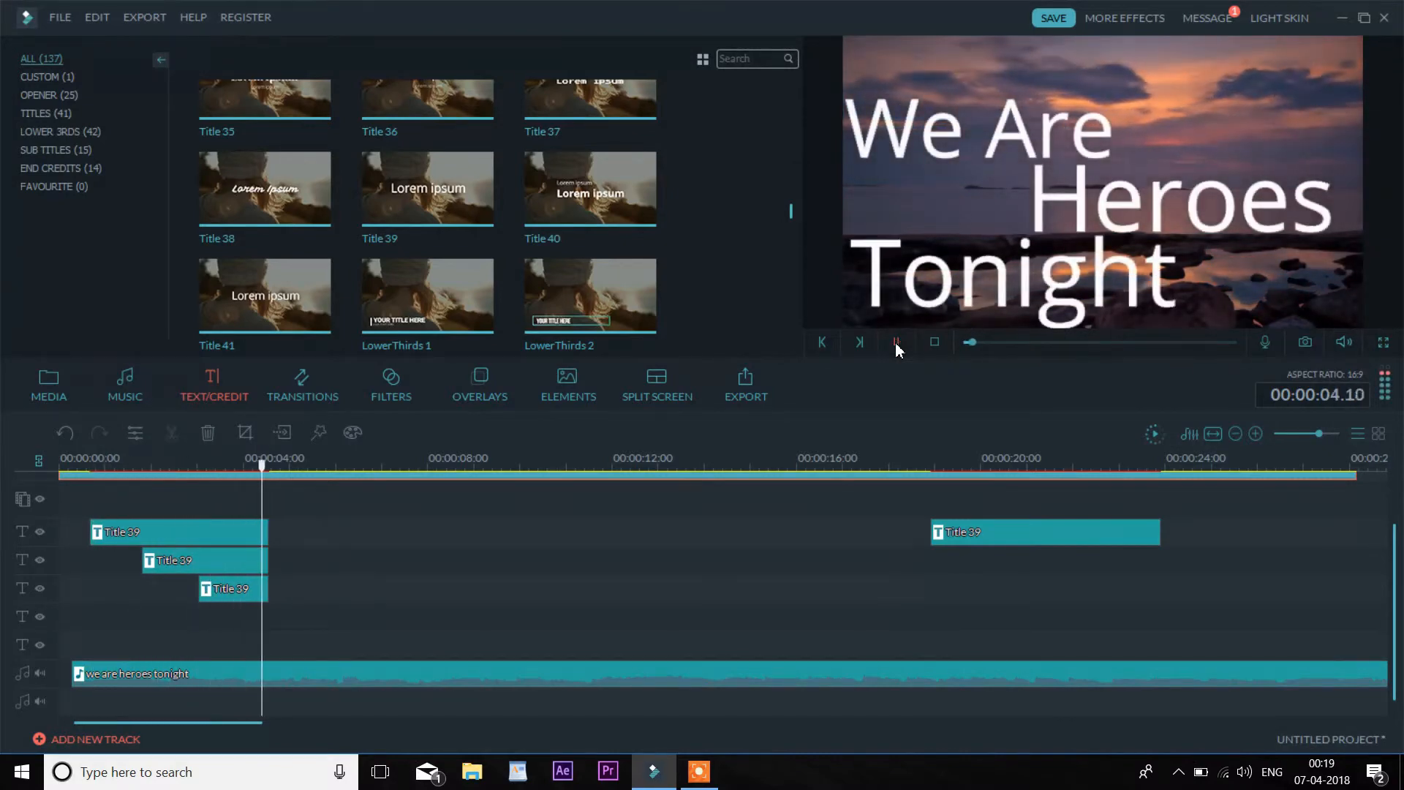
left_click(897, 343)
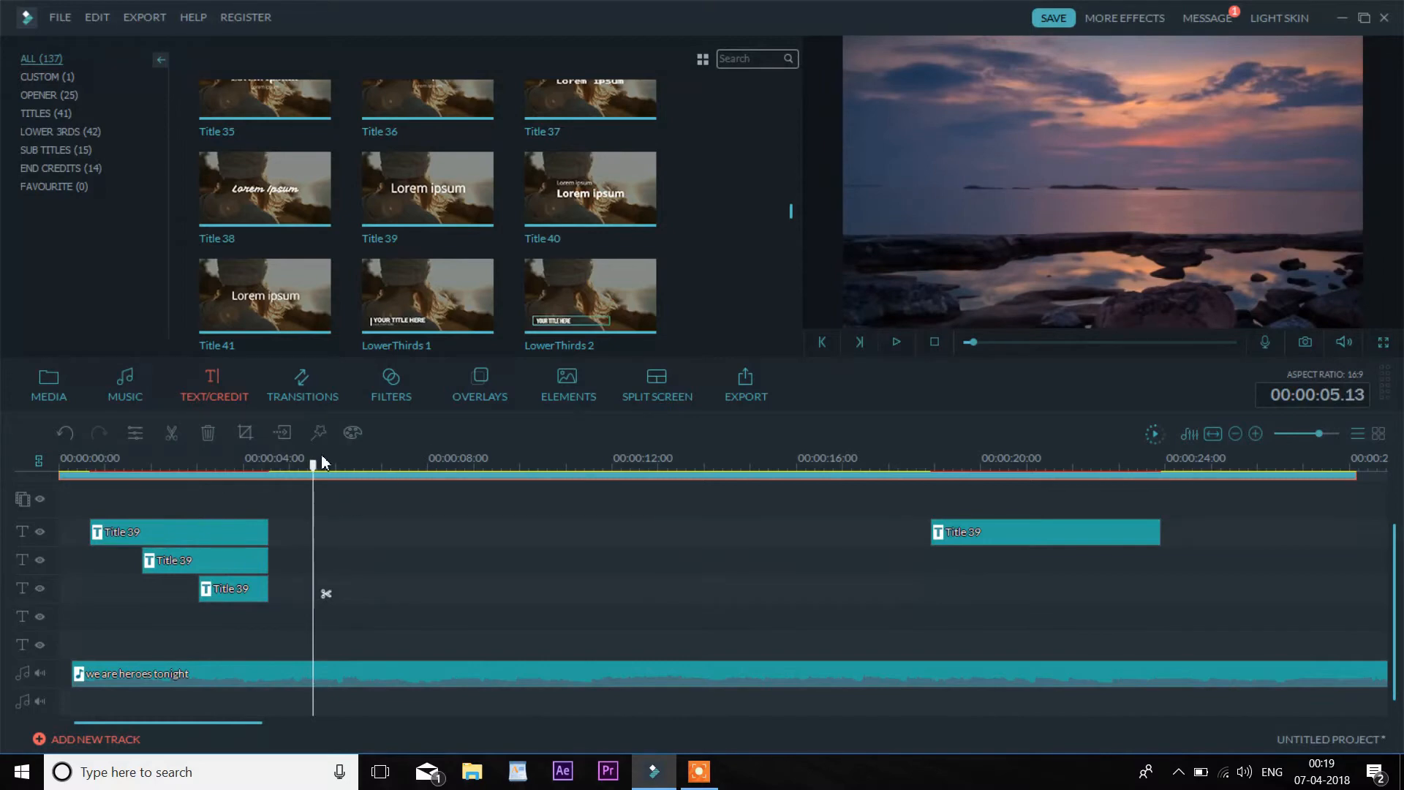
left_click_drag(313, 464, 91, 497)
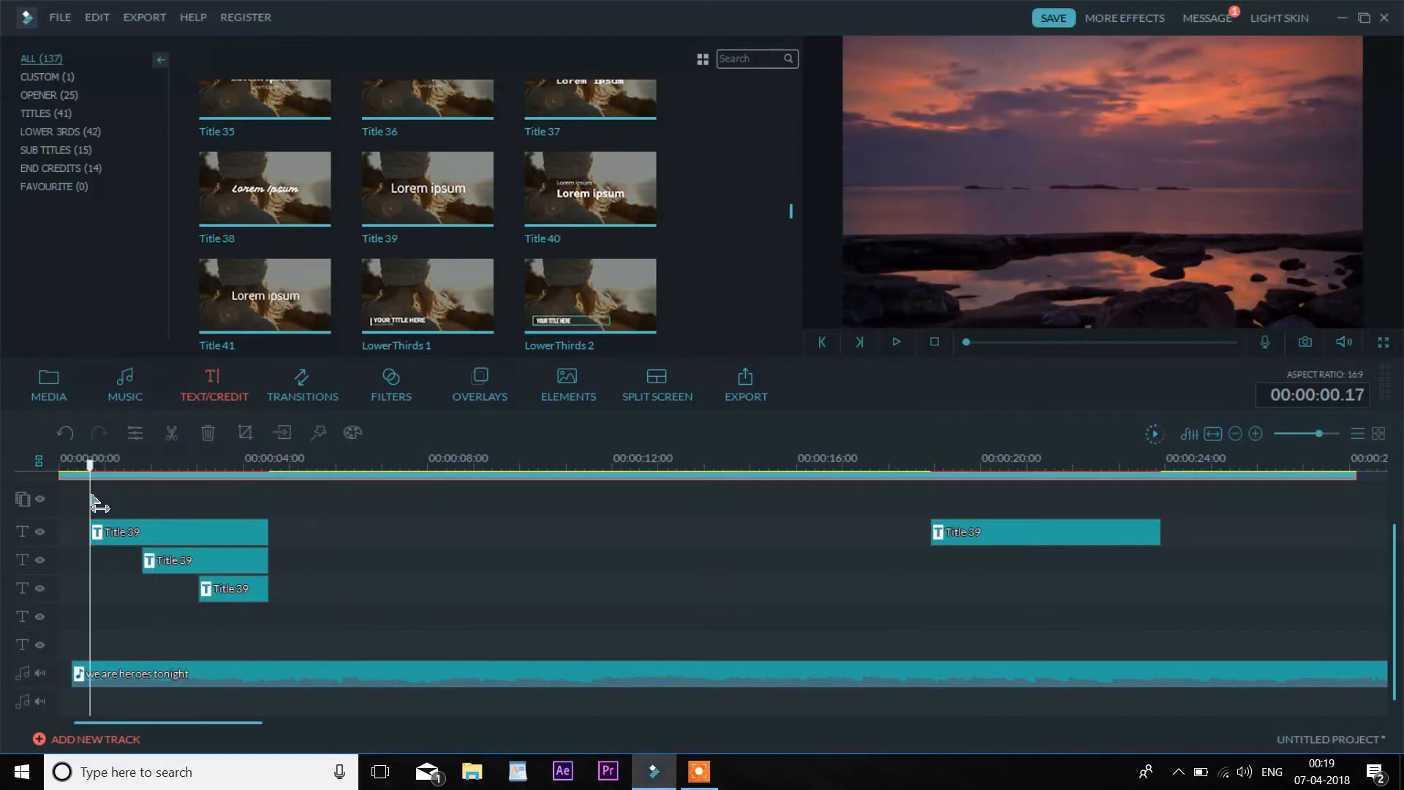
double_click(128, 531)
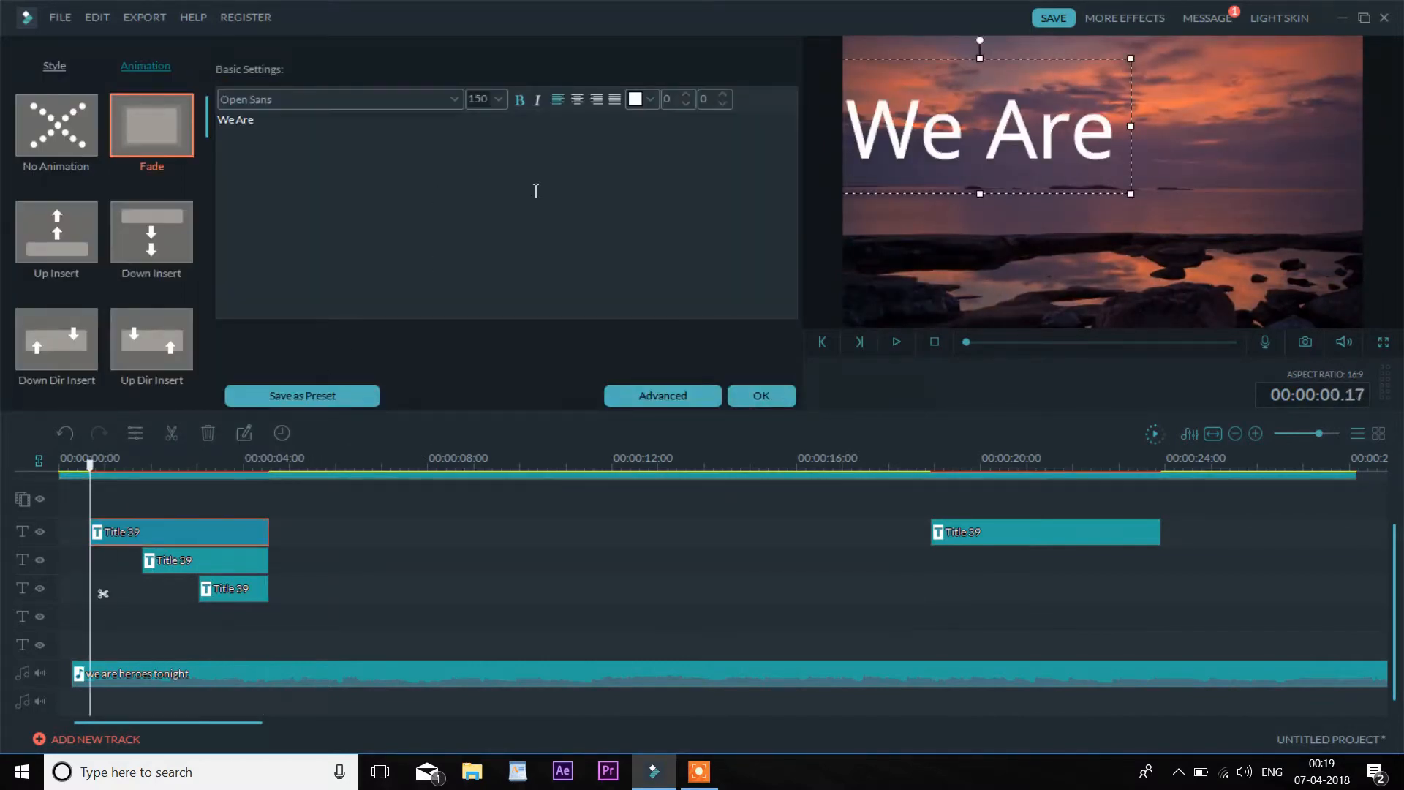
left_click(665, 396)
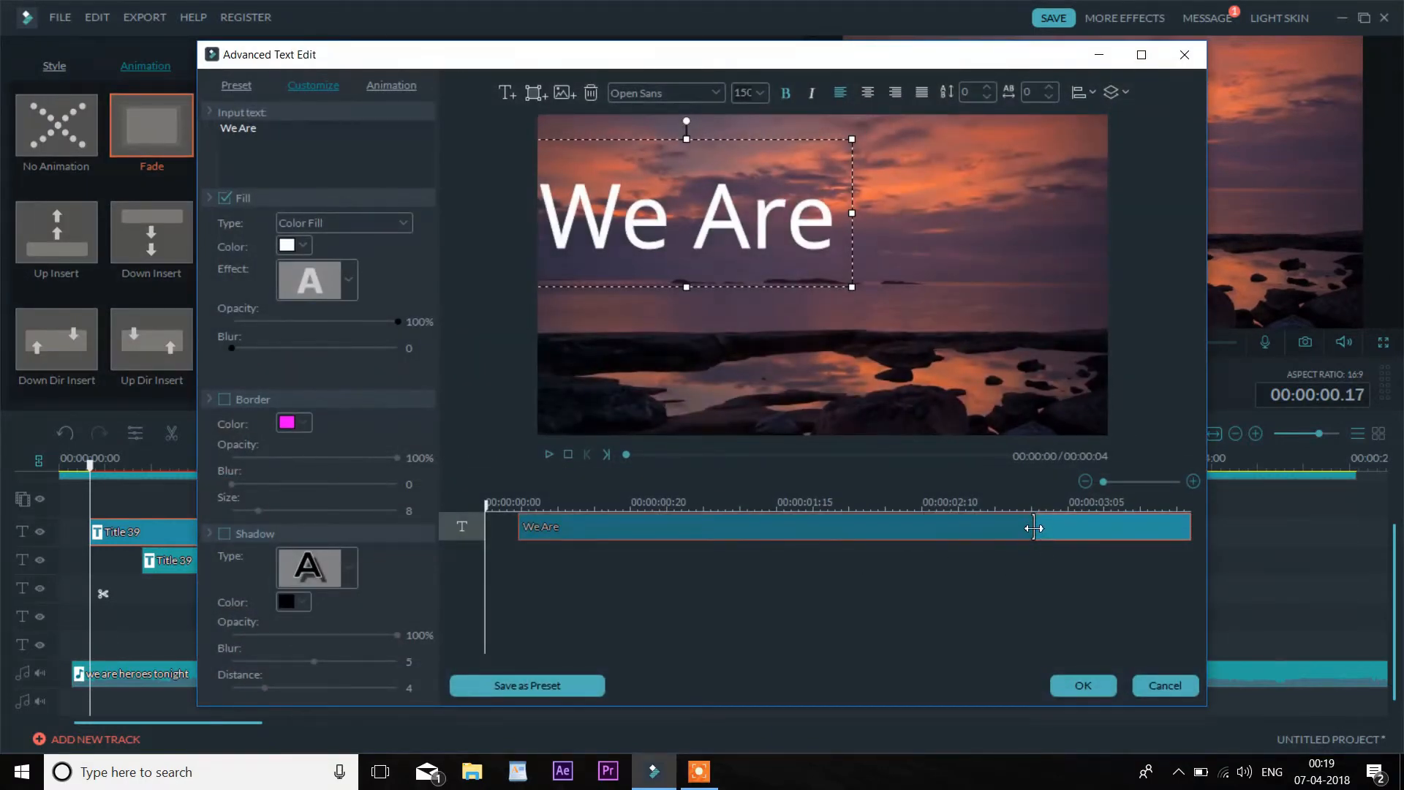
left_click_drag(1034, 527, 680, 519)
left_click(1083, 686)
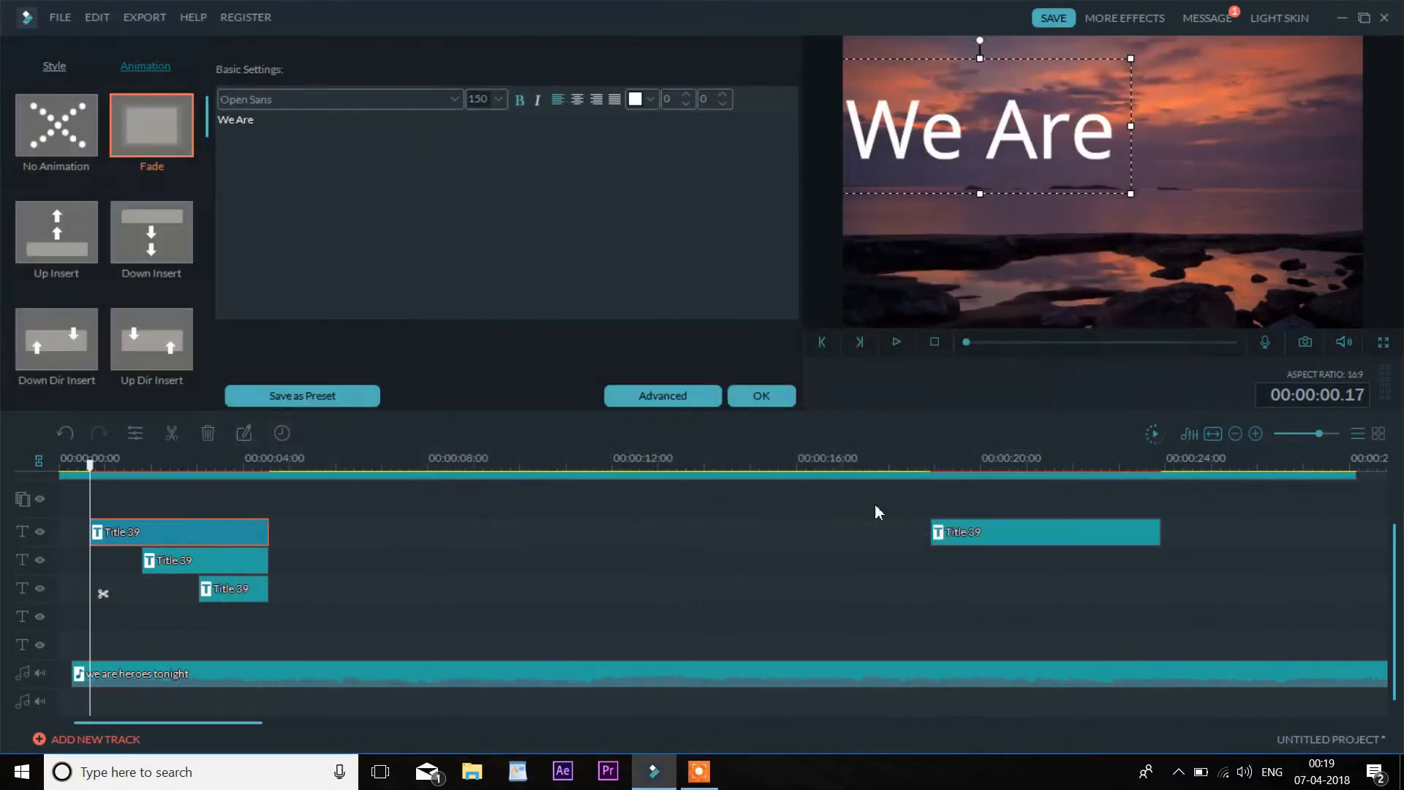
left_click(777, 396)
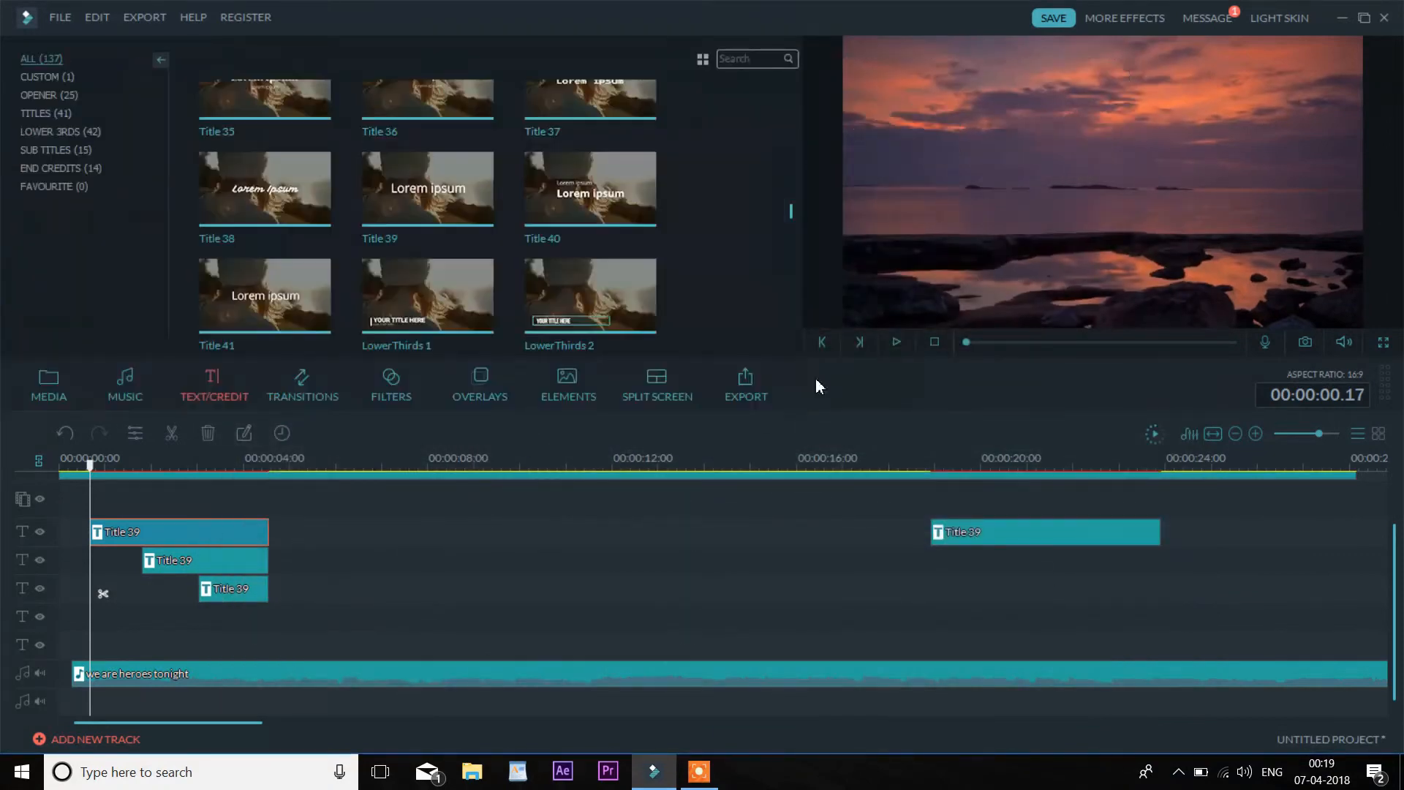
Step: Play the titles again and shorten the animation time of the "Heroes" title in the advanced text editor
left_click(896, 345)
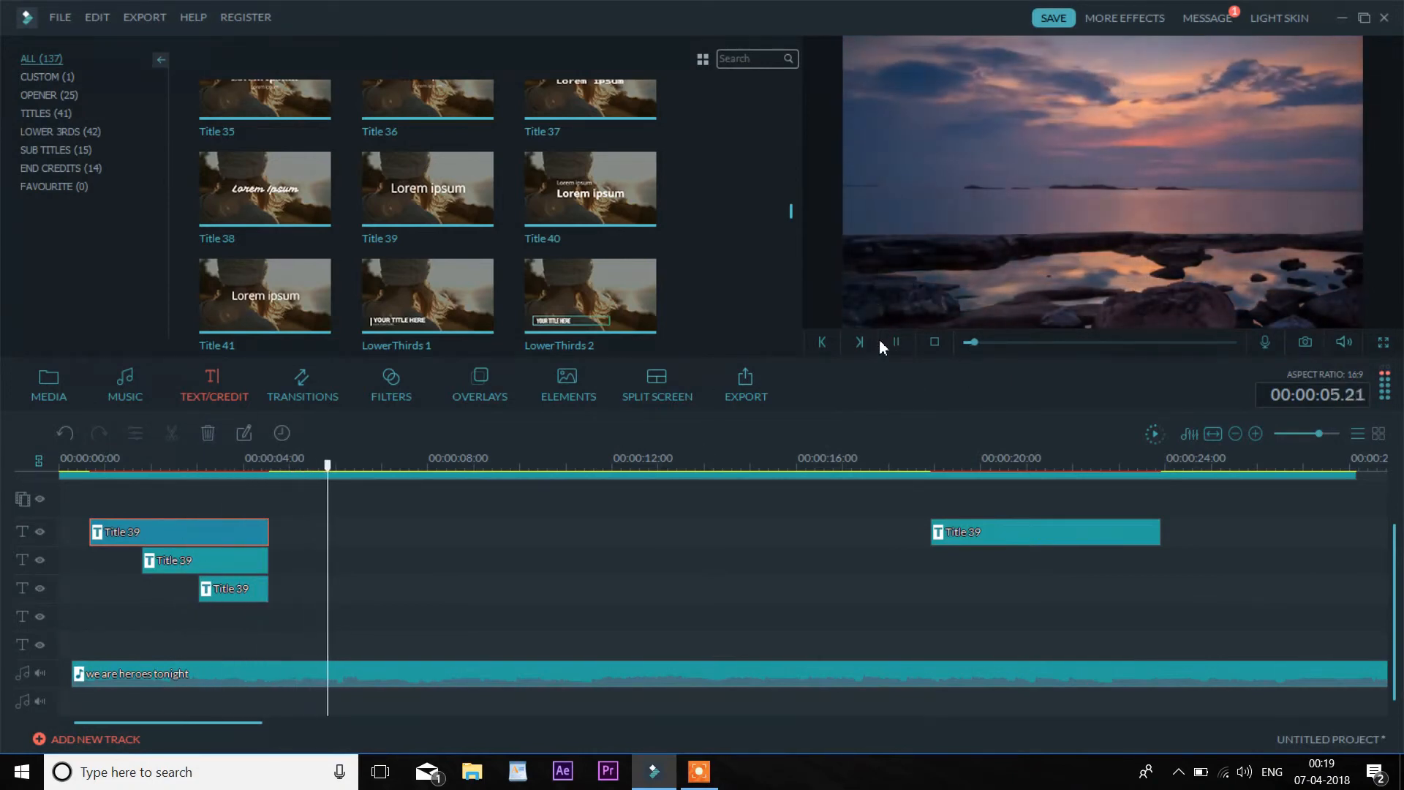
left_click(897, 344)
double_click(236, 566)
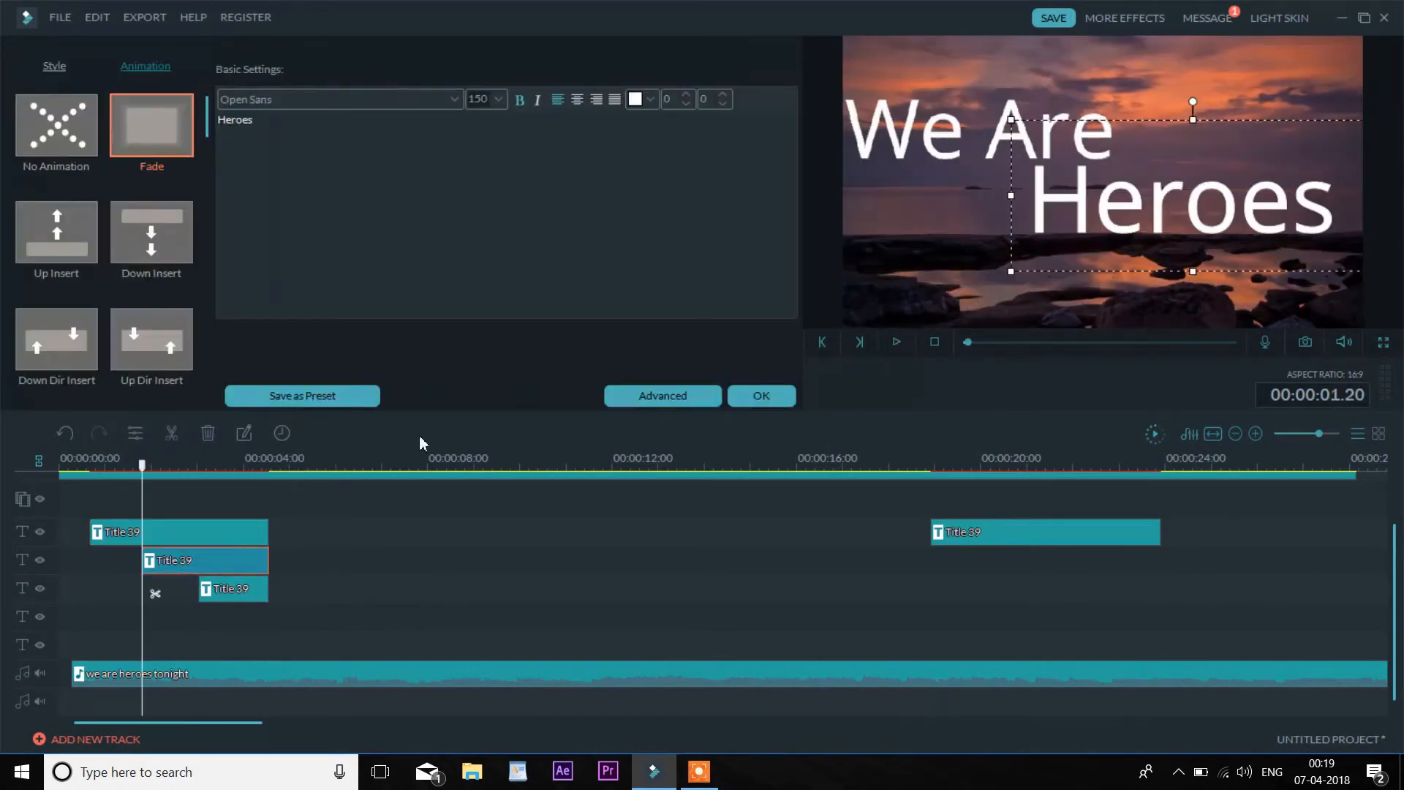
left_click(662, 396)
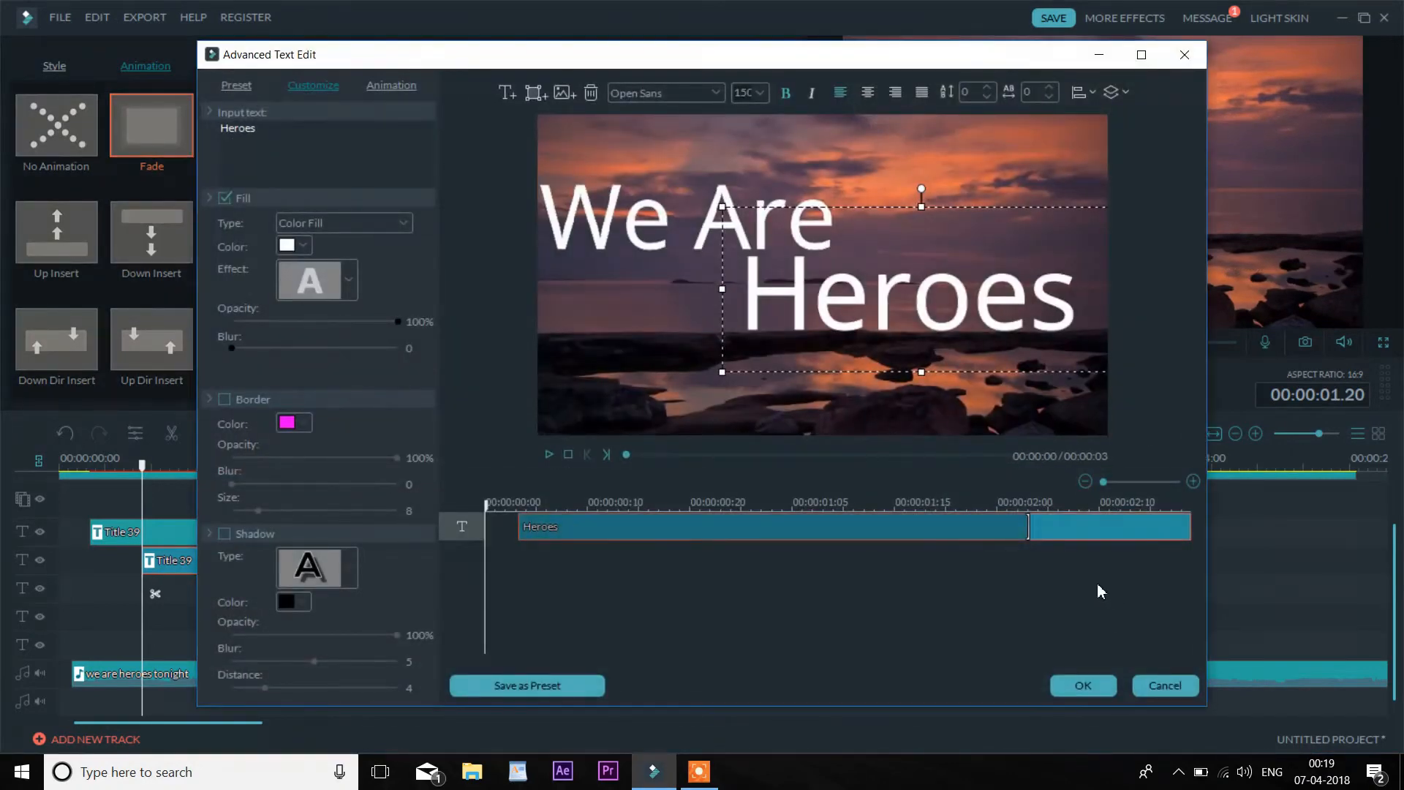
left_click_drag(1030, 526, 722, 506)
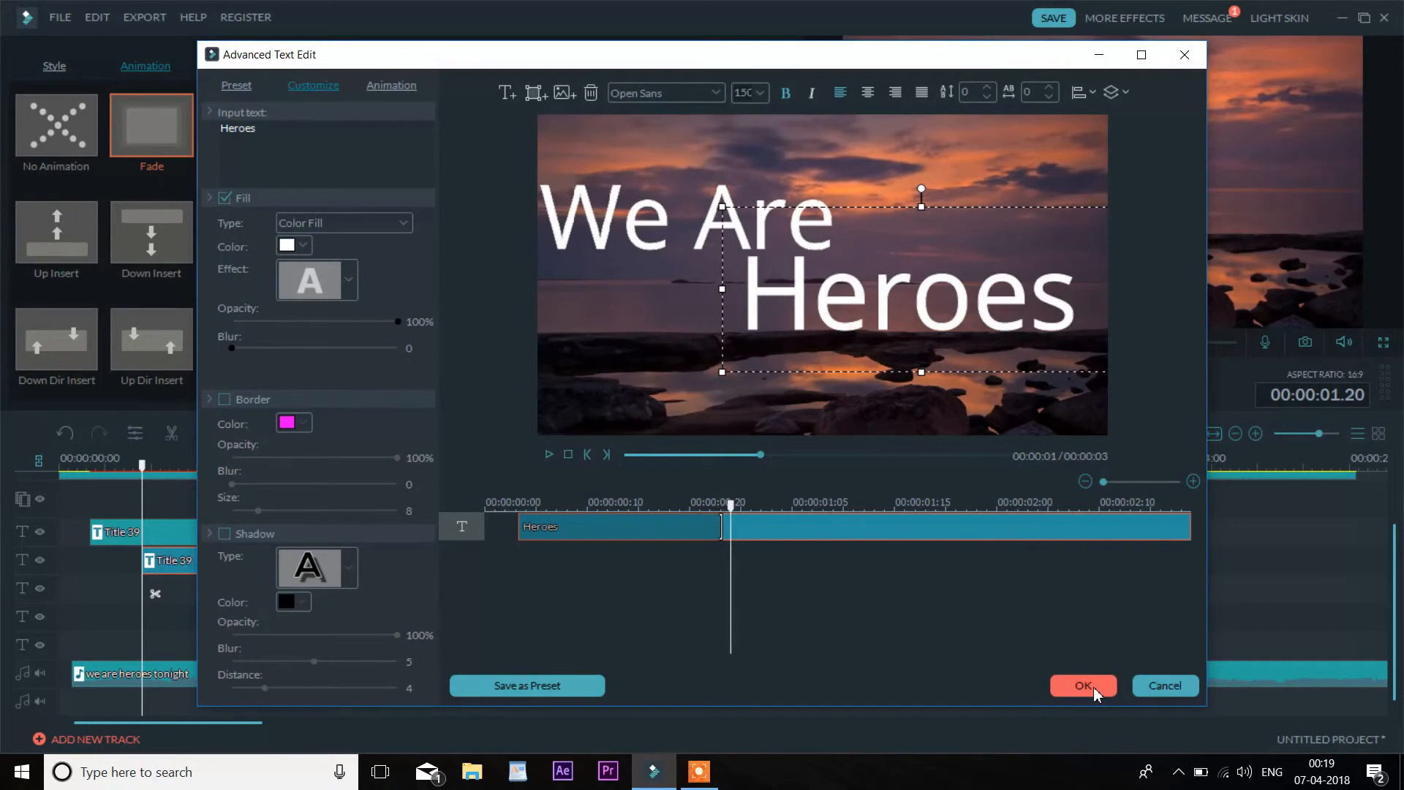
left_click(1095, 689)
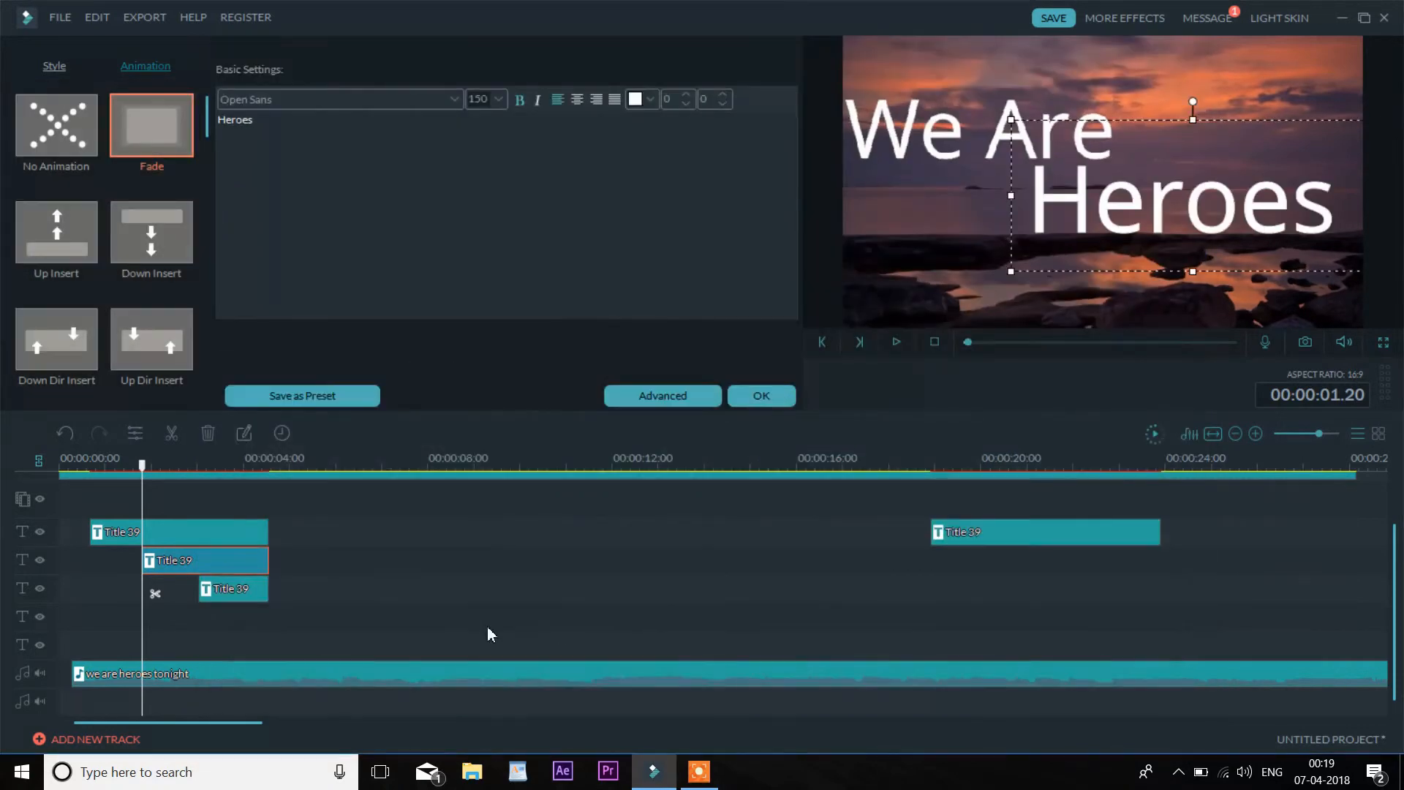
Step: Shorten the animation time of the "Tonight" title in the advanced text editor
double_click(230, 593)
left_click(622, 476)
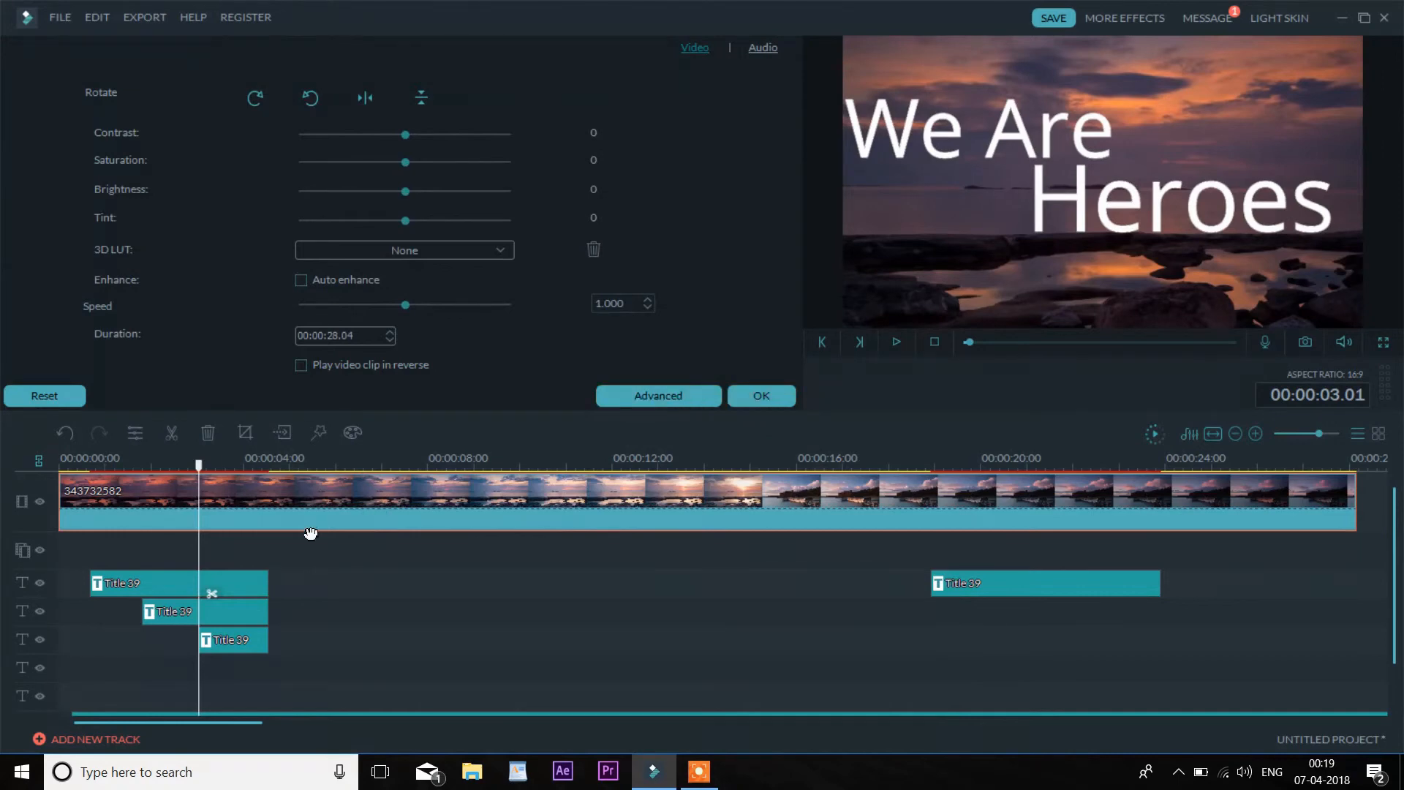
double_click(236, 639)
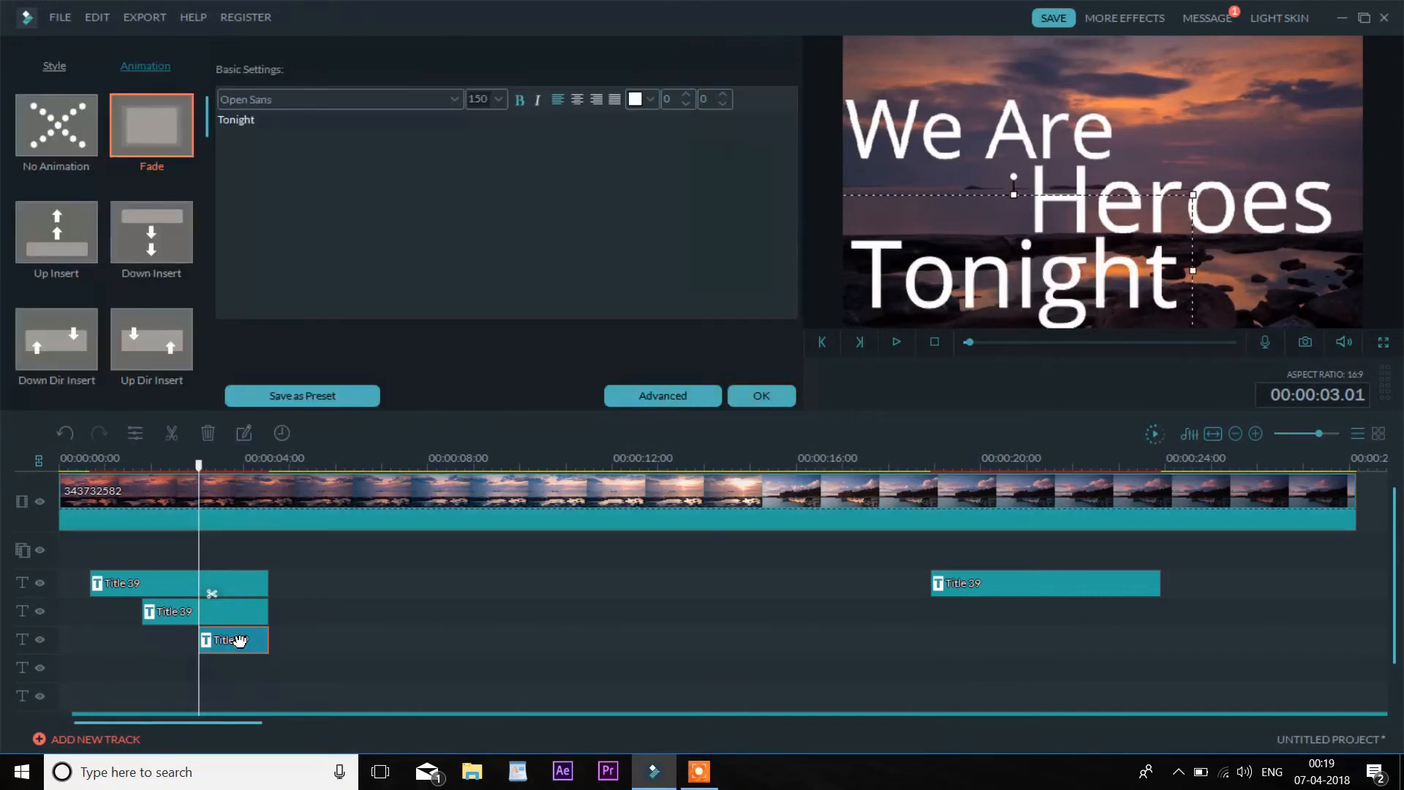
left_click(680, 400)
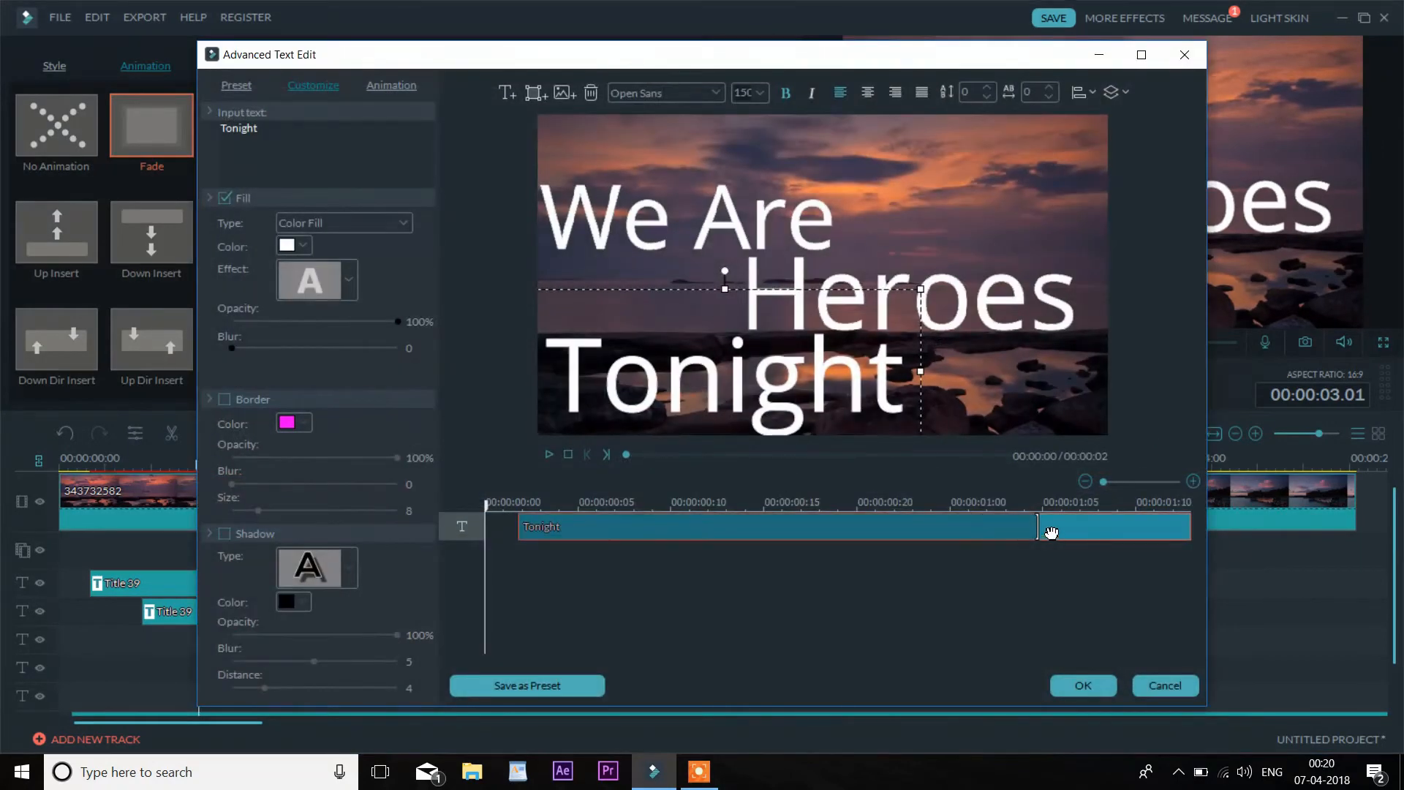
left_click_drag(1038, 532, 704, 521)
left_click(1083, 682)
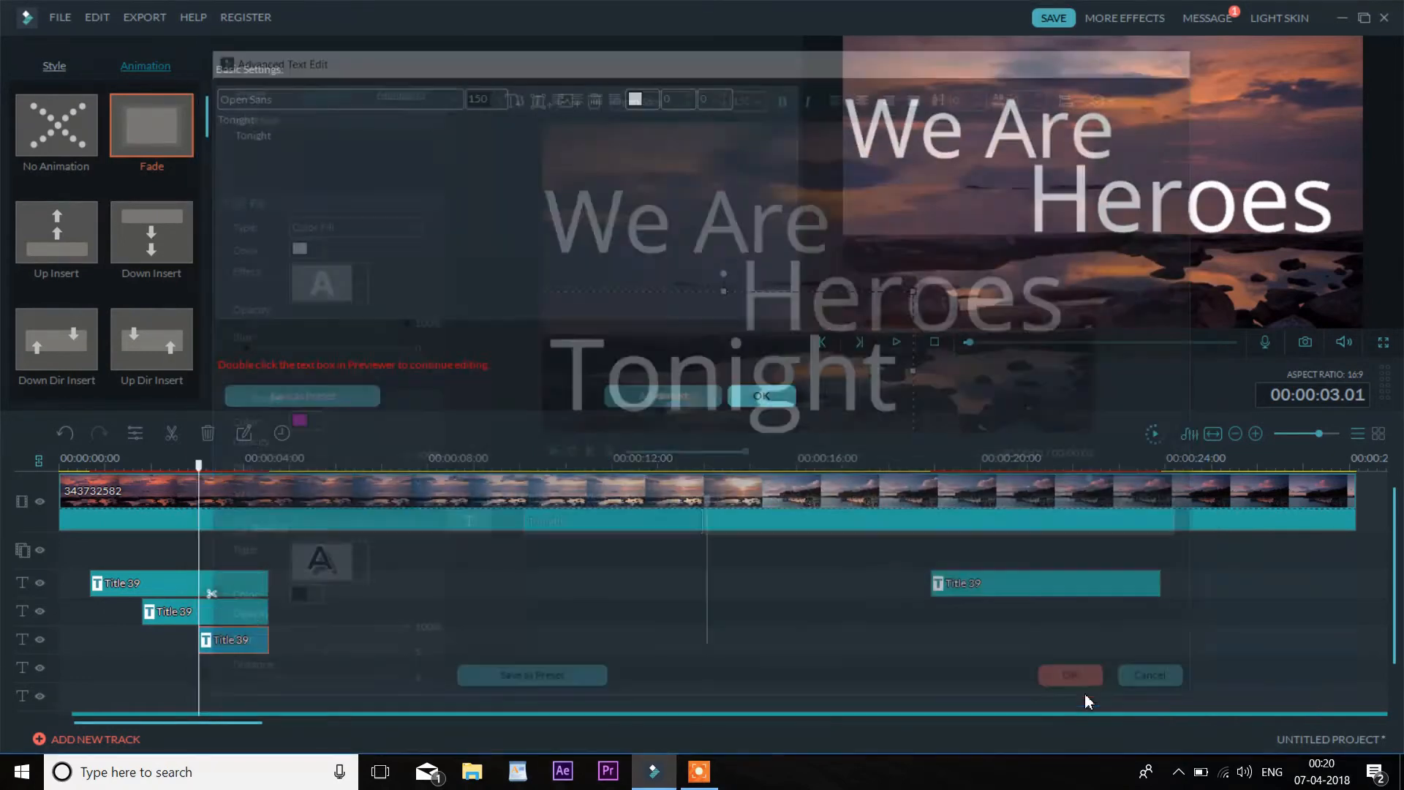
left_click(753, 393)
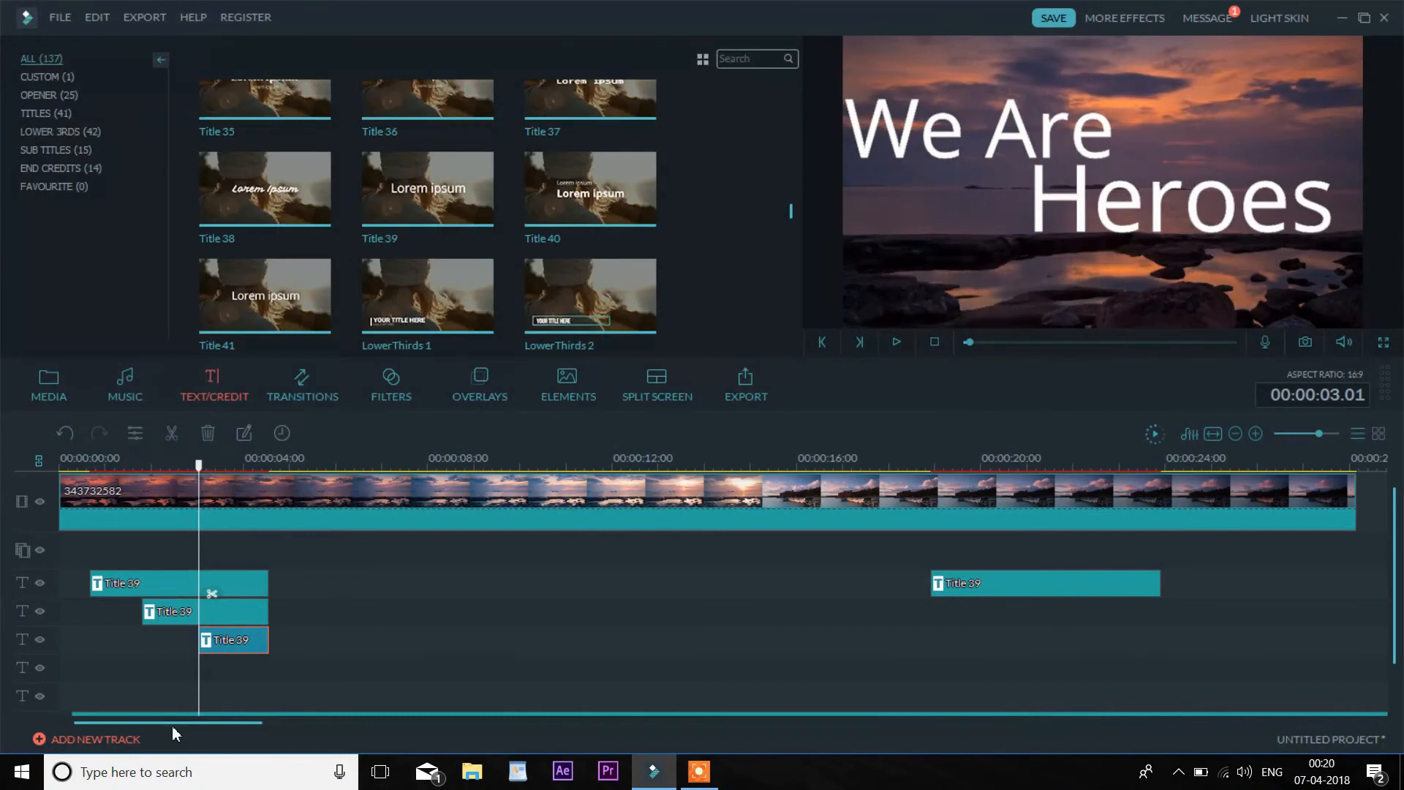
Step: Play back the "We Are", "Heroes" and "Tonight" titles from the beginning to check their shortened fades
left_click_drag(204, 468, 62, 468)
left_click(895, 346)
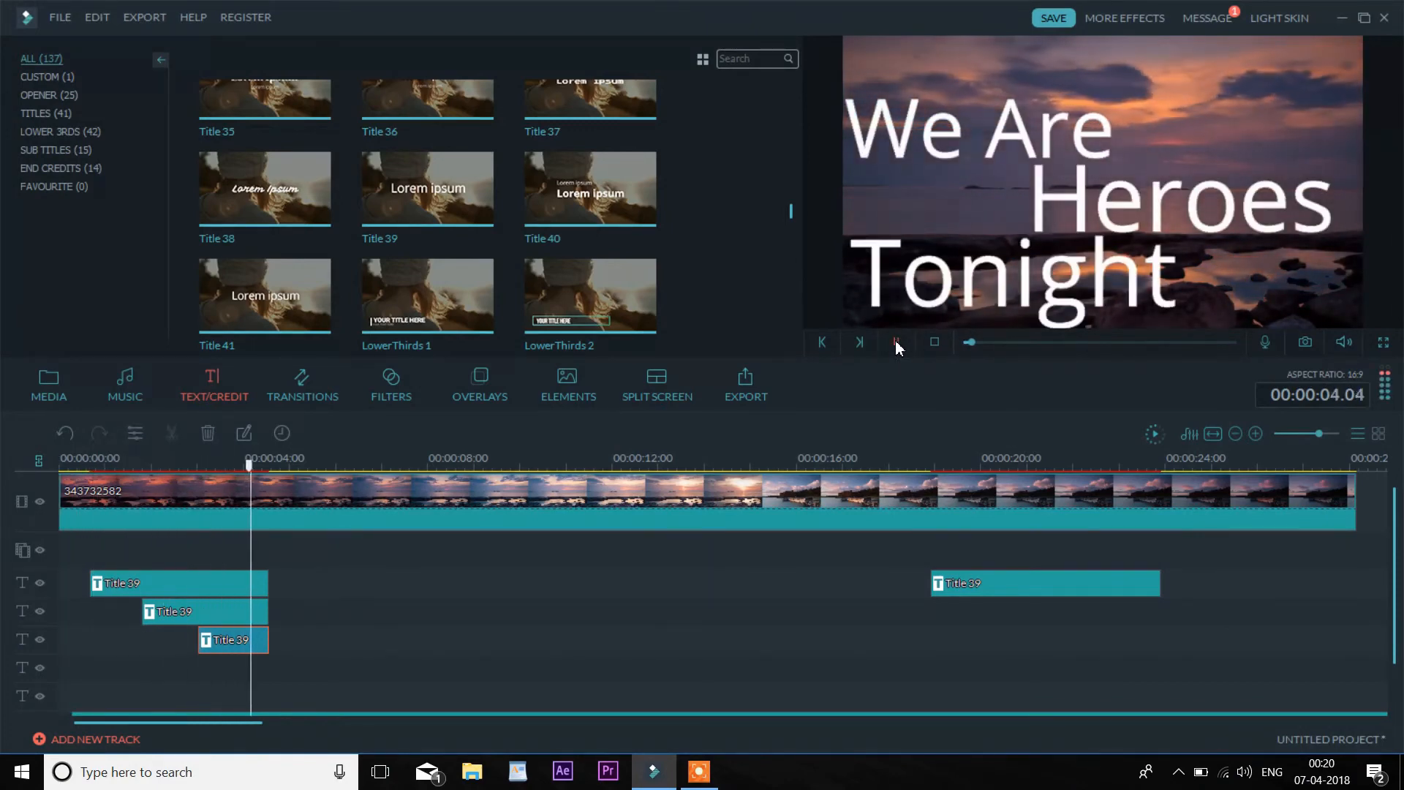
left_click(898, 343)
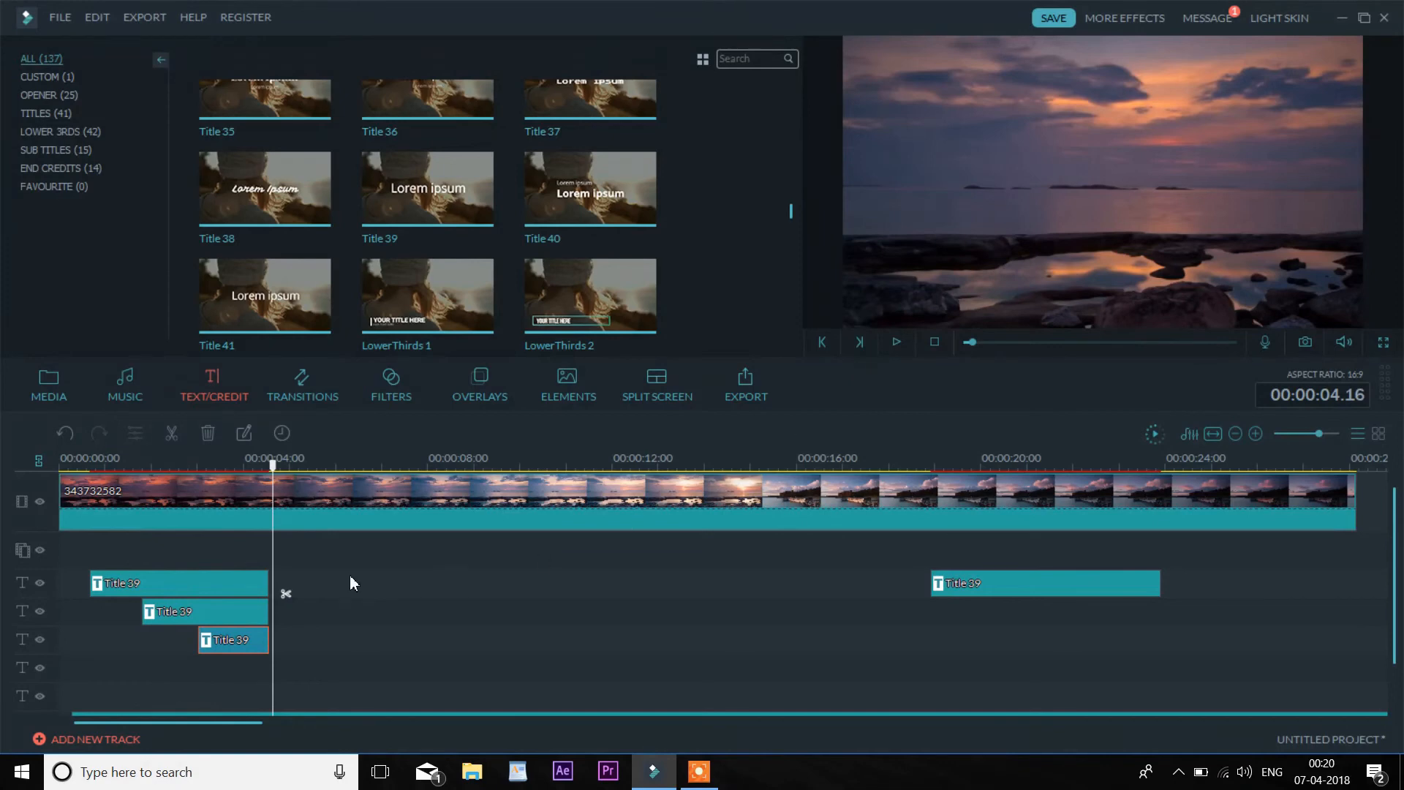
key("space")
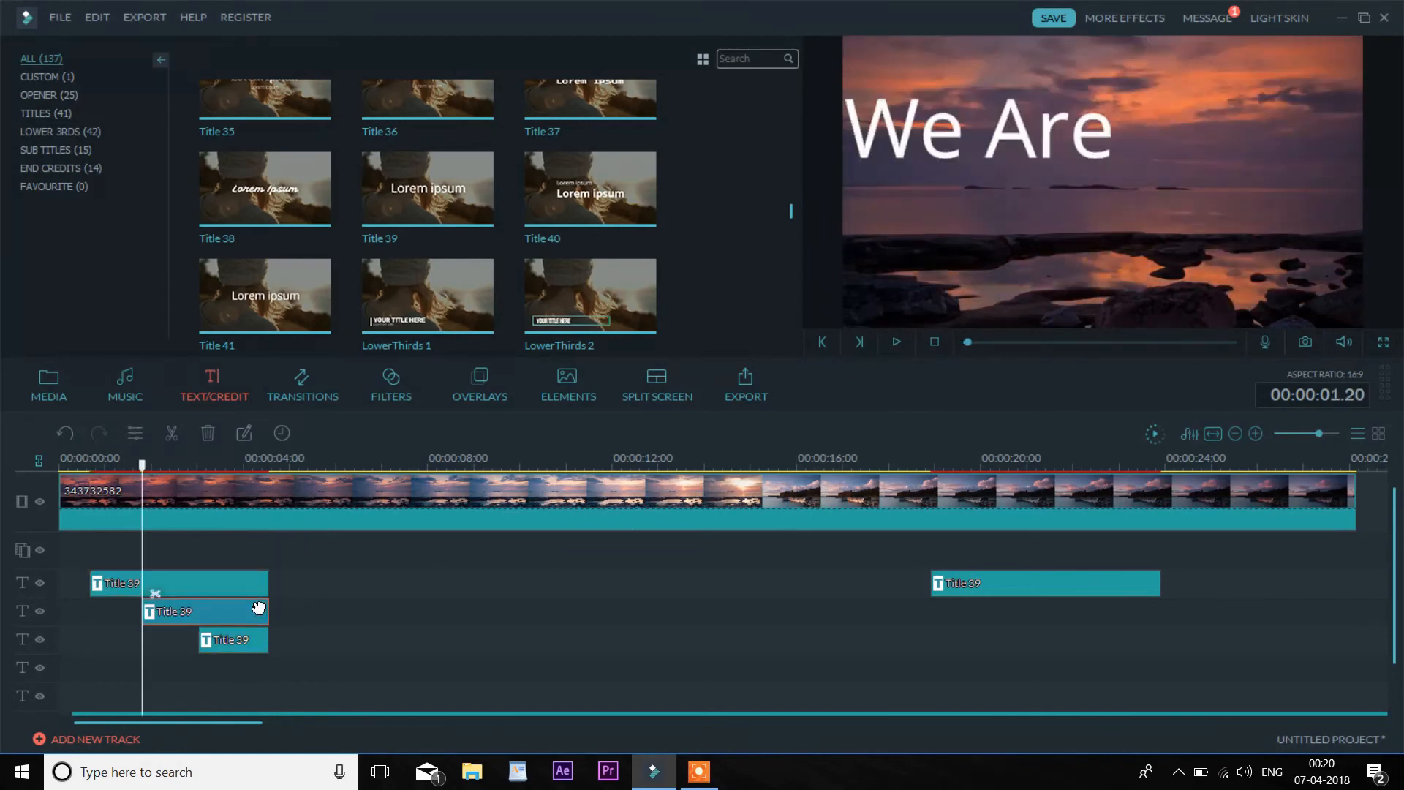
left_click(237, 670)
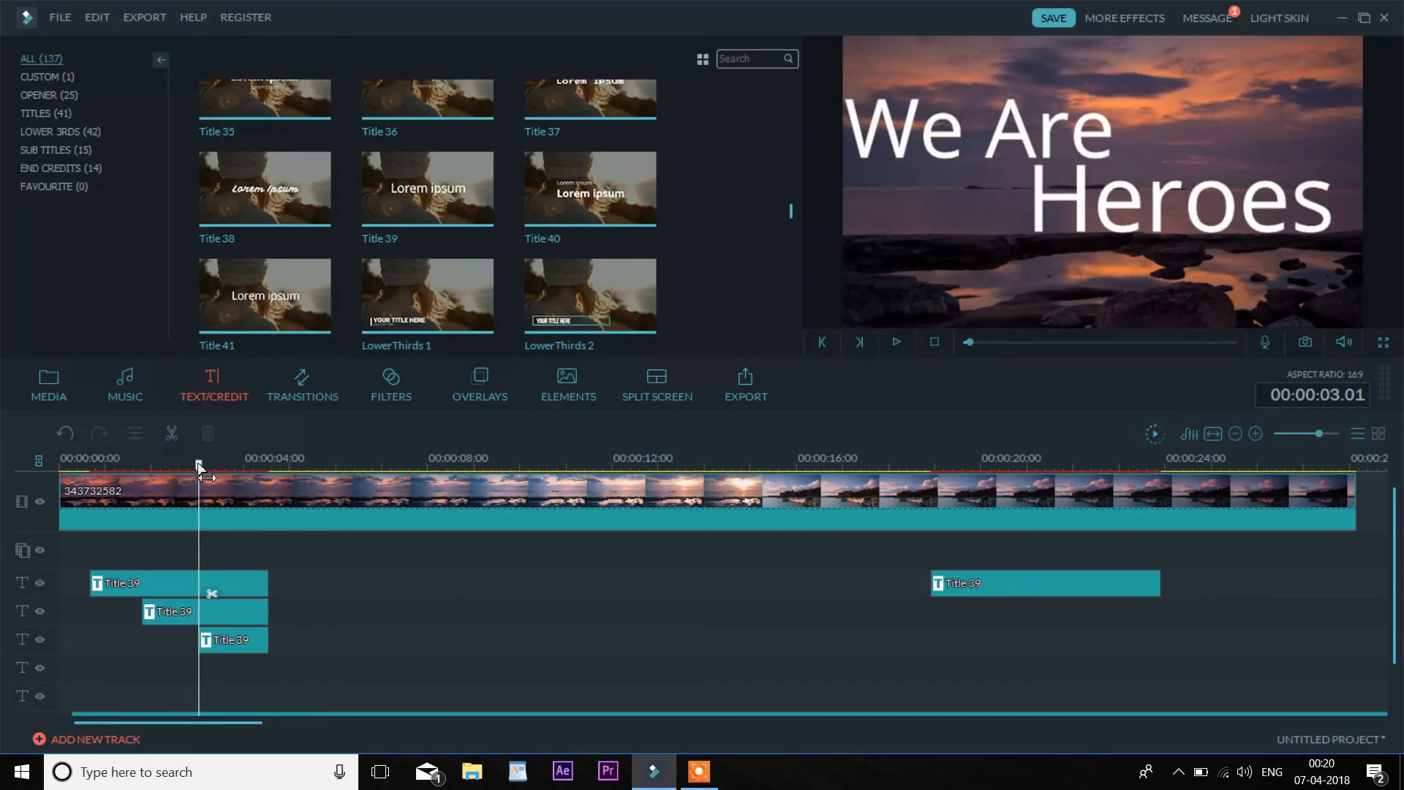
Step: Position the playhead at 00:00:04.22, just after the end of the three stacked titles
left_click_drag(199, 466, 287, 518)
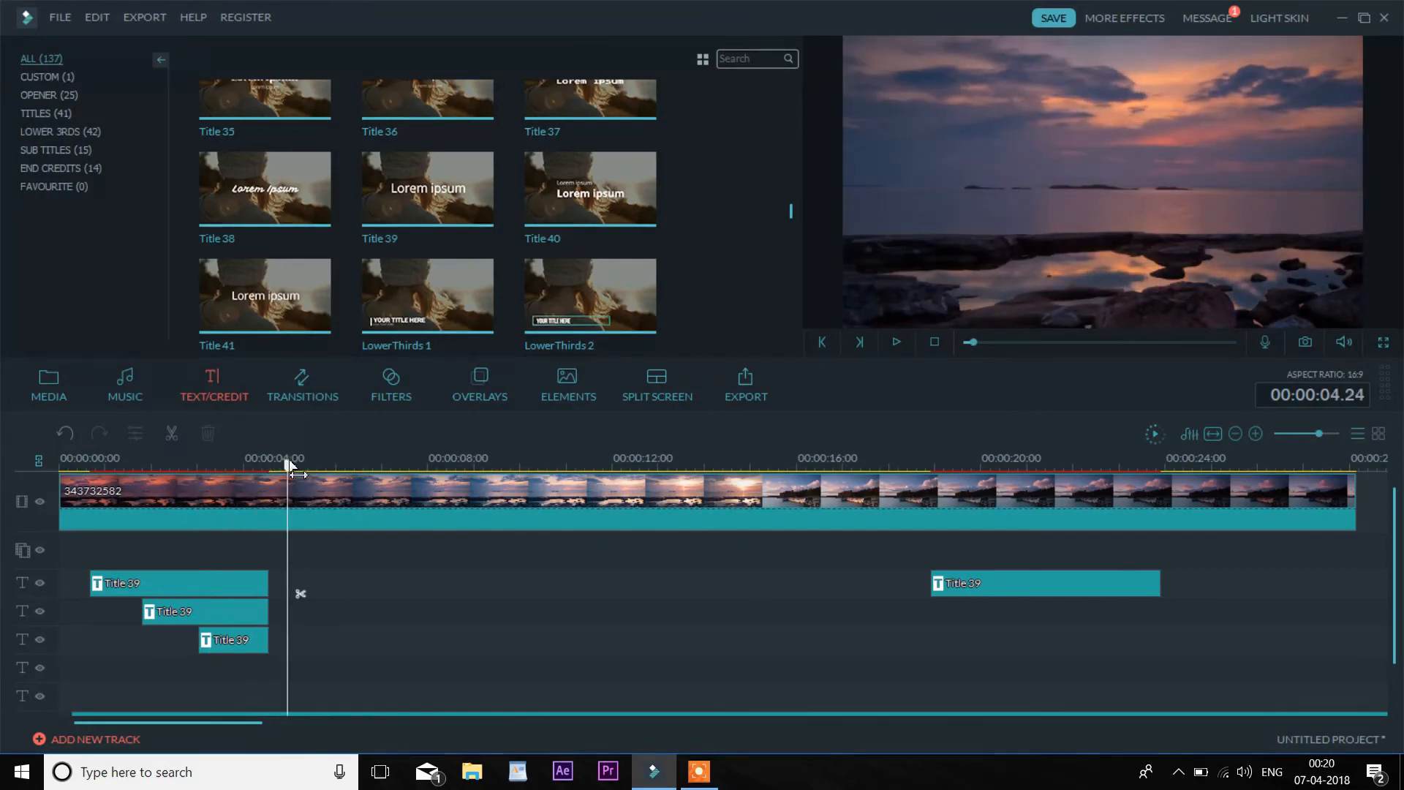
left_click_drag(286, 463, 293, 493)
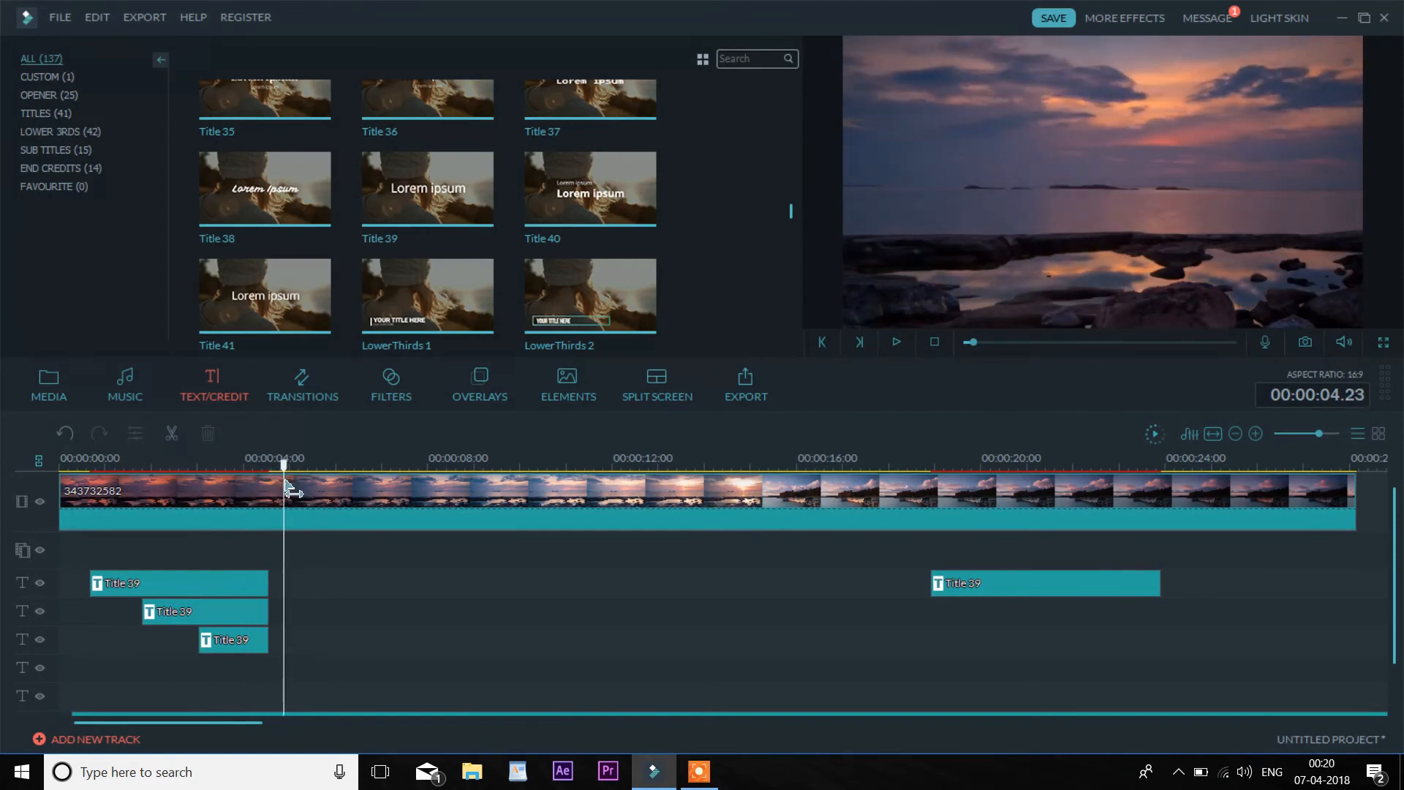
left_click_drag(286, 482, 285, 481)
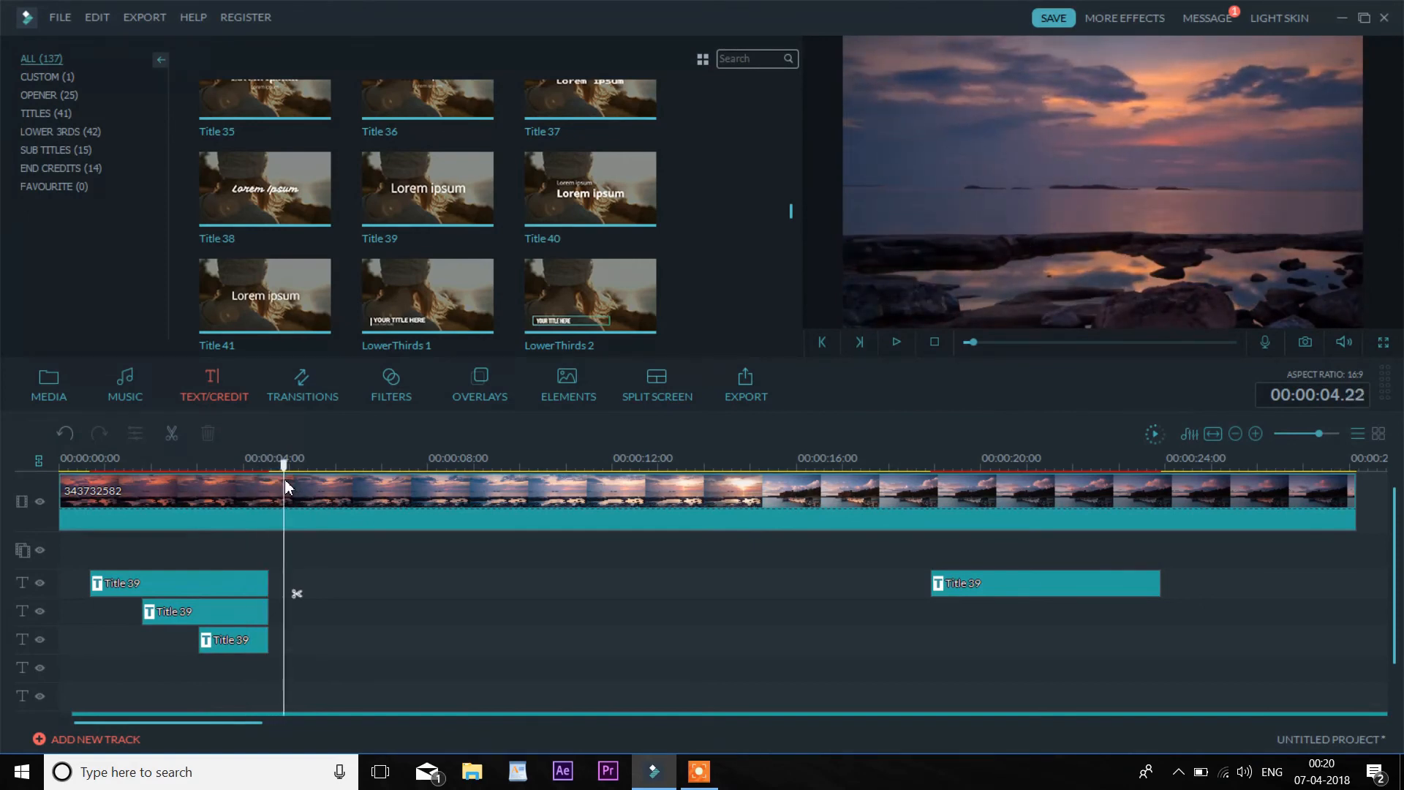